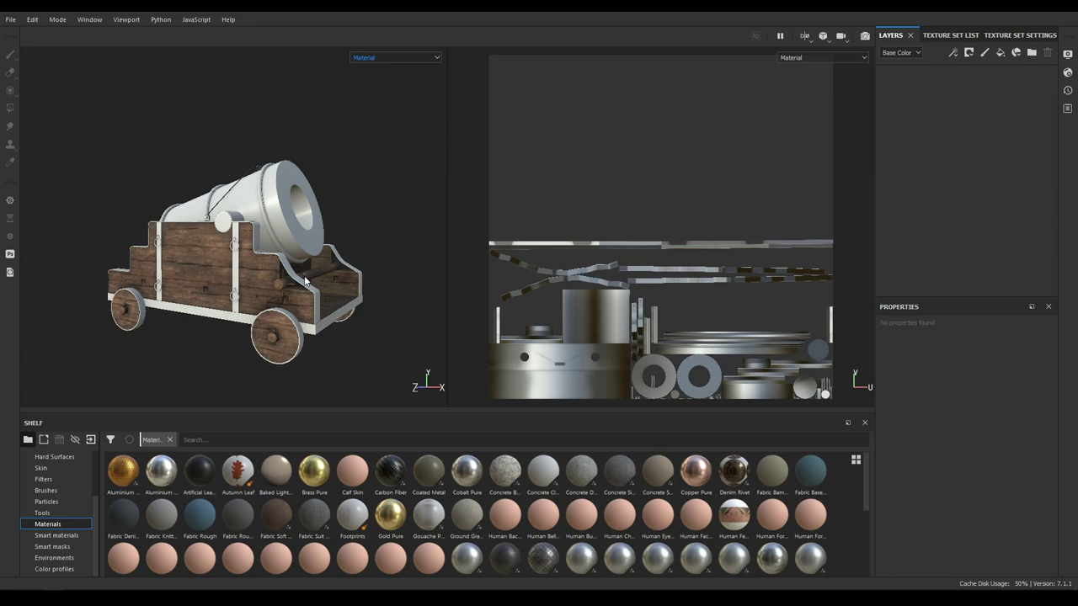
Examine the mortar cart model from several angles and check its texture set list
left_click_drag(305, 282, 357, 282, "alt")
middle_click_drag(356, 281, 261, 293, "alt")
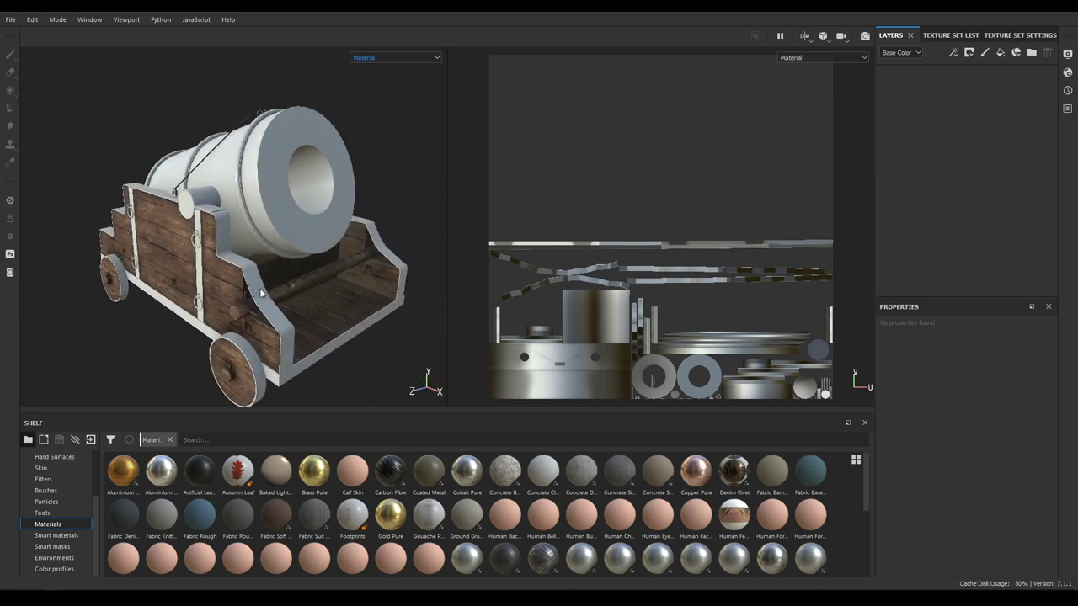
mouse_move(260, 289)
left_mouse_down("alt")
mouse_move(245, 305)
mouse_move(260, 298)
left_mouse_up("alt")
middle_click_drag(260, 298, 333, 300, "alt")
left_click_drag(333, 301, 211, 274, "alt")
right_click_drag(211, 274, 338, 229, "alt")
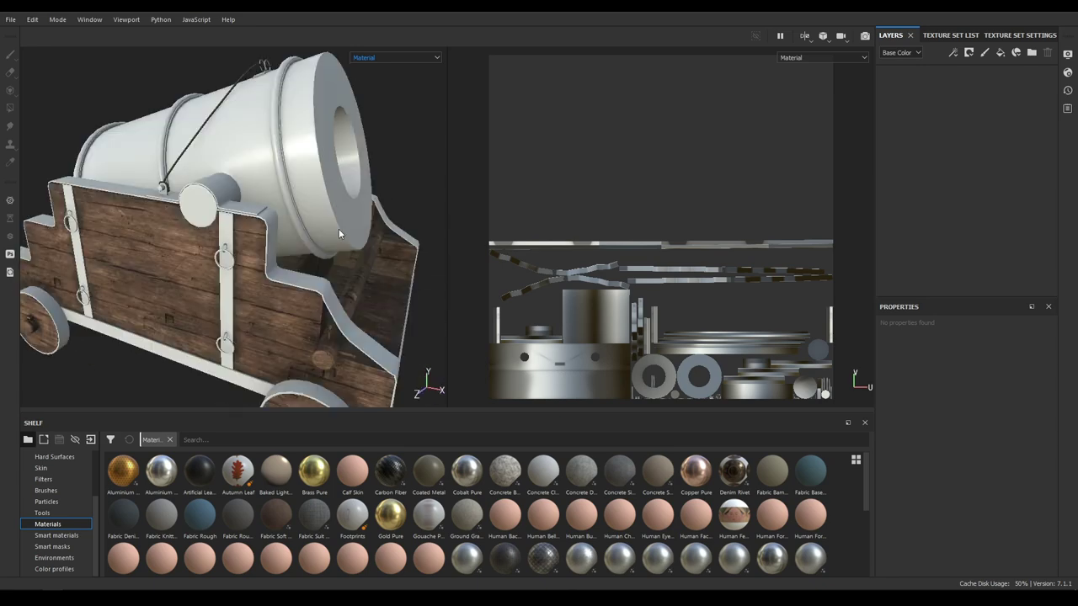
key("f")
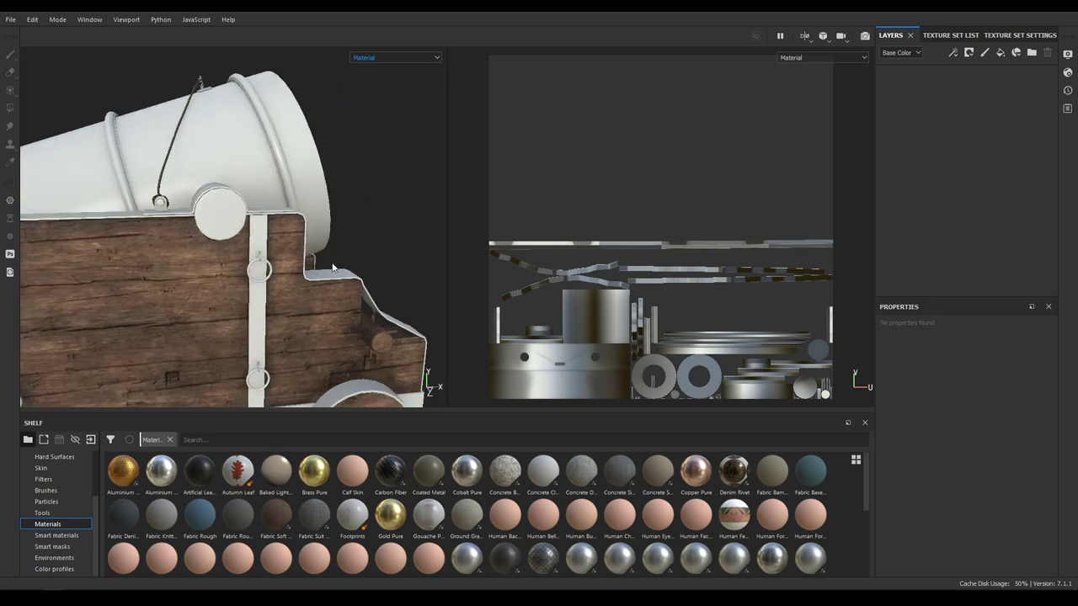
left_click(956, 36)
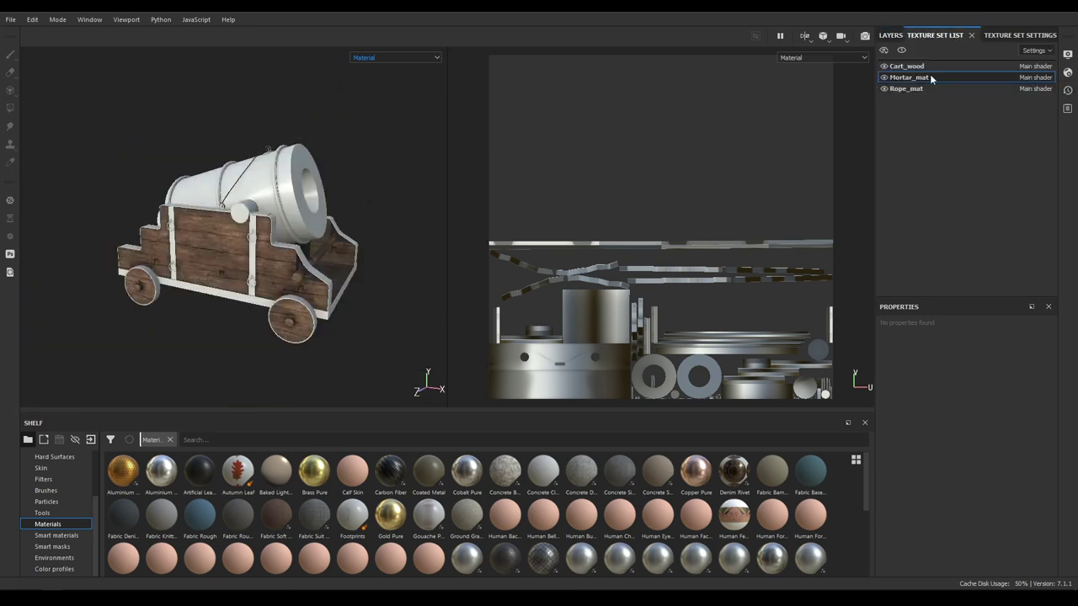
left_click(890, 37)
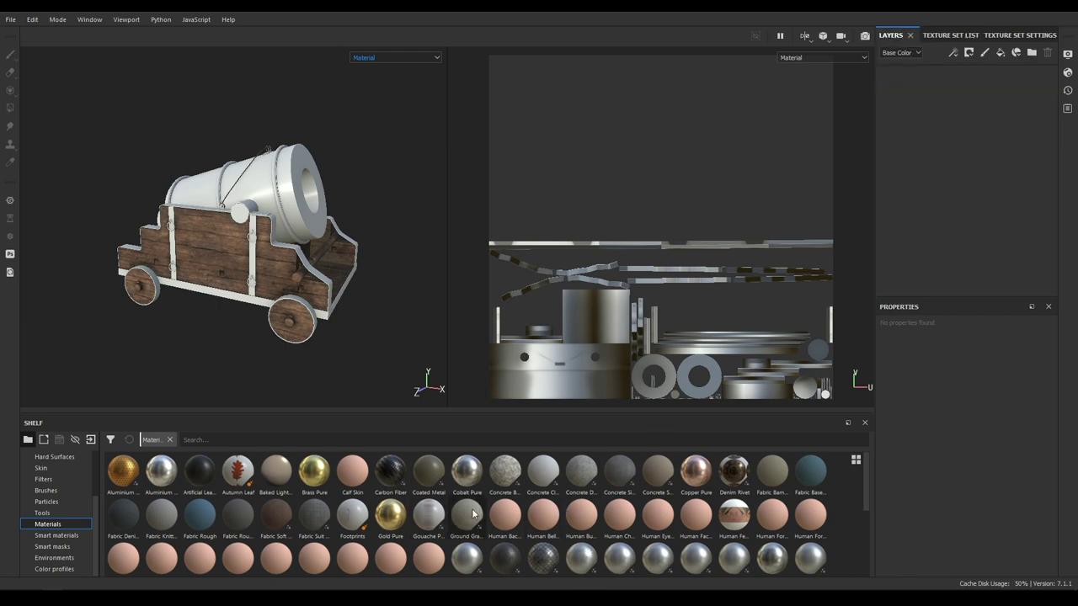
Add the Iron Raw Damaged material as a layer on the Mortar_mat texture set
left_click_drag(864, 486, 870, 522)
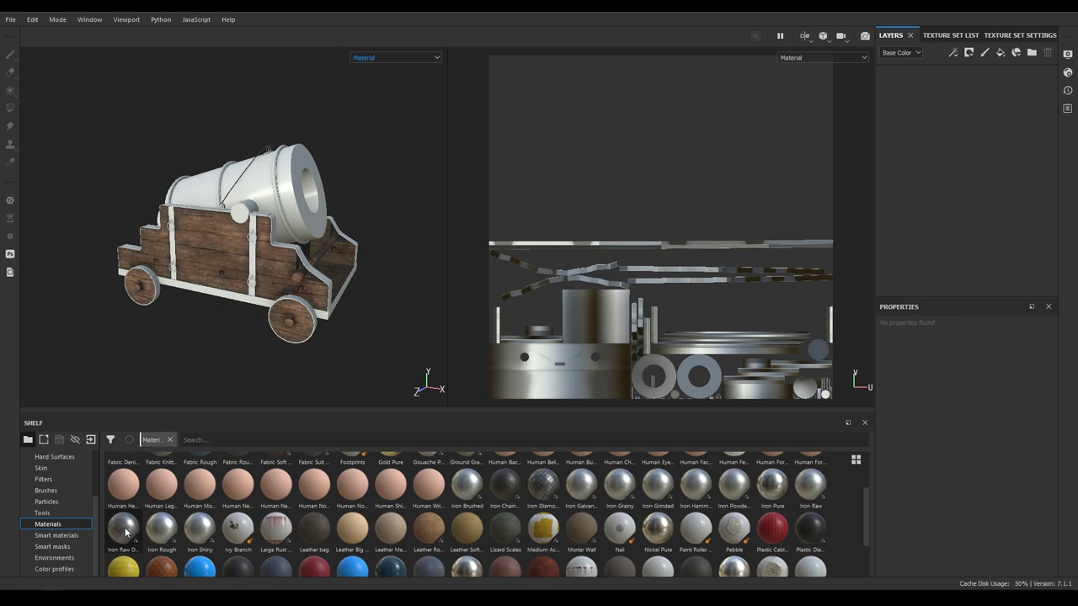
left_click_drag(125, 530, 945, 179)
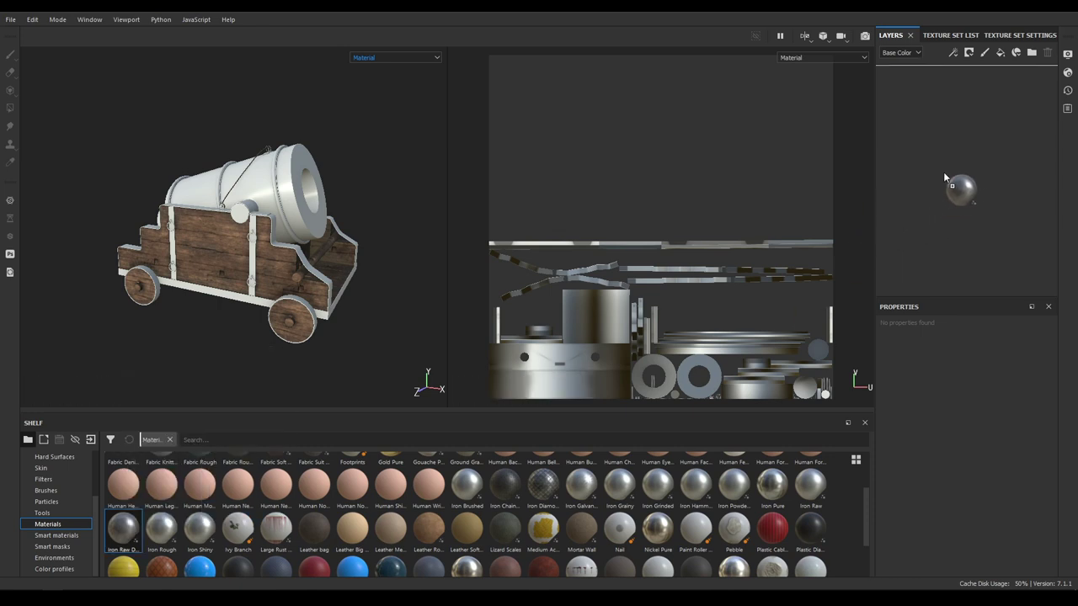
left_click_drag(984, 134, 984, 136)
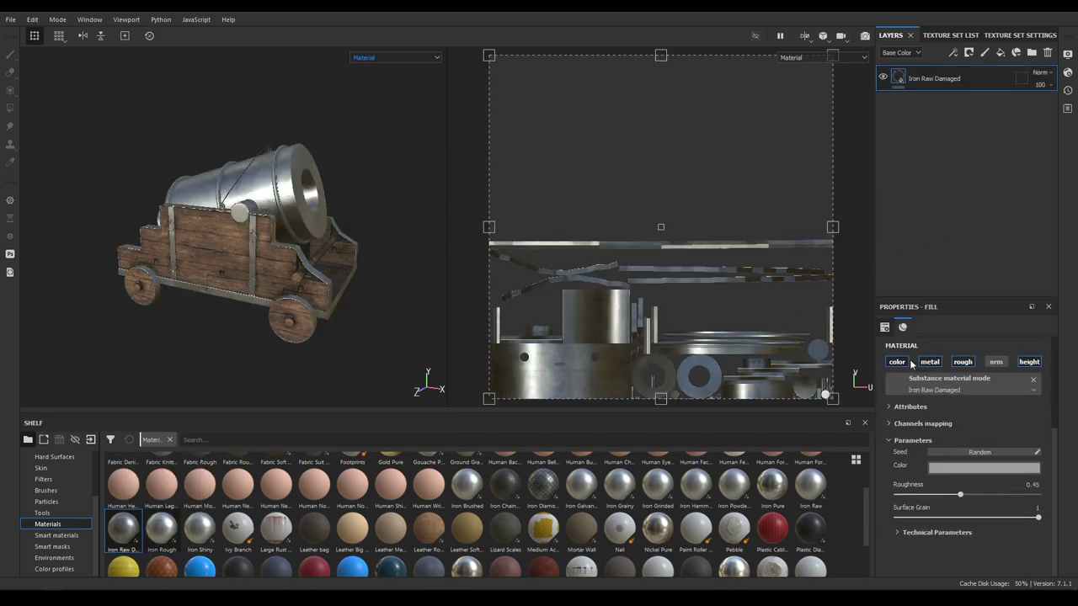
Set the Iron Raw Damaged layer's roughness to 0.6
left_click_drag(423, 284, 247, 170, "alt")
right_click_drag(246, 171, 411, 284, "alt")
middle_click_drag(410, 285, 346, 280, "alt")
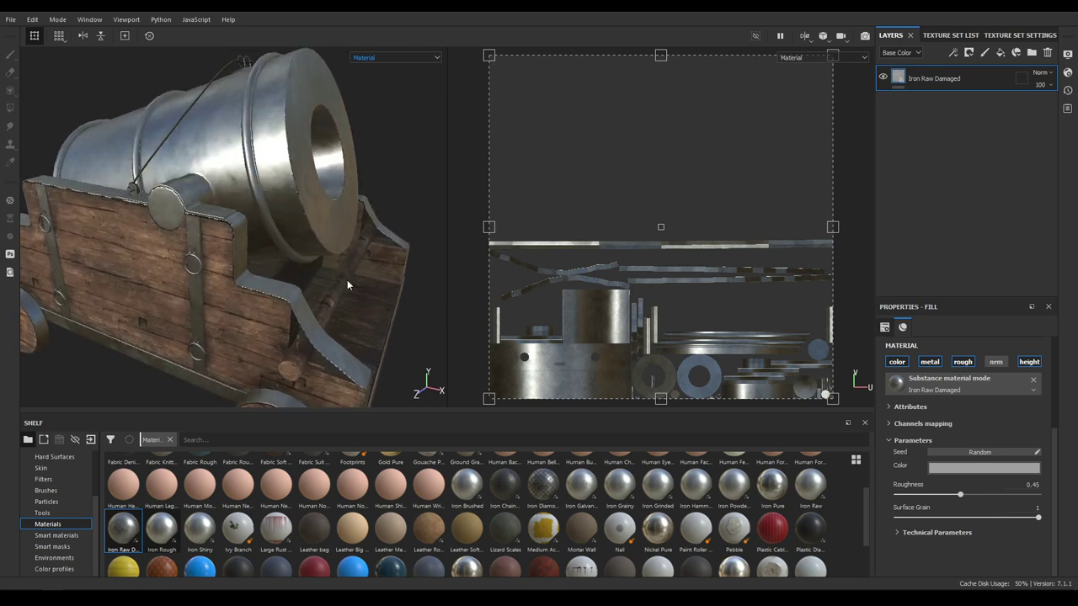
left_click_drag(958, 498, 980, 497)
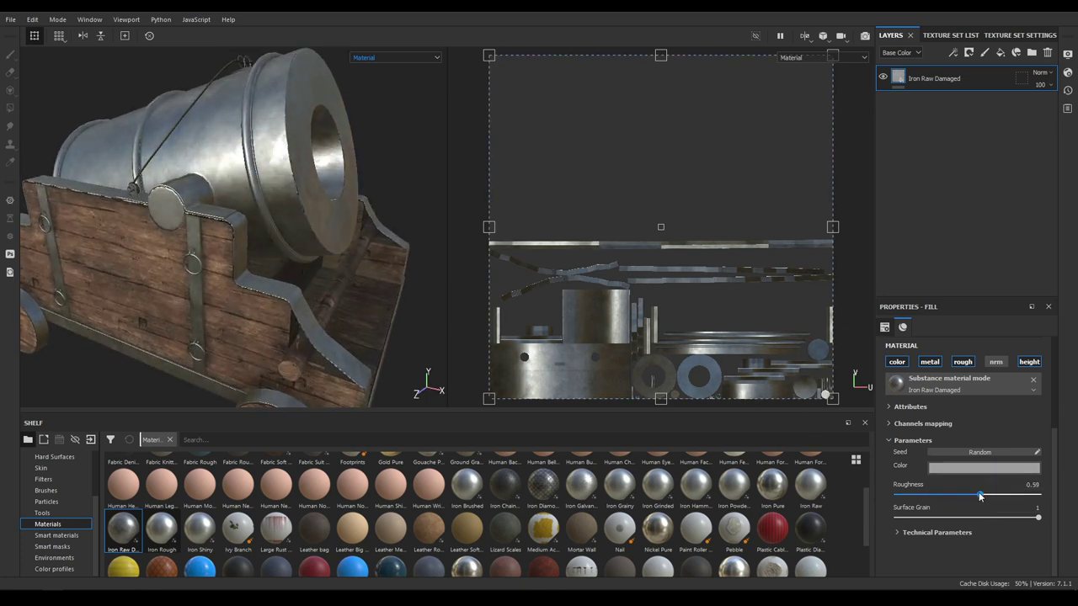
left_click(1032, 485)
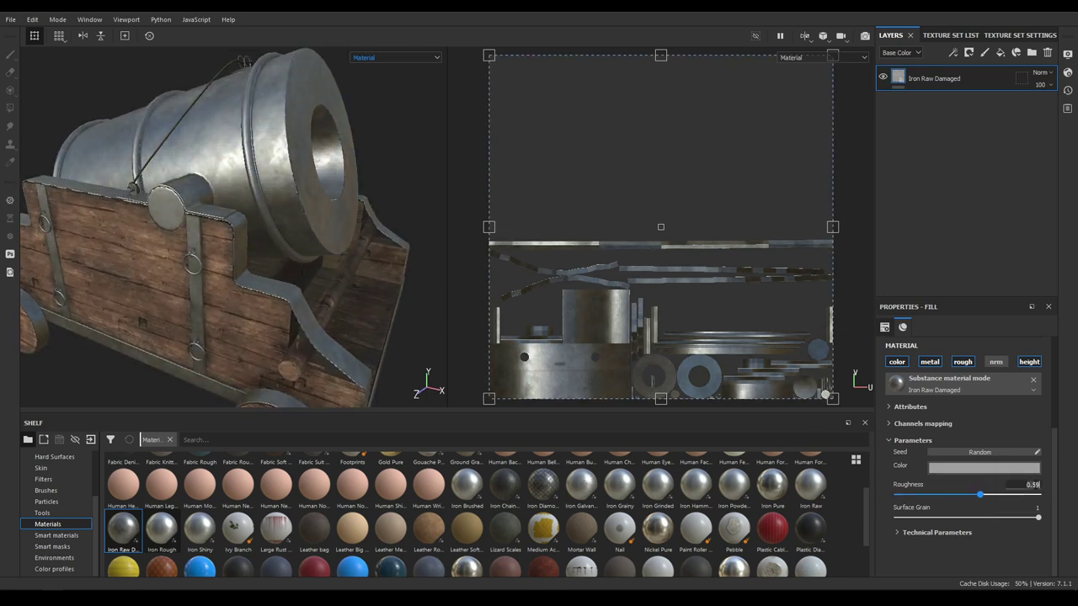
key("Return")
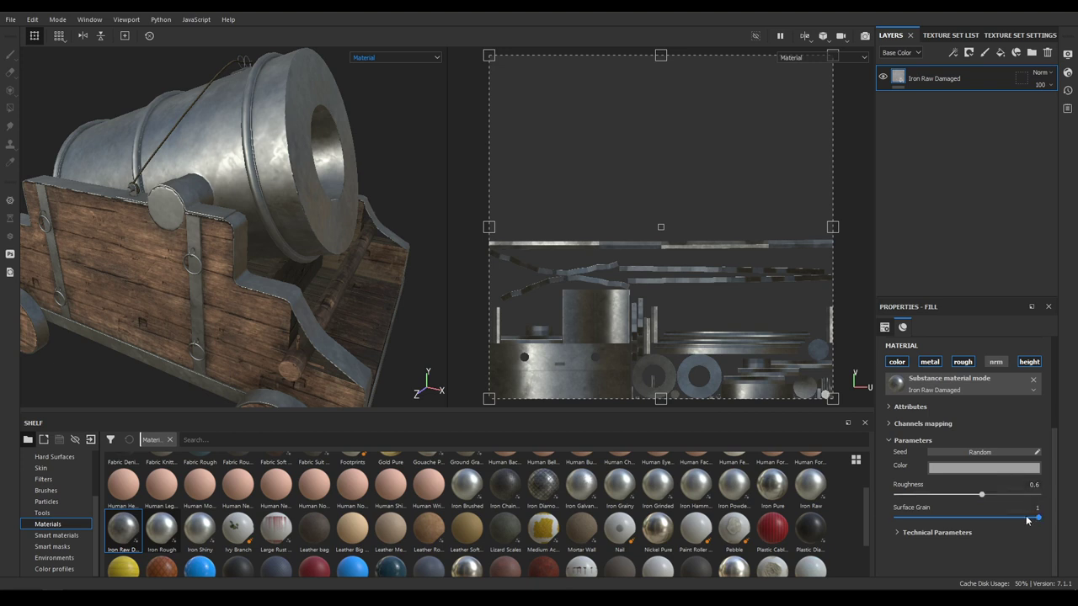
Darken the Iron Raw Damaged material's color to a darker grey
left_click(1005, 469)
left_click_drag(1065, 404, 1064, 404)
left_click(1029, 269)
left_click_drag(425, 244, 315, 321, "alt")
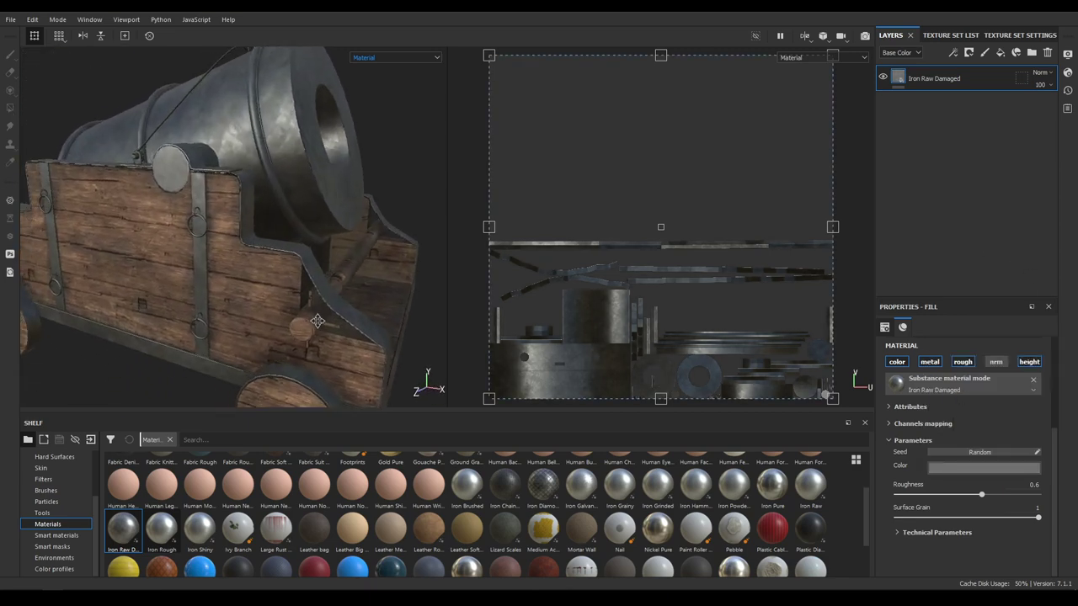
Rename the Iron Raw Damaged layer as Base
double_click(930, 79)
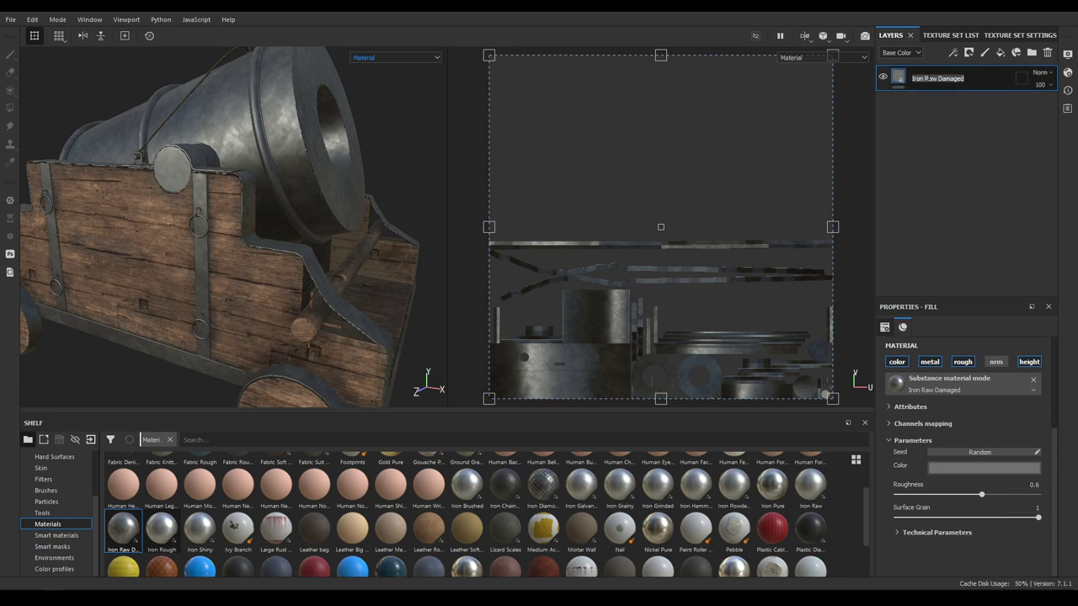
type("Base")
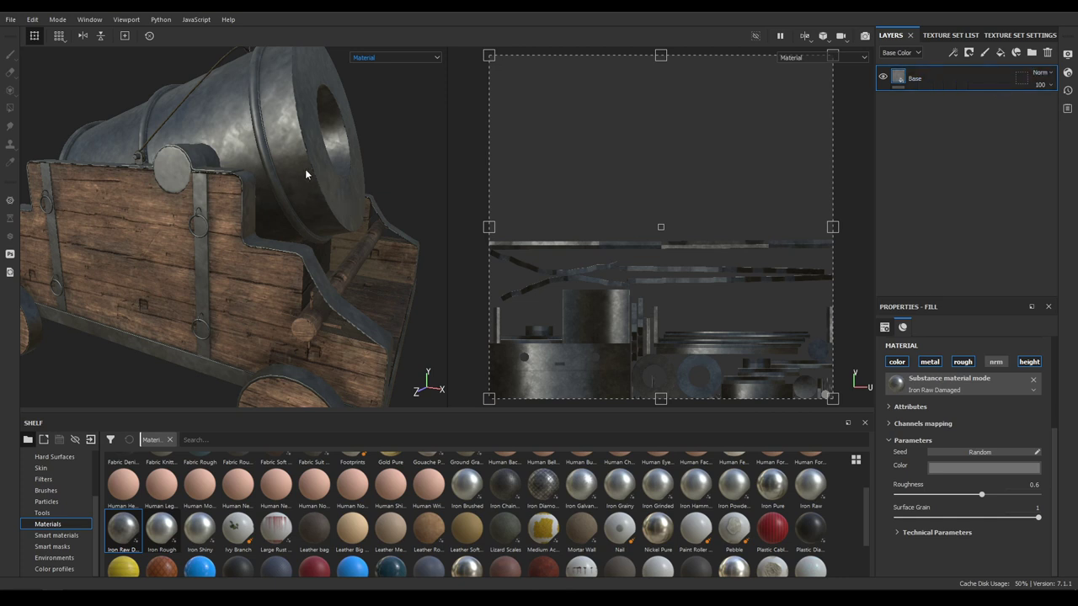
left_click_drag(305, 168, 354, 268, "alt")
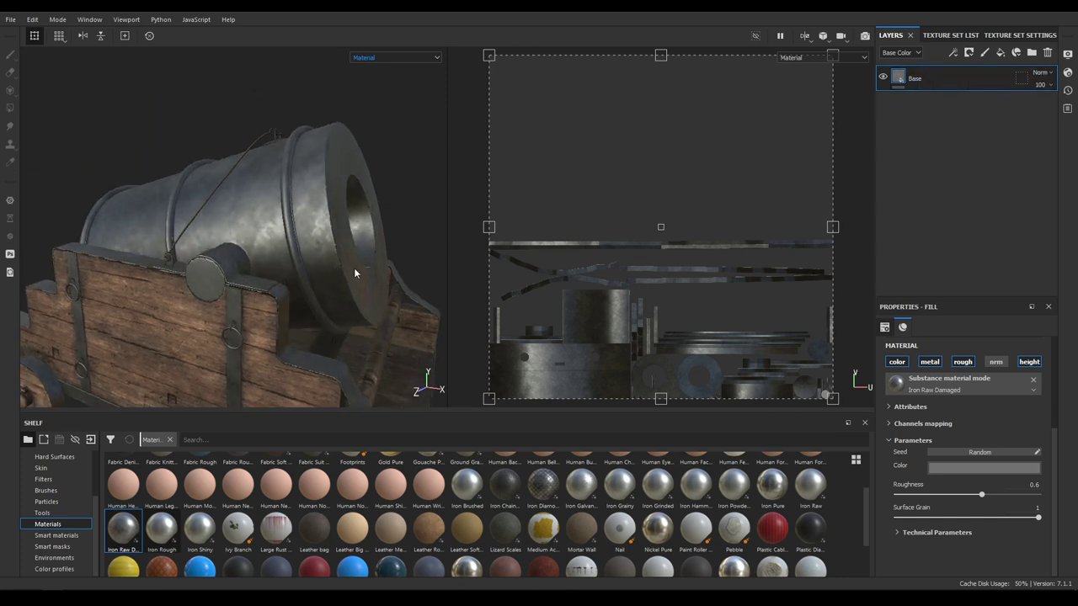
Add a fill layer above Base and name it Metal
left_click(998, 52)
double_click(923, 79)
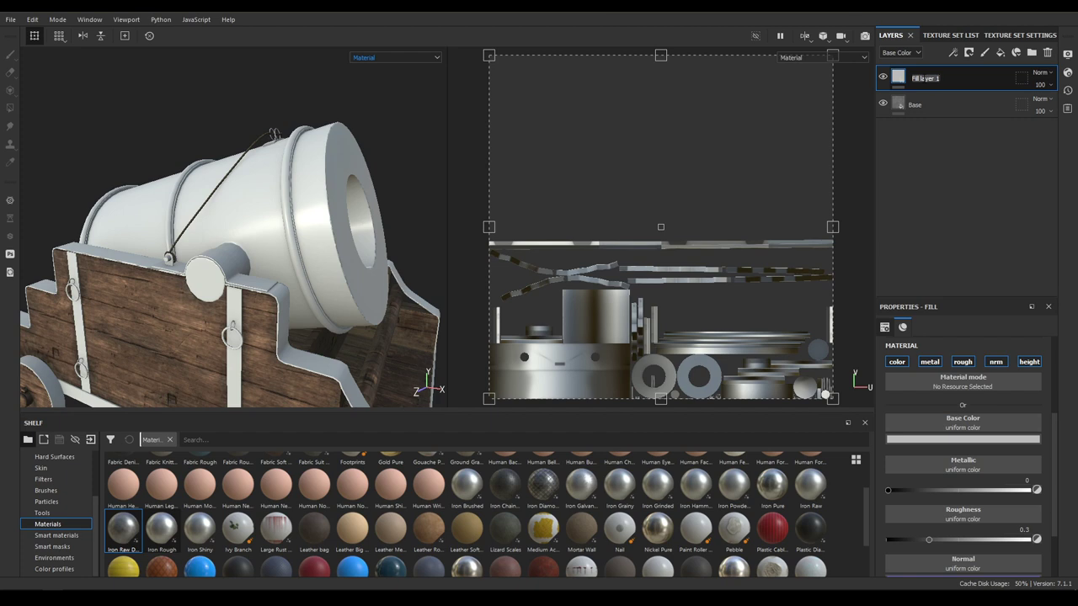
type("Metal")
key("Return")
Set the Metal layer's base color to the hex value 3b383f
scroll(940, 380, "down", 2)
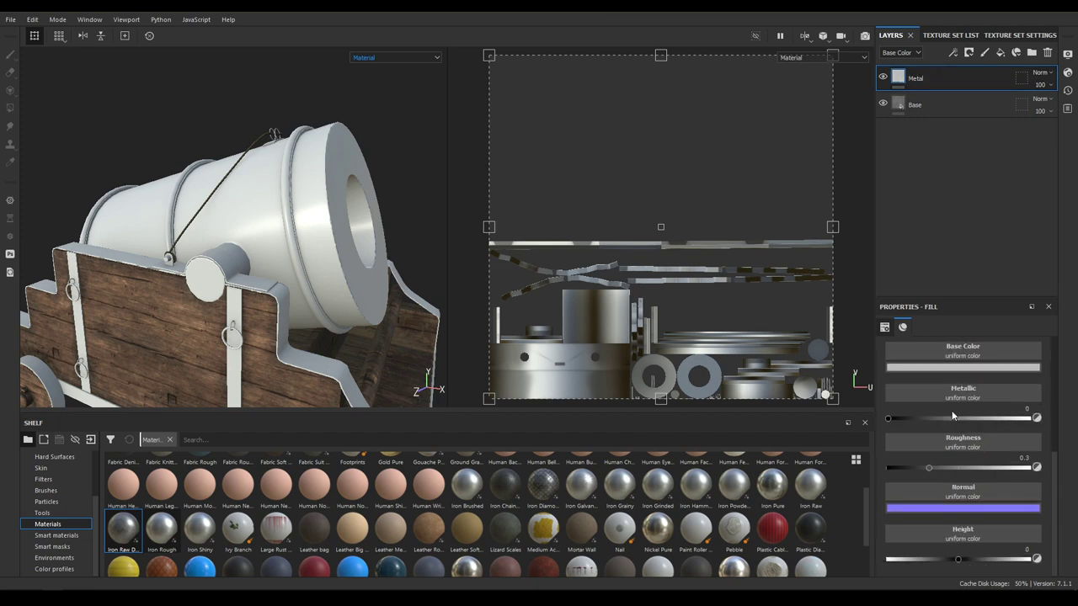
left_click(939, 368)
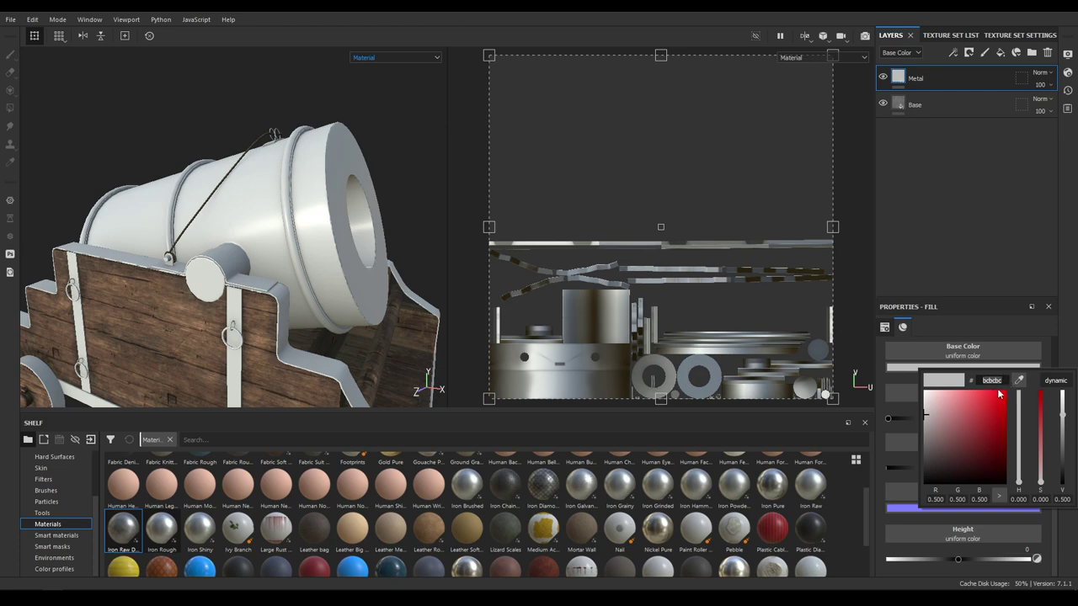
type("3b383f")
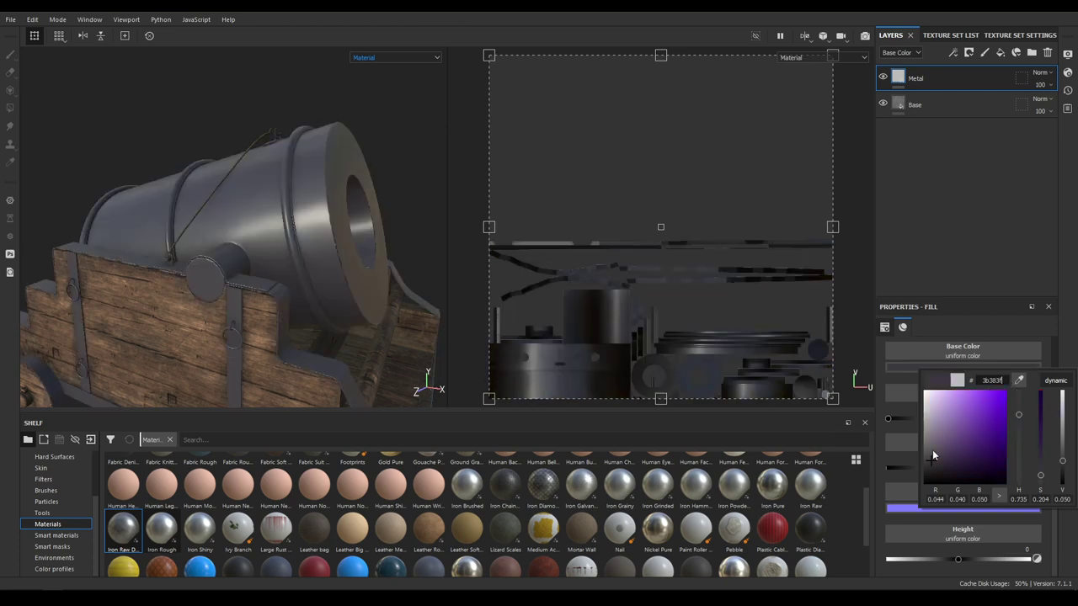
Switch to Notepad to view the base color's hex code, and minimise it again
left_click(101, 596)
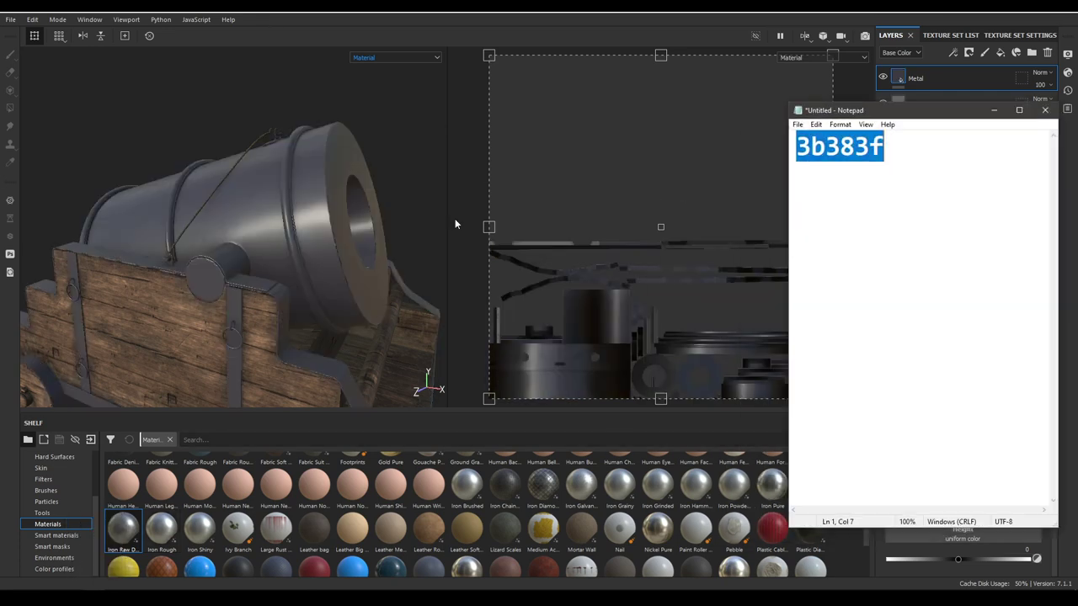
left_click(886, 163)
left_click(994, 110)
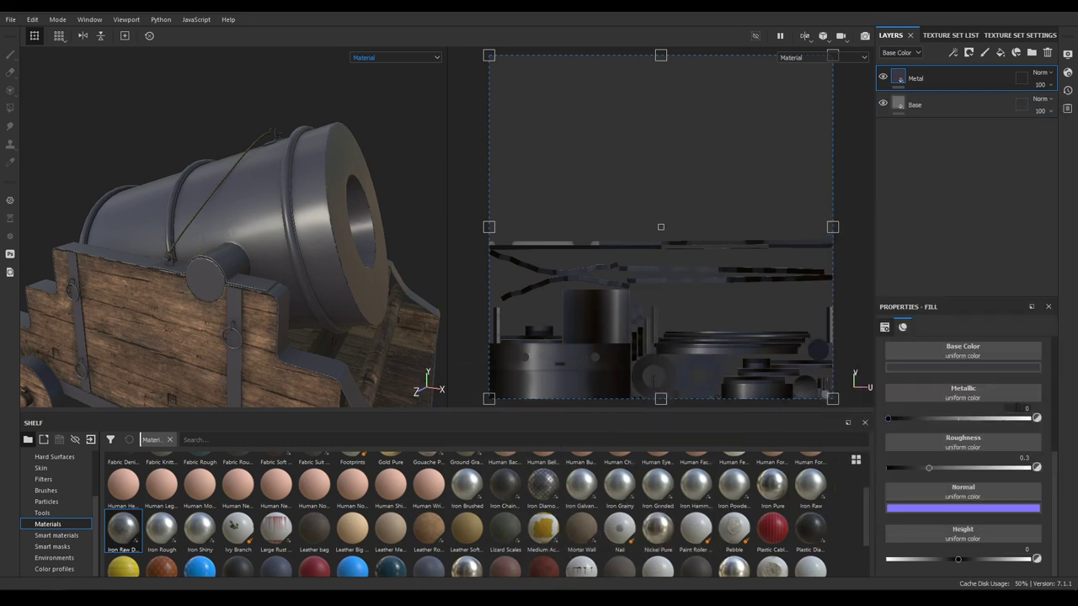
Try a slightly different base color on the Metal layer and restore the hex value 3b383f
left_click_drag(191, 210, 241, 323, "alt")
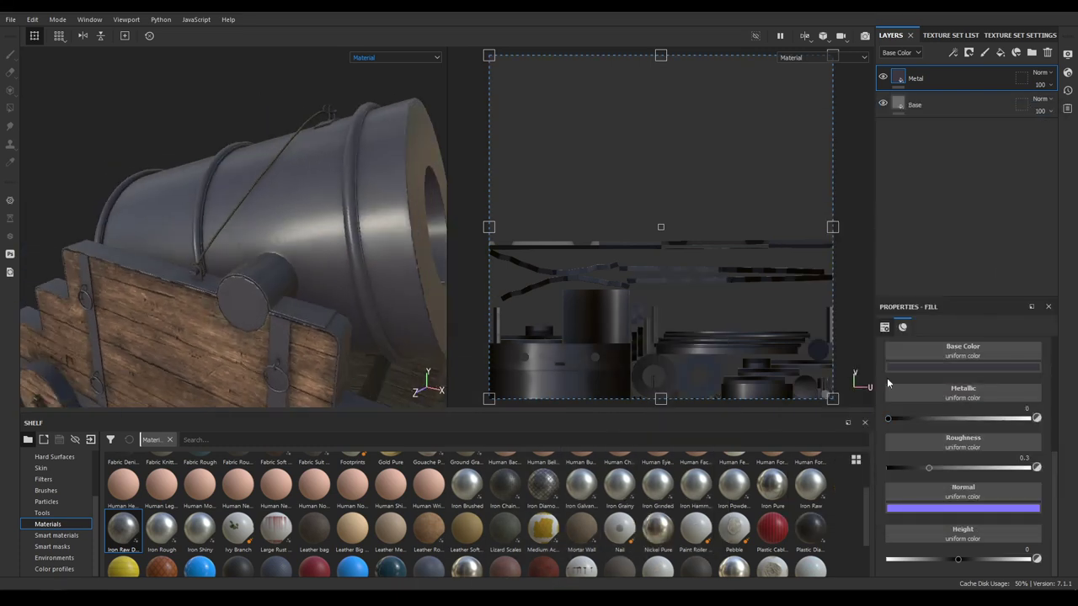
left_click(942, 367)
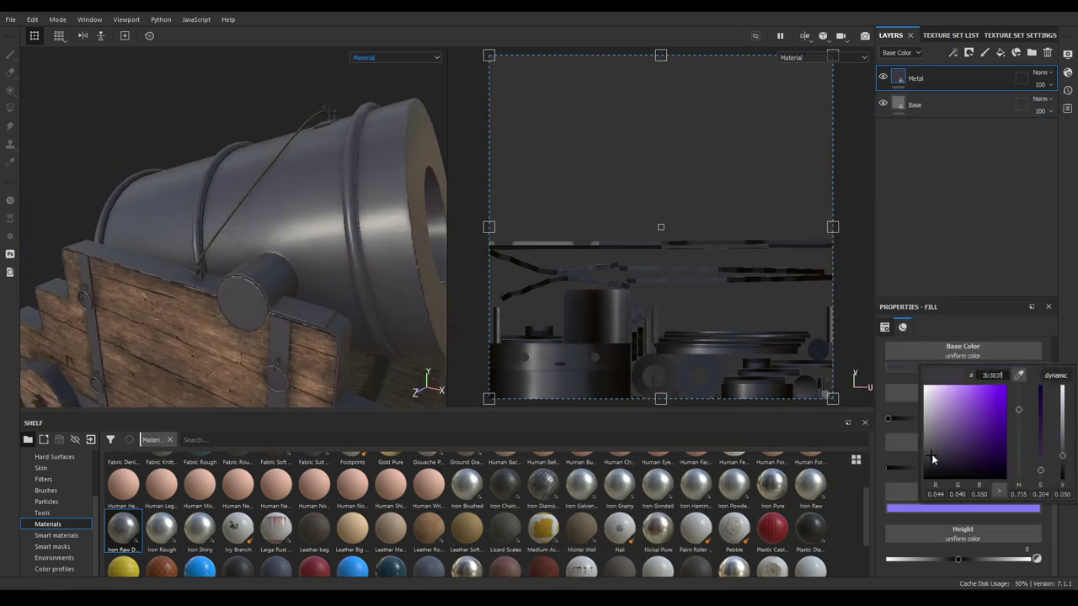
left_click_drag(931, 459, 930, 462)
double_click(998, 379)
key("ctrl+v")
key("Return")
left_click(1072, 269)
Set the Metal layer's metallic value to 0.7 and its roughness to 0.4
left_click_drag(896, 419, 1015, 418)
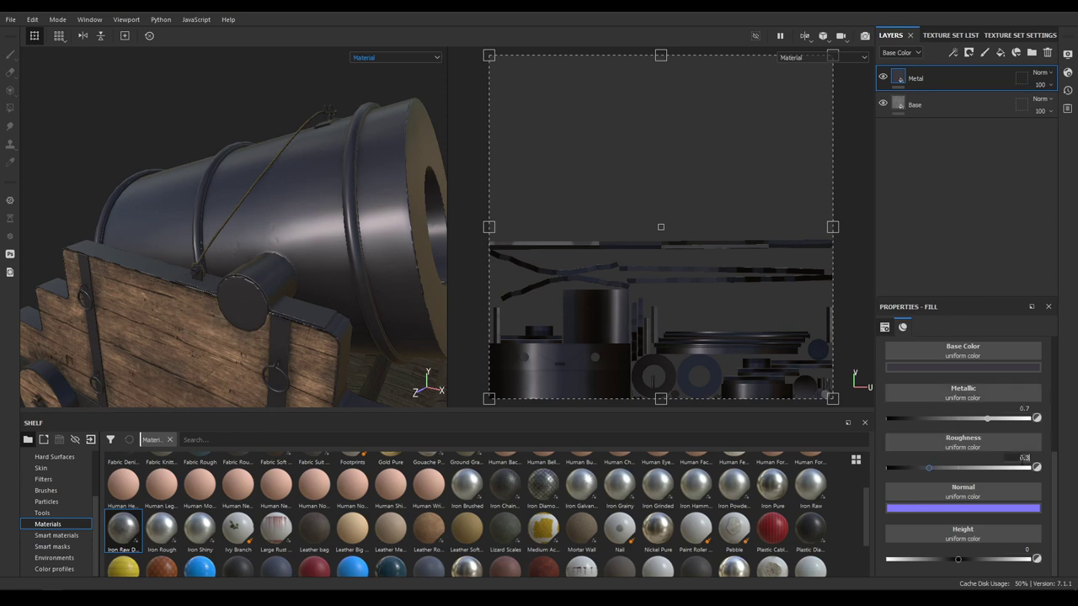
left_click(1025, 458)
type("0.4")
key("Return")
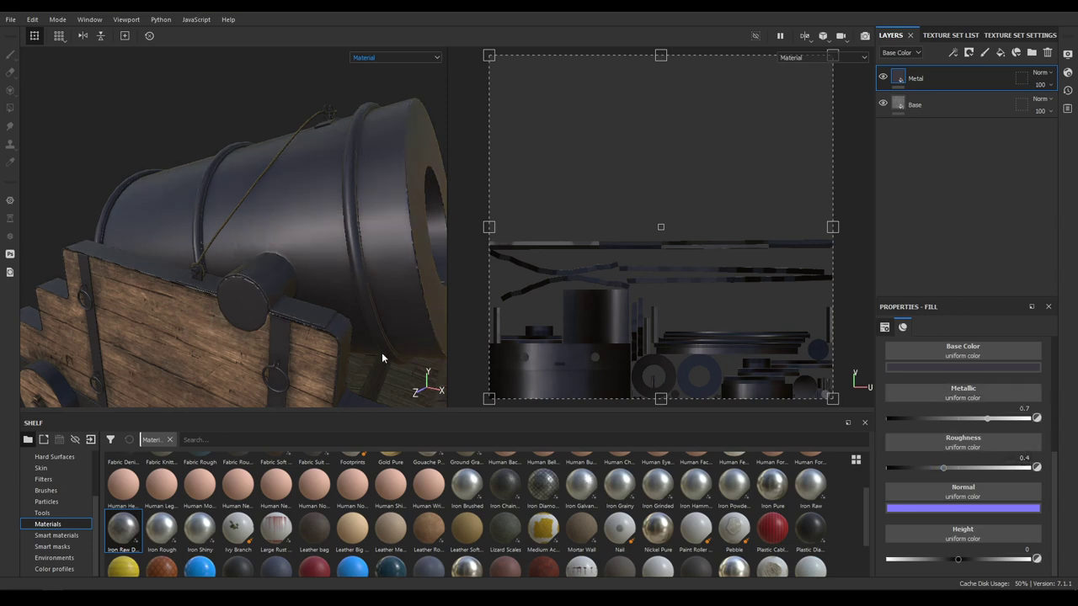
Set the Metal layer's roughness to 0.3
left_click_drag(297, 296, 272, 273, "alt")
right_click_drag(272, 273, 301, 362, "alt")
middle_click_drag(301, 362, 245, 279, "alt")
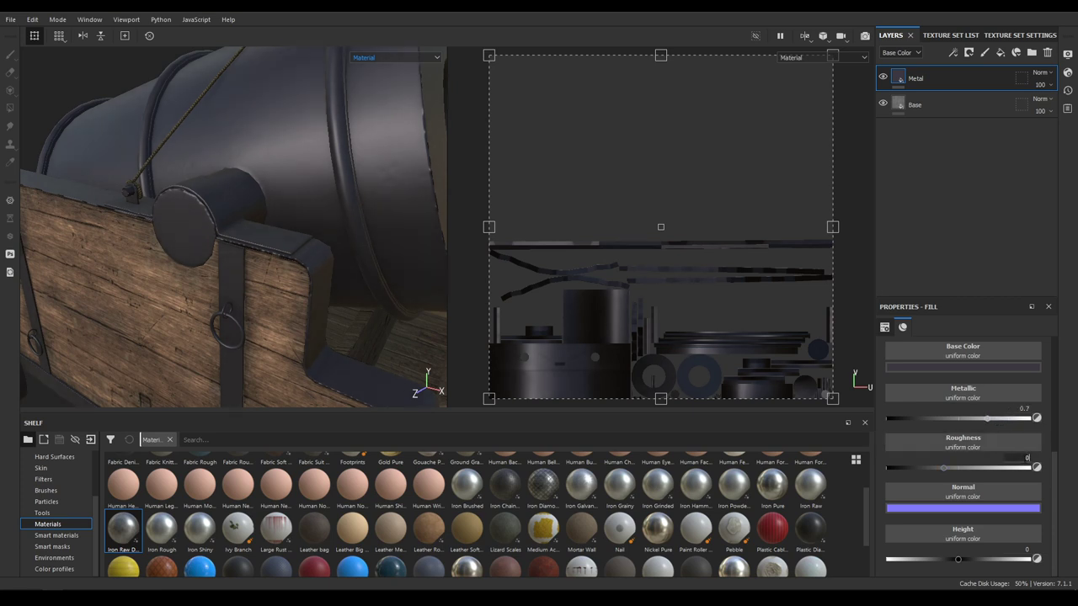
key("Return")
Examine how the Metal layer reflects light on the barrel, straps and rings from several angles
right_click_drag(244, 286, 217, 298, "alt")
left_click_drag(217, 298, 270, 290, "alt")
right_click_drag(269, 290, 294, 407, "alt")
middle_click_drag(294, 282, 295, 295, "alt")
right_click_drag(297, 296, 294, 371, "alt")
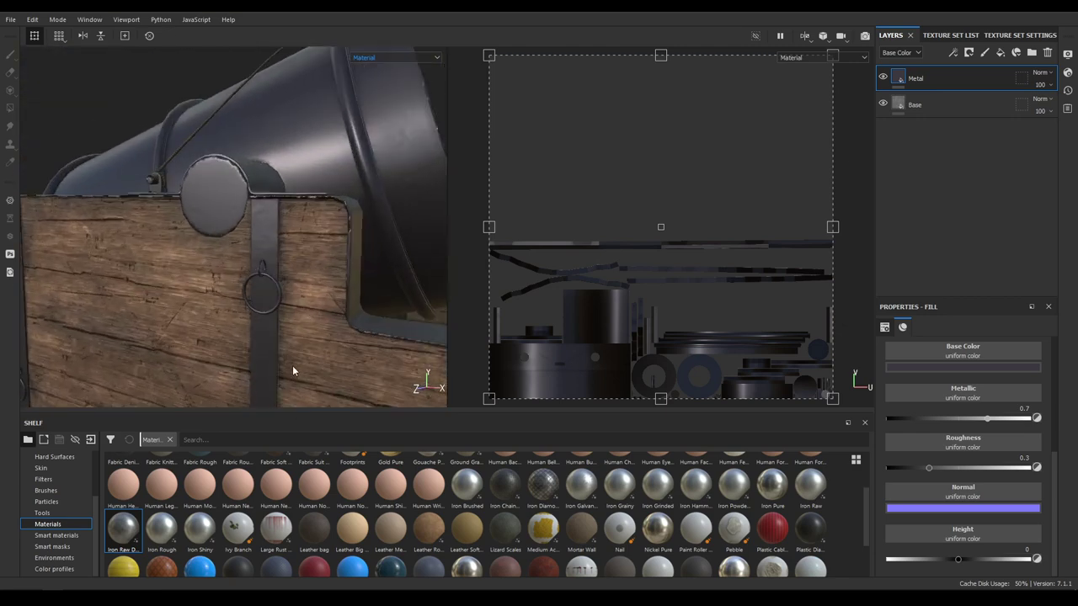
left_click_drag(294, 371, 282, 311, "alt")
right_click_drag(282, 311, 240, 143, "alt")
left_click_drag(240, 143, 202, 150, "alt")
right_click_drag(202, 150, 209, 220, "alt")
left_click_drag(209, 220, 284, 293, "alt")
middle_click_drag(284, 294, 288, 333, "alt")
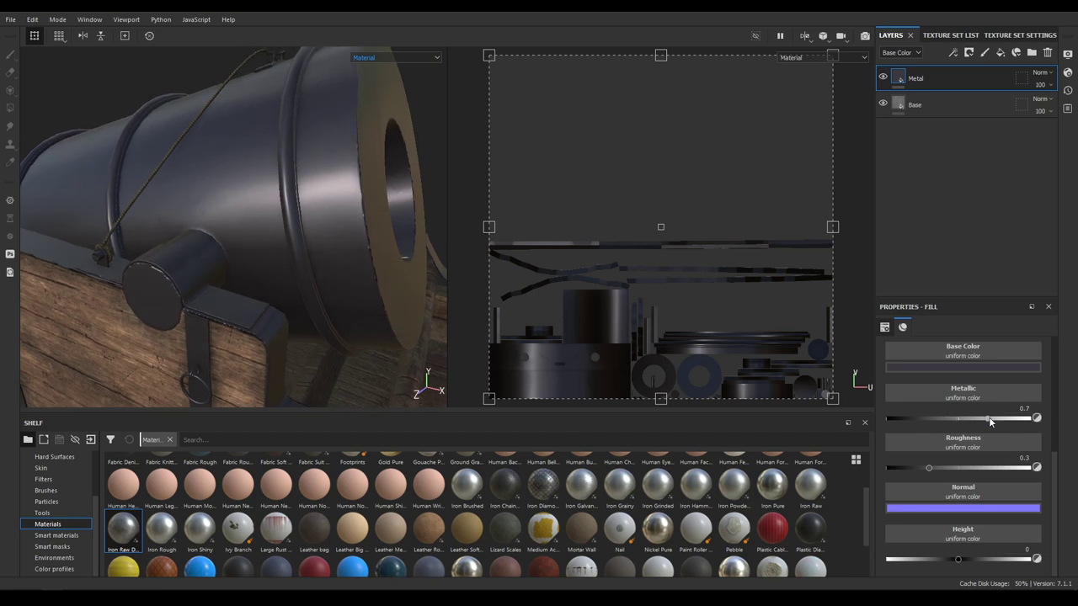
Set the Metal layer's metallic value to 0.75
mouse_move(989, 419)
left_mouse_down()
mouse_move(1009, 419)
mouse_move(998, 417)
left_mouse_up()
left_click(1020, 408)
type("0")
left_click_drag(409, 267, 337, 211, "alt")
right_click_drag(337, 211, 315, 149, "alt")
left_click_drag(315, 149, 250, 239, "alt")
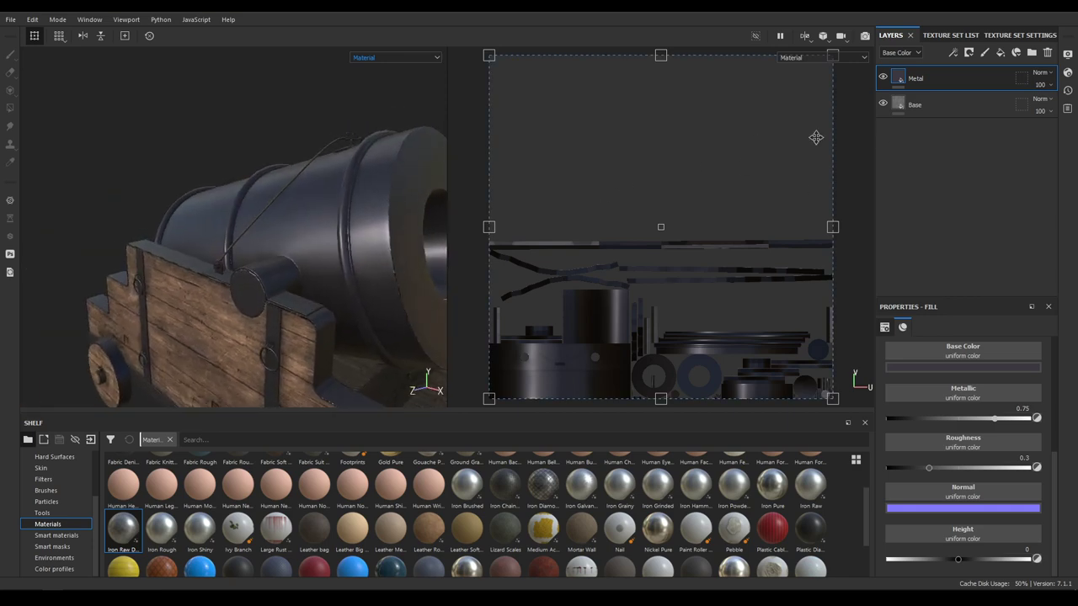
Add a fill layer above Metal that affects only the roughness channel, disabling color, metal, normal and height
left_click(1000, 52)
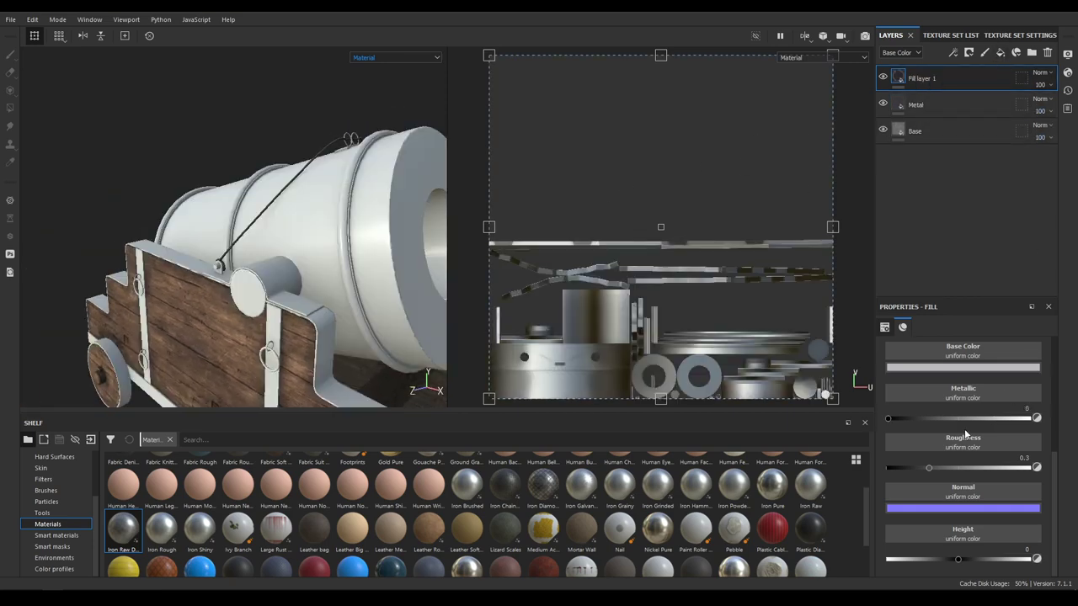
scroll(964, 429, "up", 5)
left_click(930, 403)
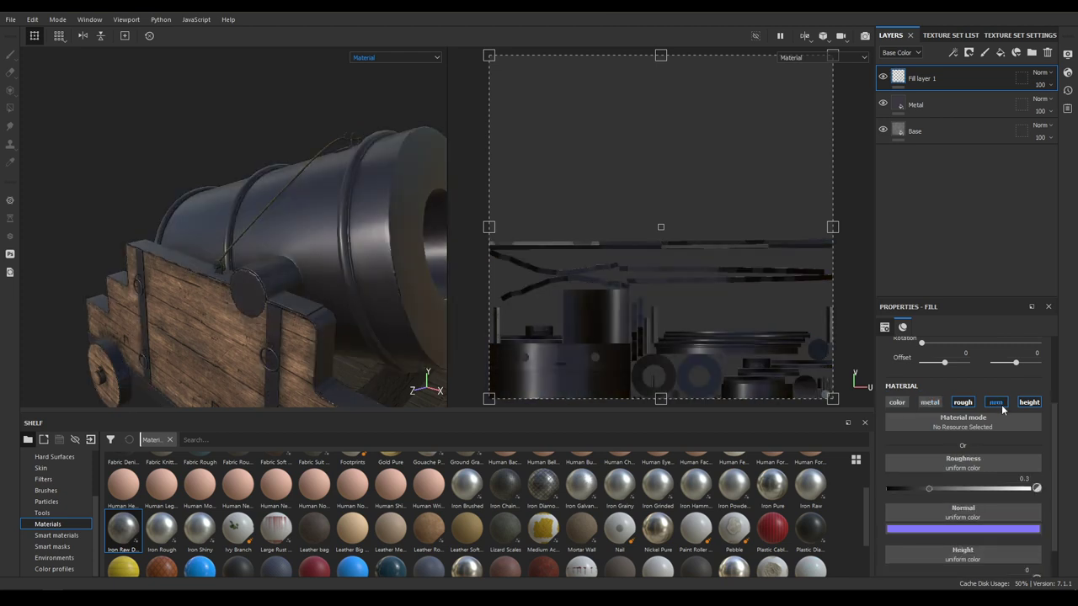
left_click(996, 403)
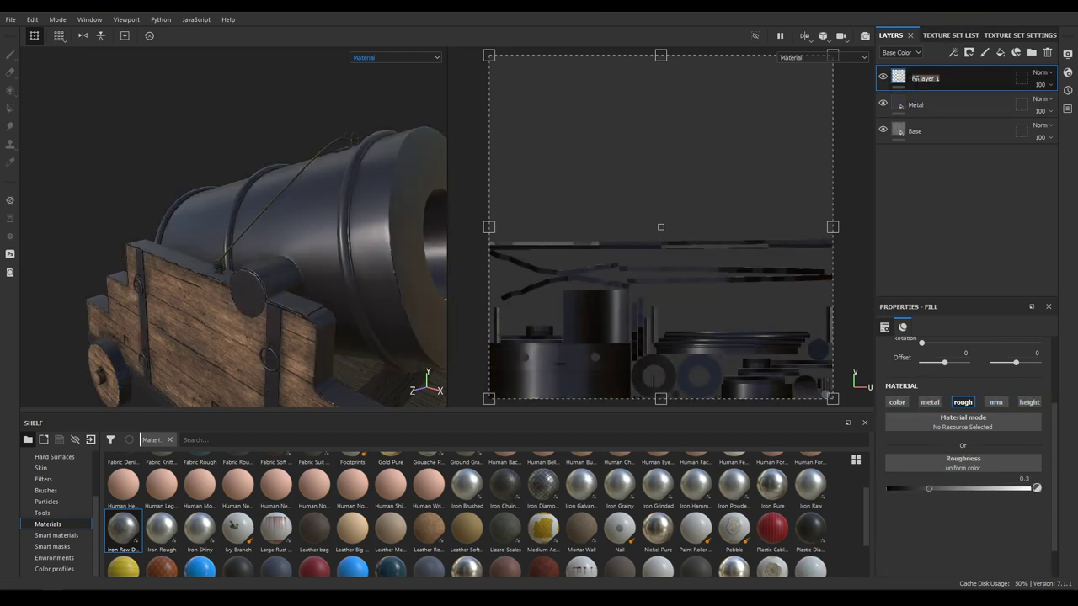
Name the new fill layer Roughness and give it a black mask
type("Roughness")
right_click(916, 81)
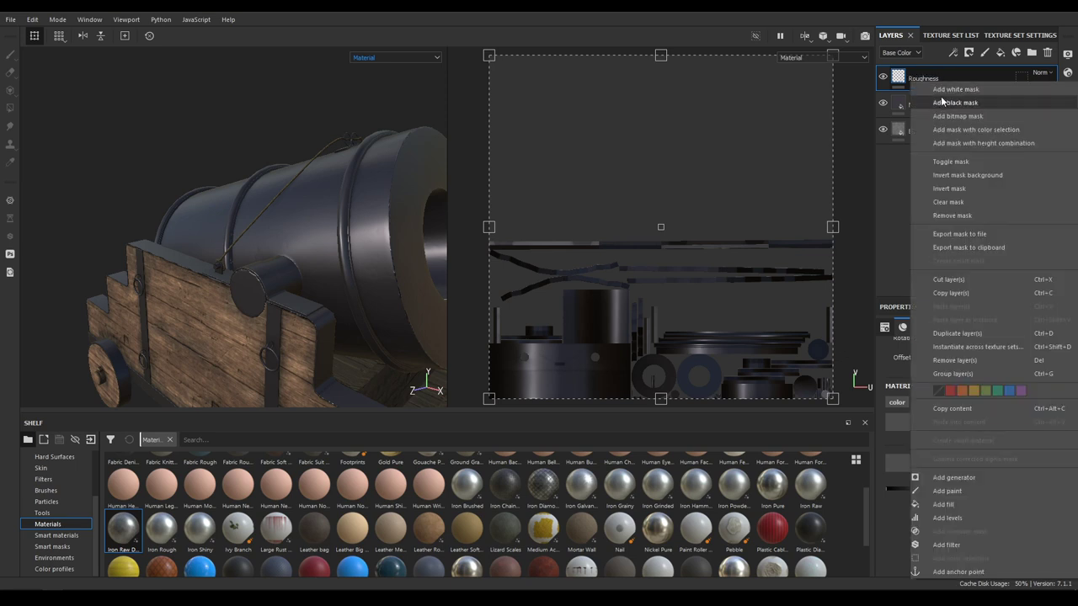
left_click(941, 97)
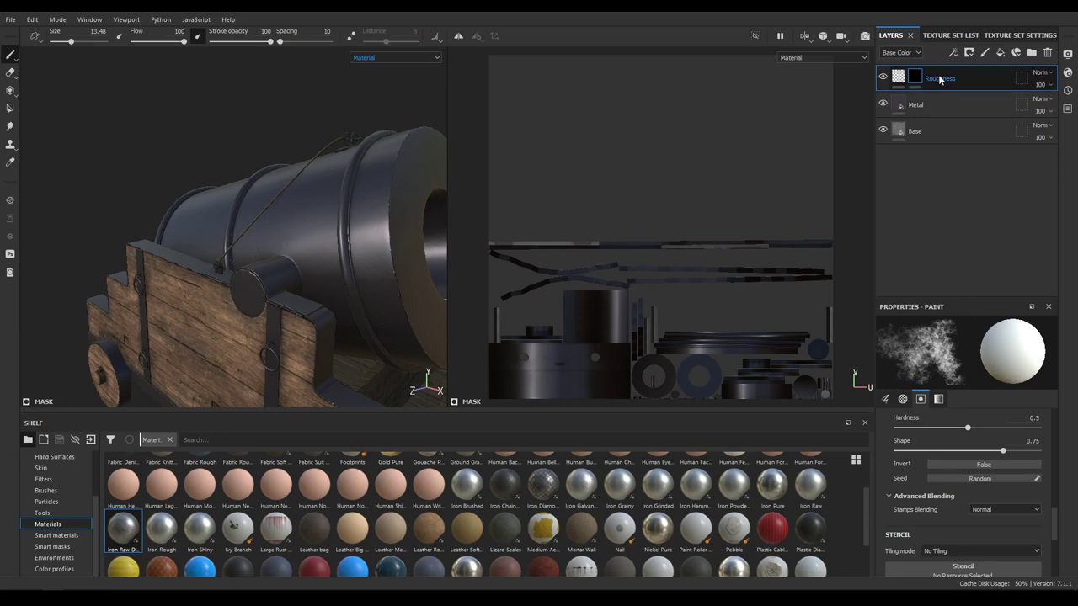
Add a fill to the Roughness layer's mask and assign it the 3D Perlin Noise Fractal texture, searching resources for noise
right_click(973, 87)
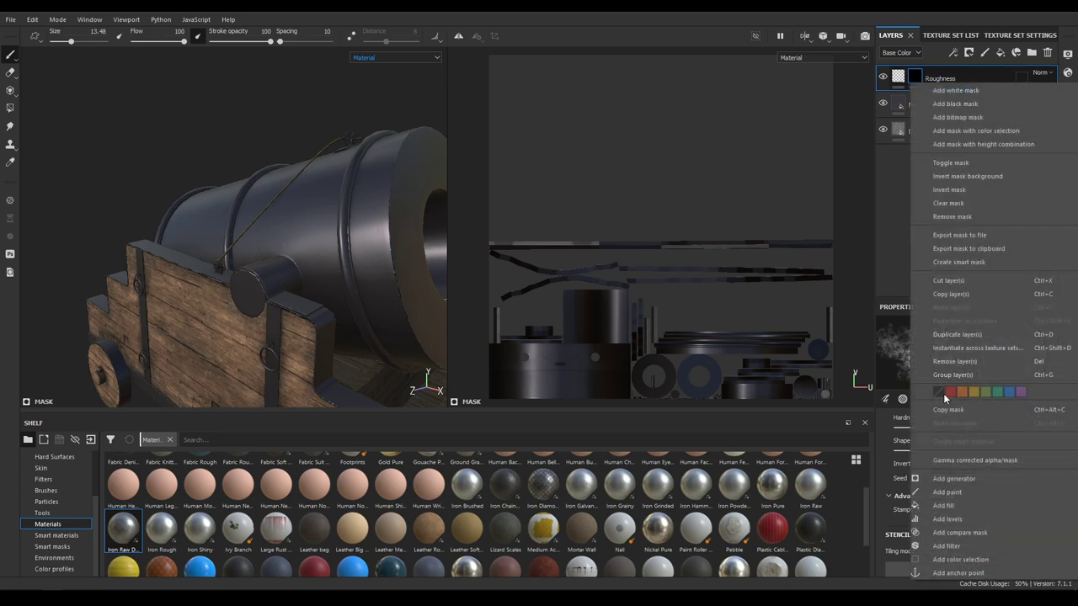
left_click(959, 503)
left_click(983, 400)
key("BackSpace")
key("BackSpace")
key("BackSpace")
key("BackSpace")
key("BackSpace")
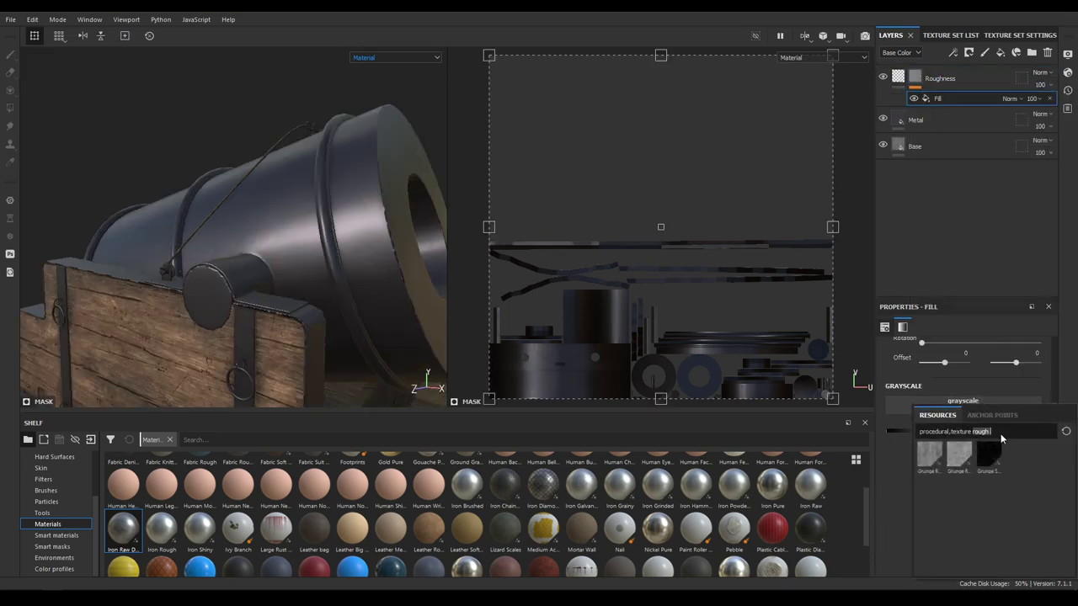
type("noise")
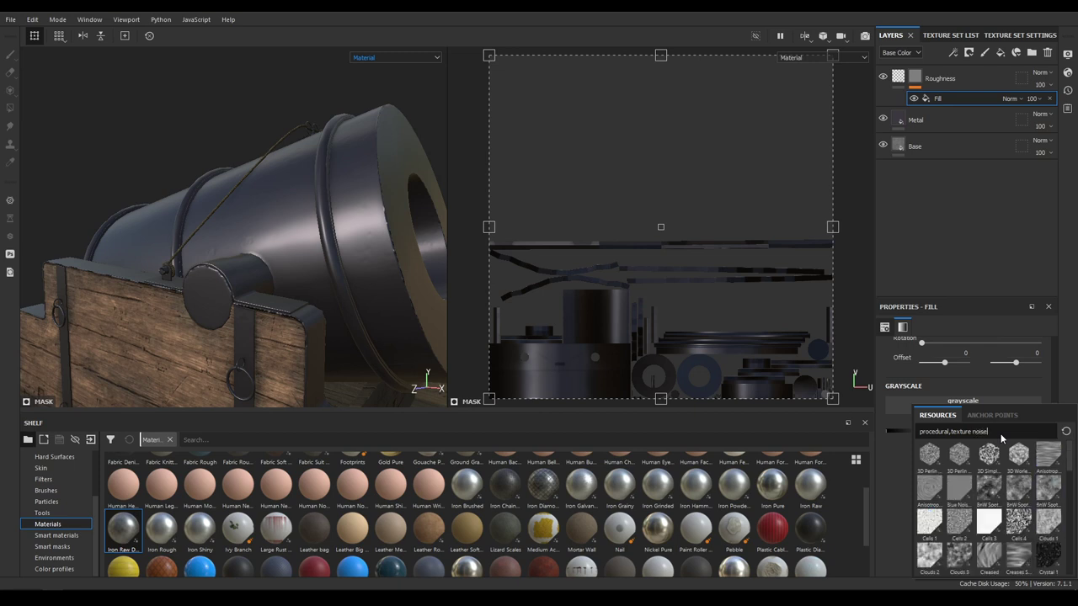
mouse_move(957, 464)
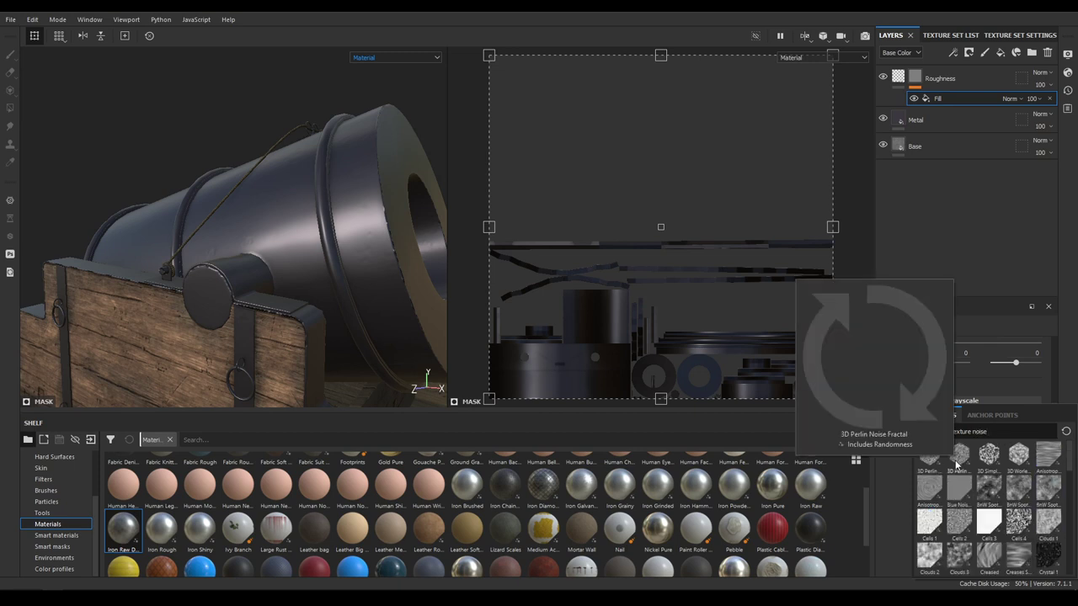
left_click(956, 463)
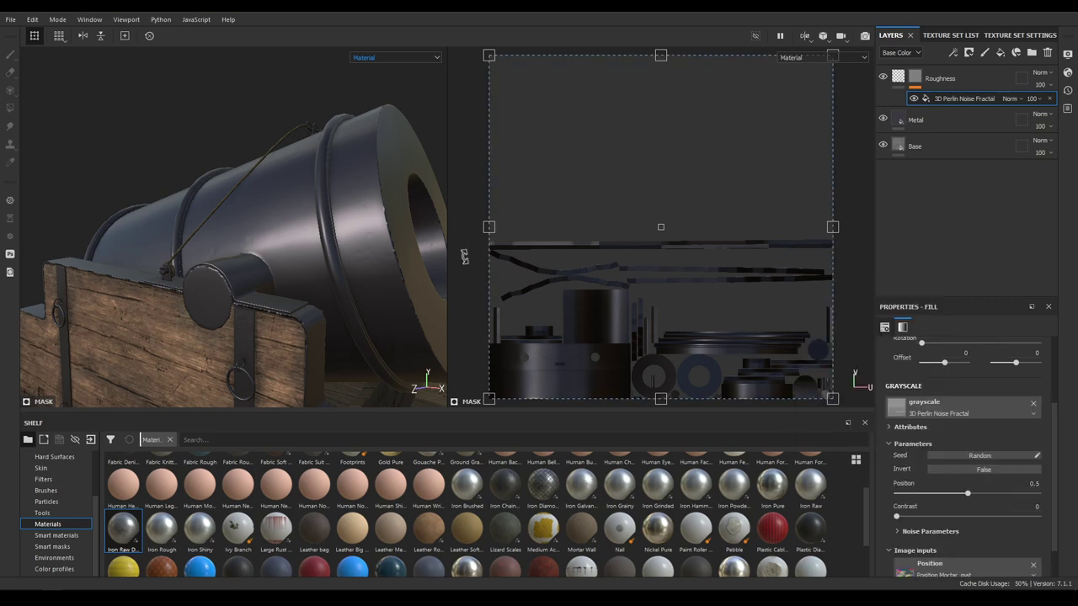
Examine the noise-driven reflections on the barrel up close, comparing it with the Roughness layer hidden and shown
left_click_drag(465, 257, 325, 253, "alt")
scroll(343, 304, "up", 3)
scroll(368, 300, "up", 3)
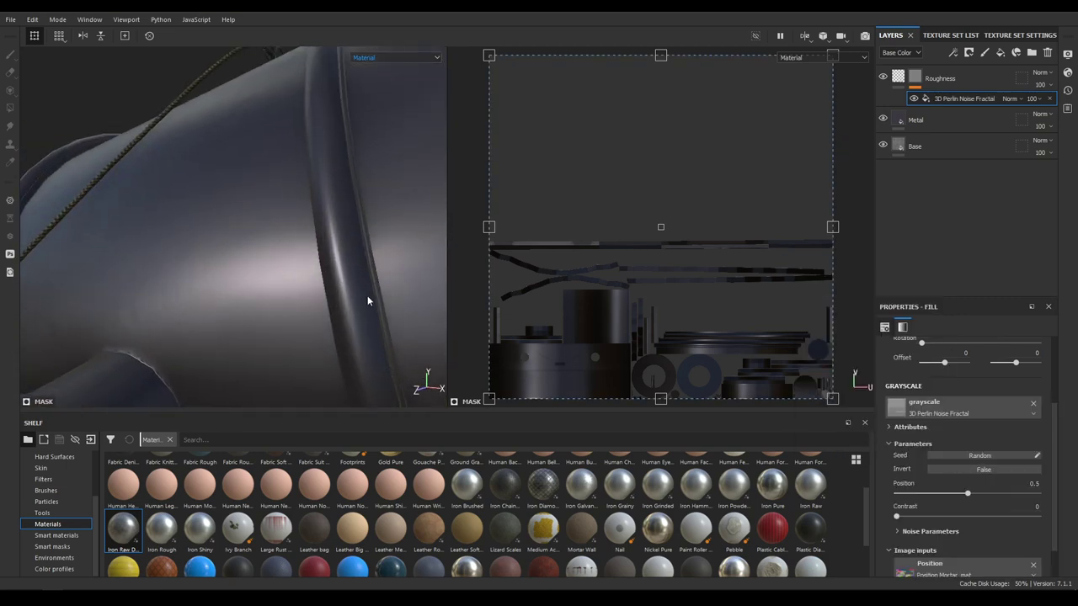
left_click_drag(368, 300, 270, 260, "alt")
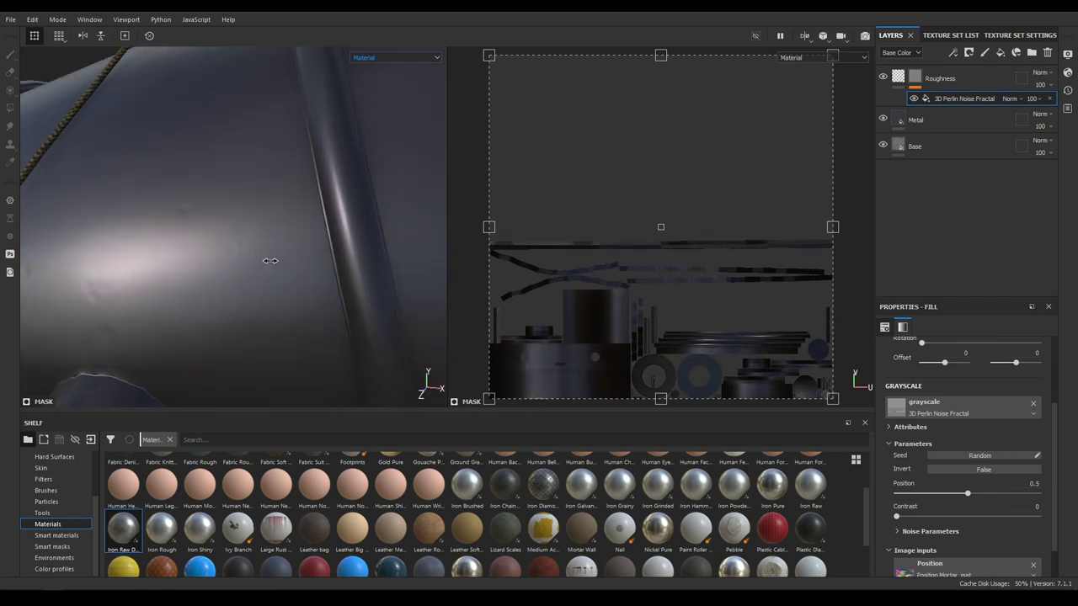
left_click(884, 78)
left_click(884, 78)
scroll(370, 244, "down", 3)
mouse_move(370, 244)
left_mouse_down("alt")
mouse_move(369, 259)
mouse_move(325, 193)
mouse_move(345, 53)
mouse_move(413, 288)
mouse_move(317, 352)
mouse_move(286, 219)
mouse_move(354, 252)
left_mouse_up("alt")
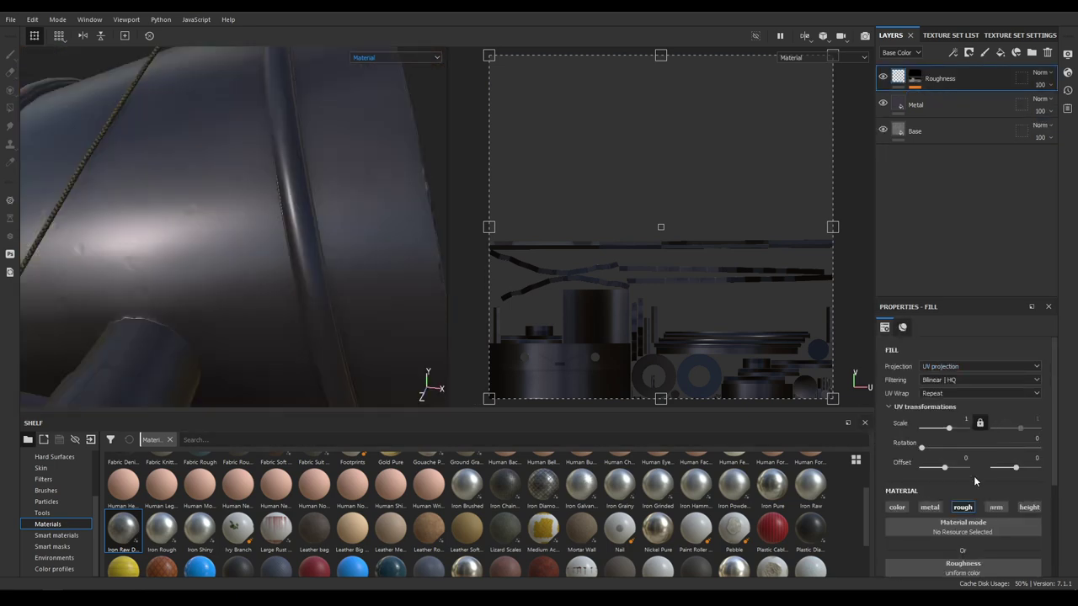
Set the Roughness layer's uniform roughness value to 0.37
scroll(975, 480, "down", 3)
mouse_move(926, 446)
left_mouse_down()
mouse_move(970, 451)
mouse_move(959, 450)
left_mouse_up()
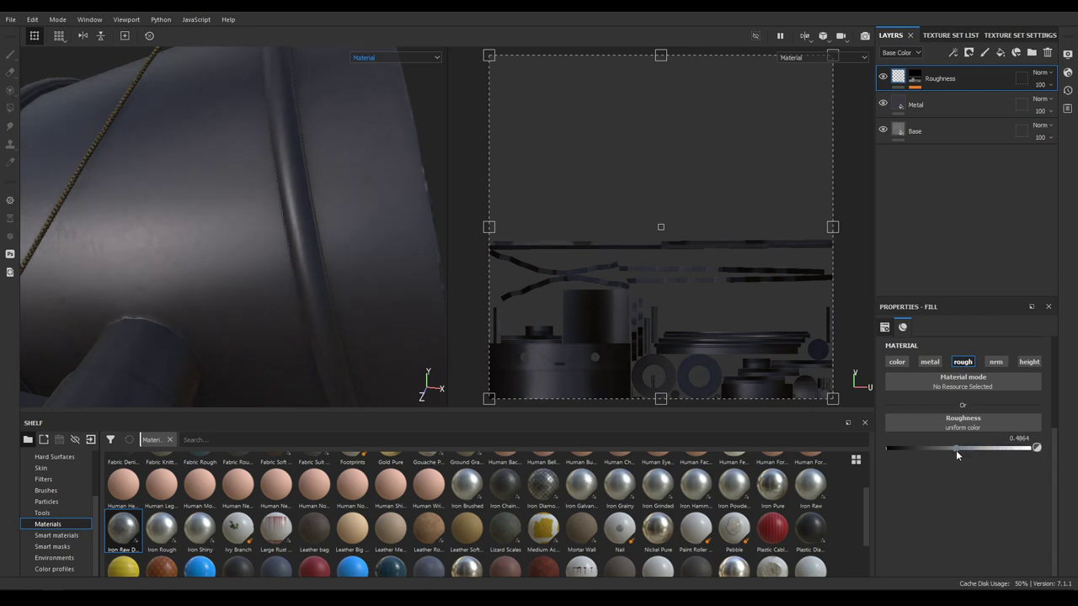
left_click(1019, 437)
type("0.35")
key("Return")
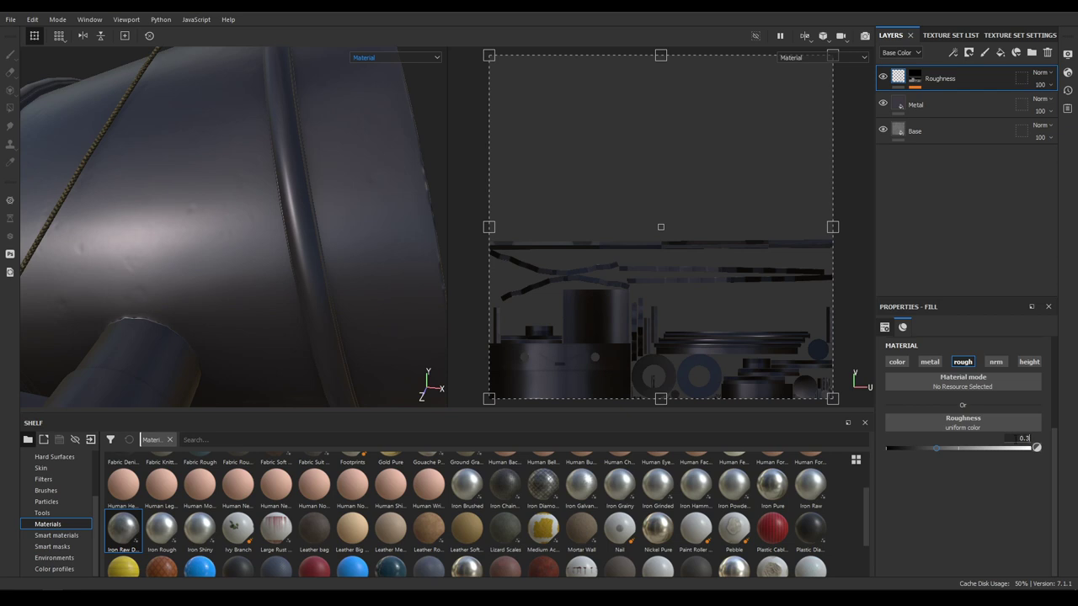
Examine the barrel's reflections from several distances and angles, comparing the surface with the Base layer hidden and shown
scroll(342, 175, "down", 3)
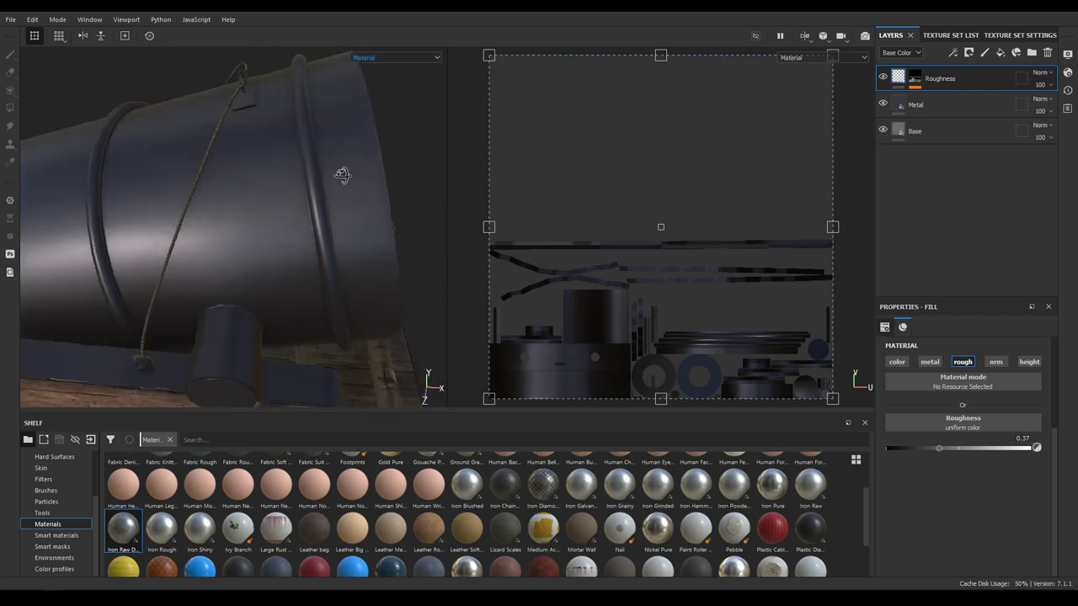
left_click_drag(342, 175, 347, 282, "alt")
right_click_drag(348, 282, 375, 303, "alt")
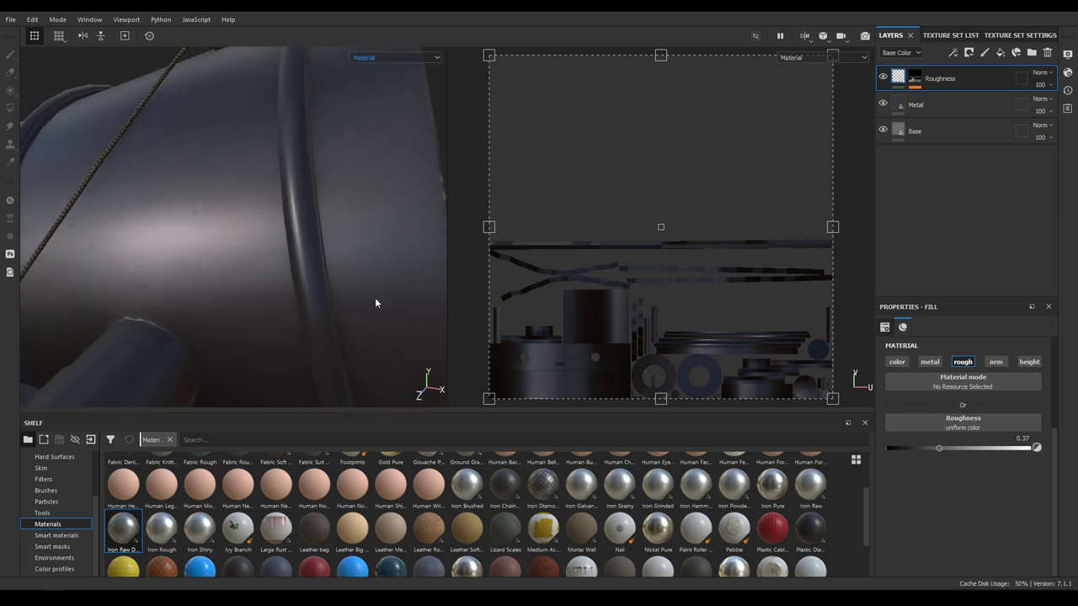
left_click(883, 130)
left_click(883, 131)
left_click_drag(258, 241, 330, 322, "alt")
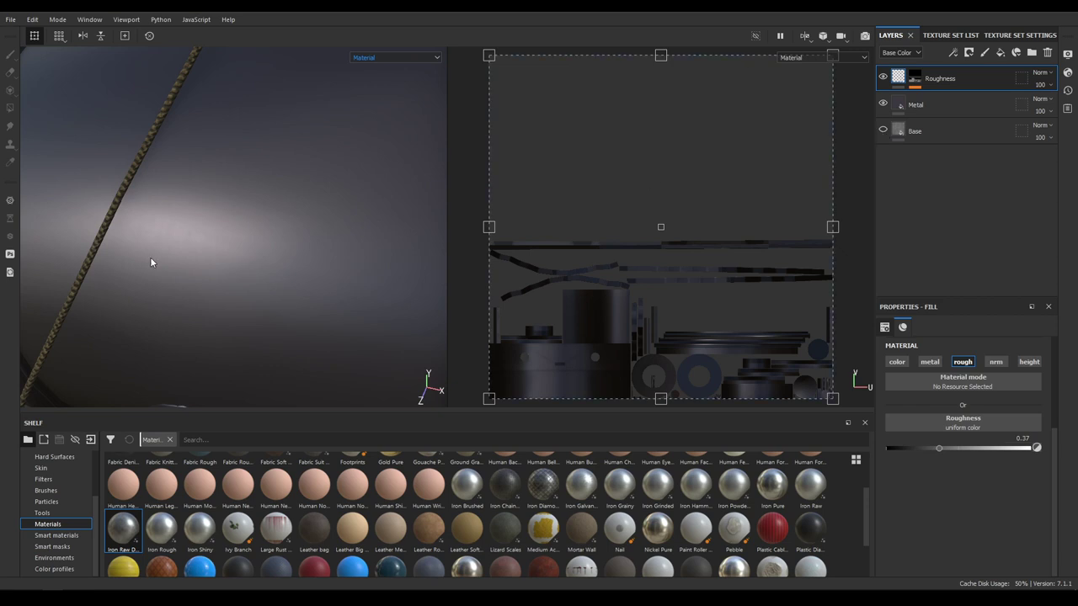
mouse_move(150, 263)
right_mouse_down("shift")
mouse_move(173, 255)
mouse_move(156, 258)
right_mouse_up("shift")
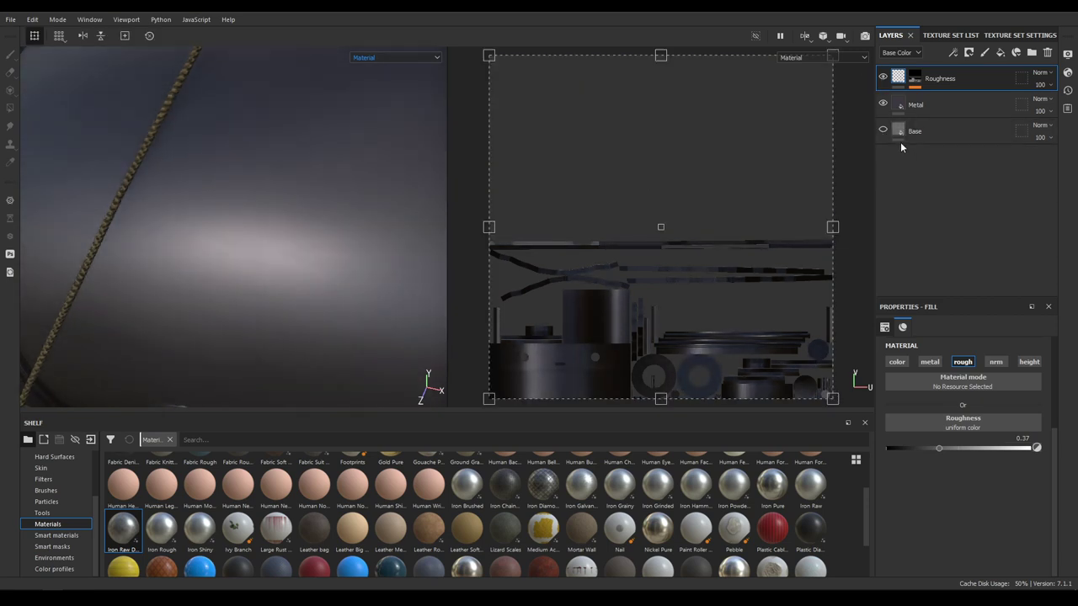
left_click(882, 130)
right_click_drag(320, 278, 269, 96, "alt")
left_click_drag(270, 96, 343, 294, "alt")
right_click_drag(343, 295, 294, 184, "alt")
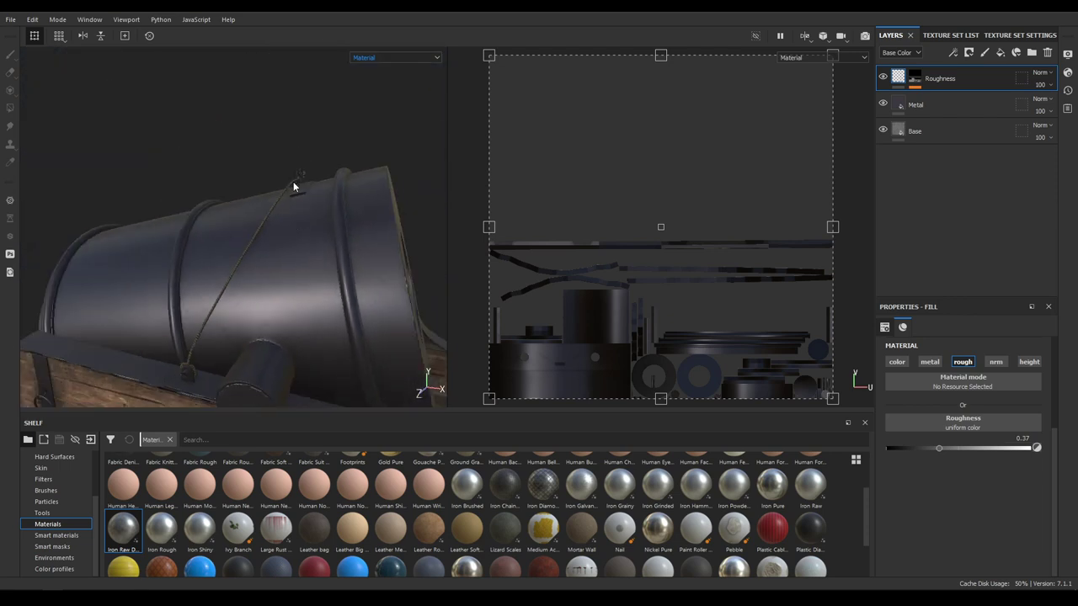
mouse_move(294, 187)
left_mouse_down("alt")
mouse_move(306, 248)
mouse_move(326, 260)
mouse_move(397, 248)
mouse_move(372, 170)
mouse_move(394, 149)
mouse_move(362, 140)
mouse_move(375, 103)
mouse_move(348, 137)
left_mouse_up("alt")
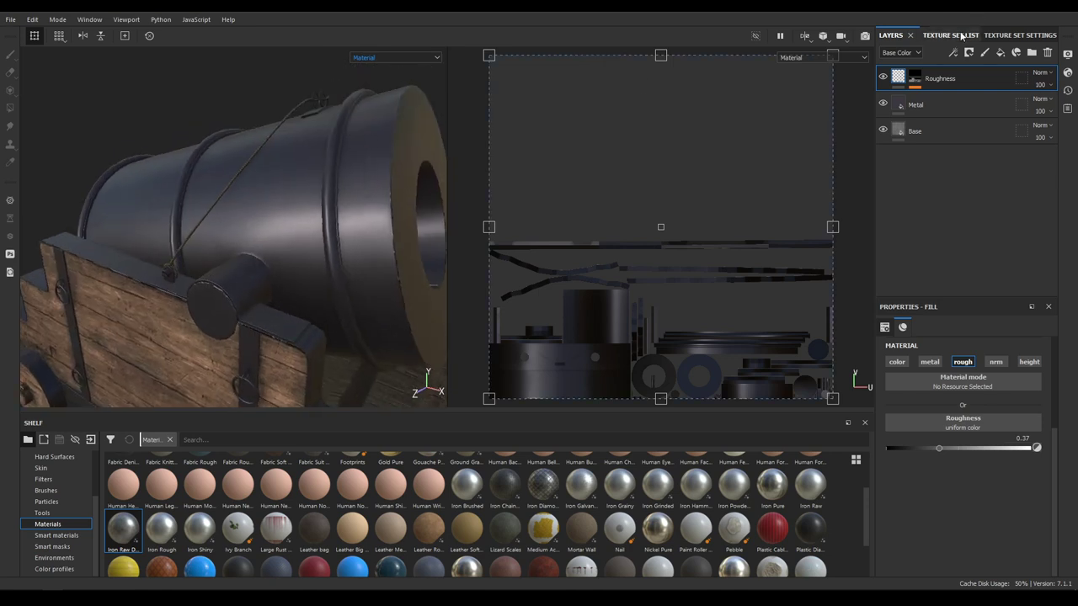
Add a second fill above the Perlin noise in the Roughness mask and assign it the Dirt 4 texture
left_click(912, 75)
left_click(960, 100)
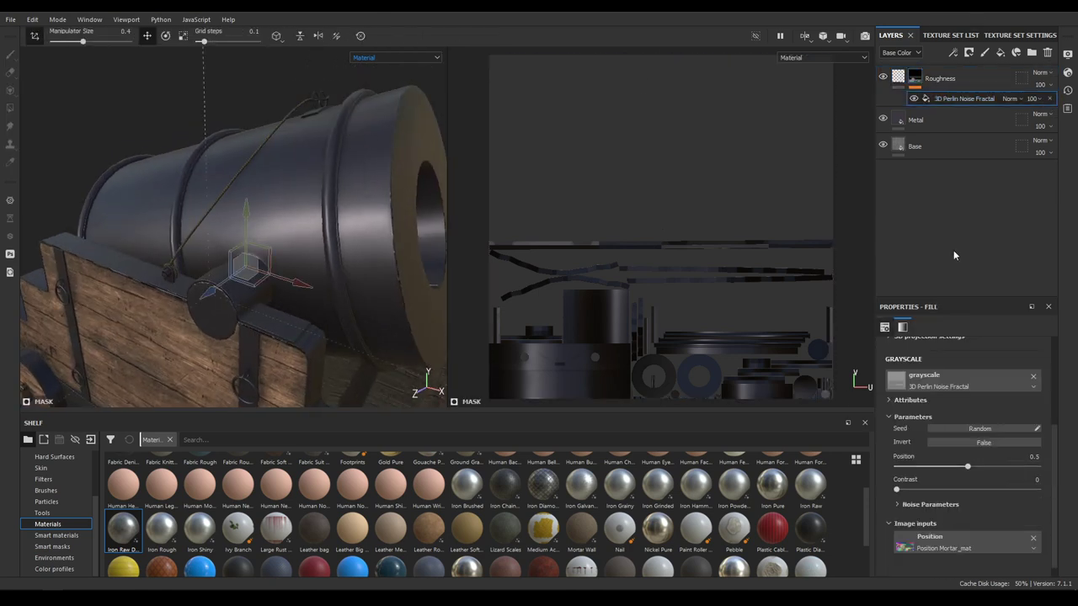
right_click(966, 105)
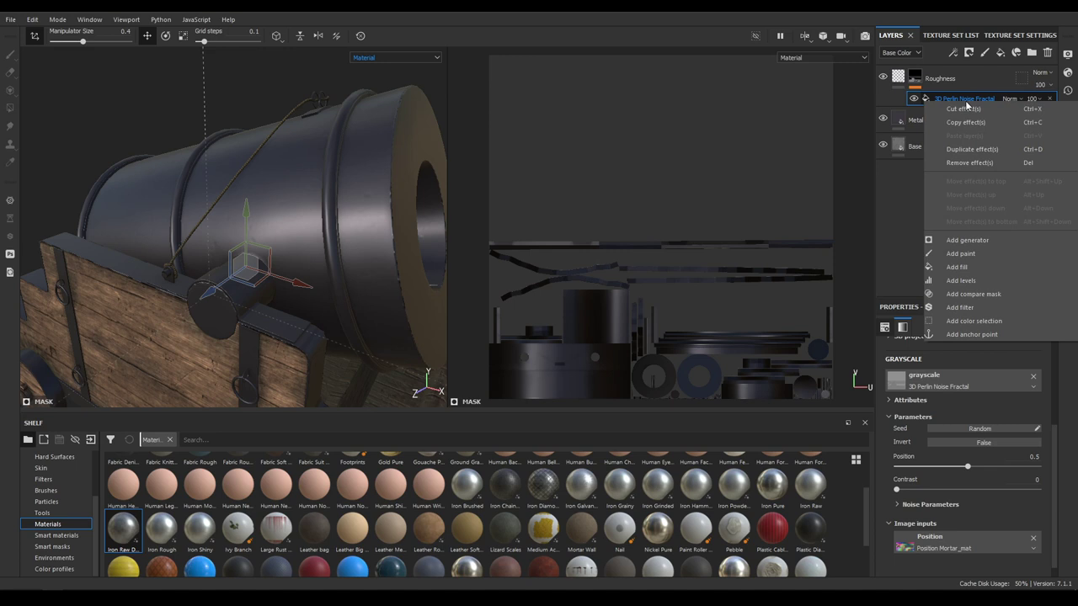
left_click(971, 269)
left_click(968, 363)
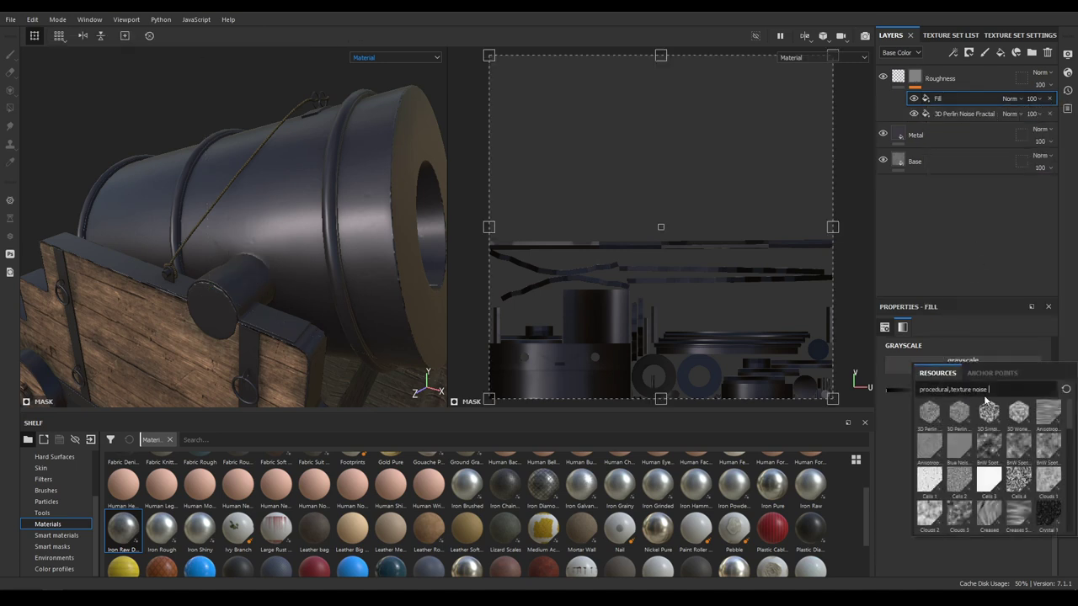
type("dirt")
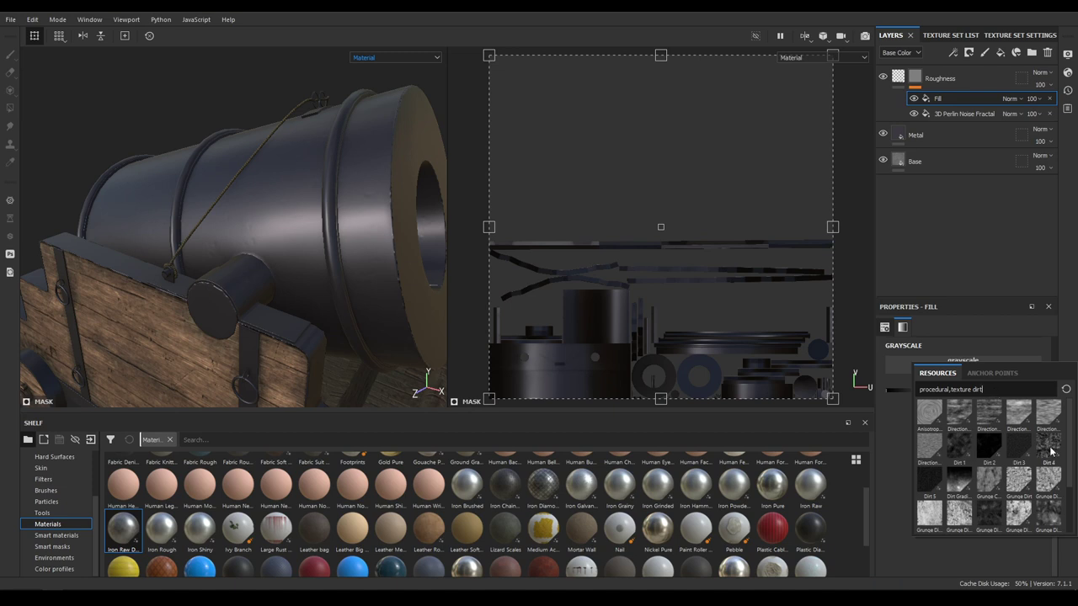
mouse_move(1050, 453)
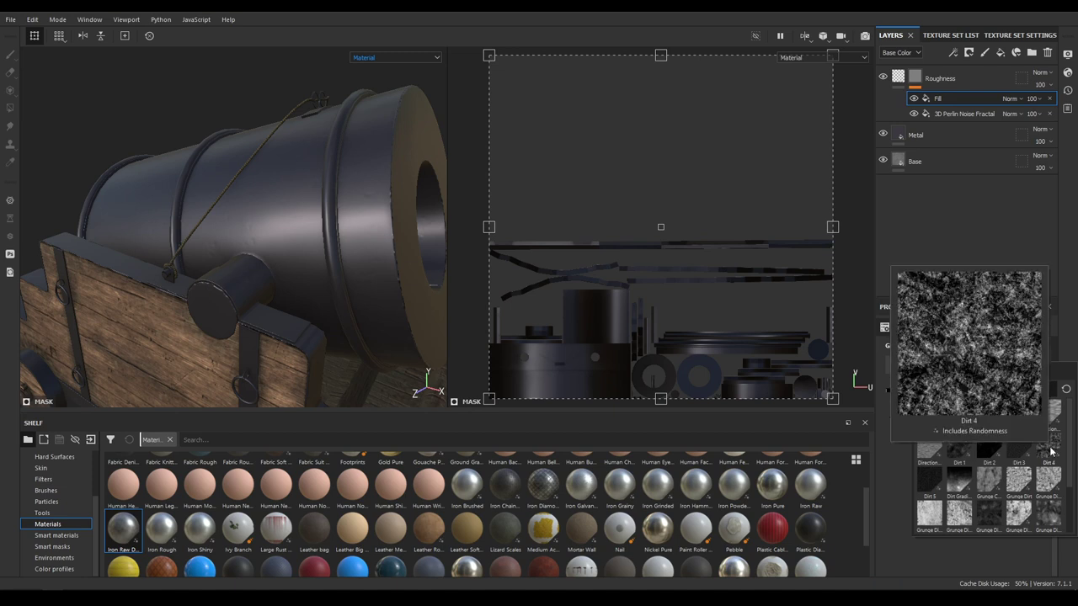
left_click(1049, 451)
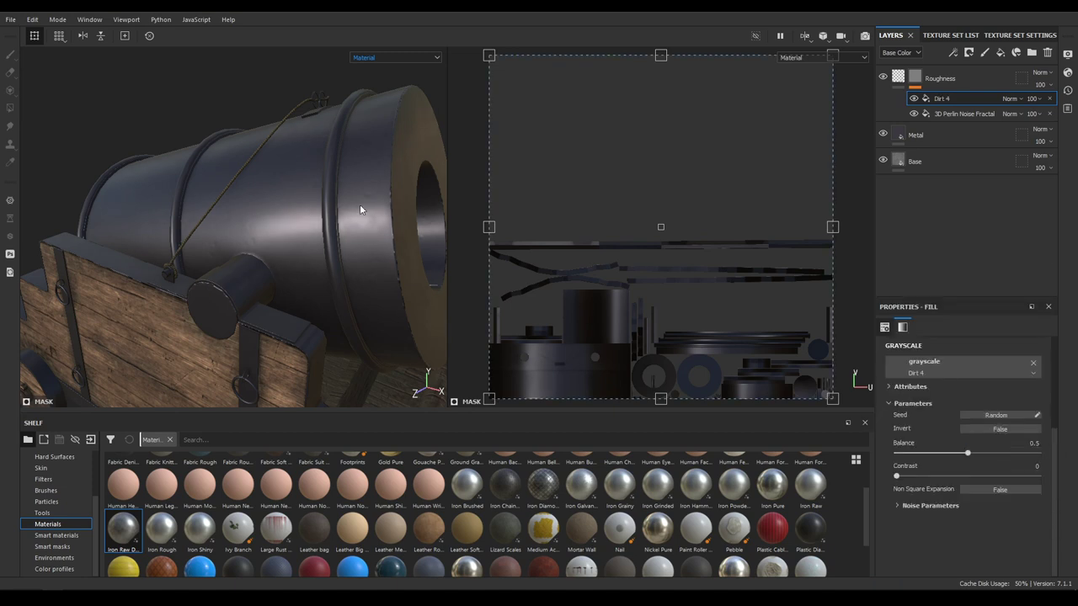
Set the Dirt 4 mask fill to Linear dodge (Add) blending with 50 opacity
scroll(330, 154, "up", 3)
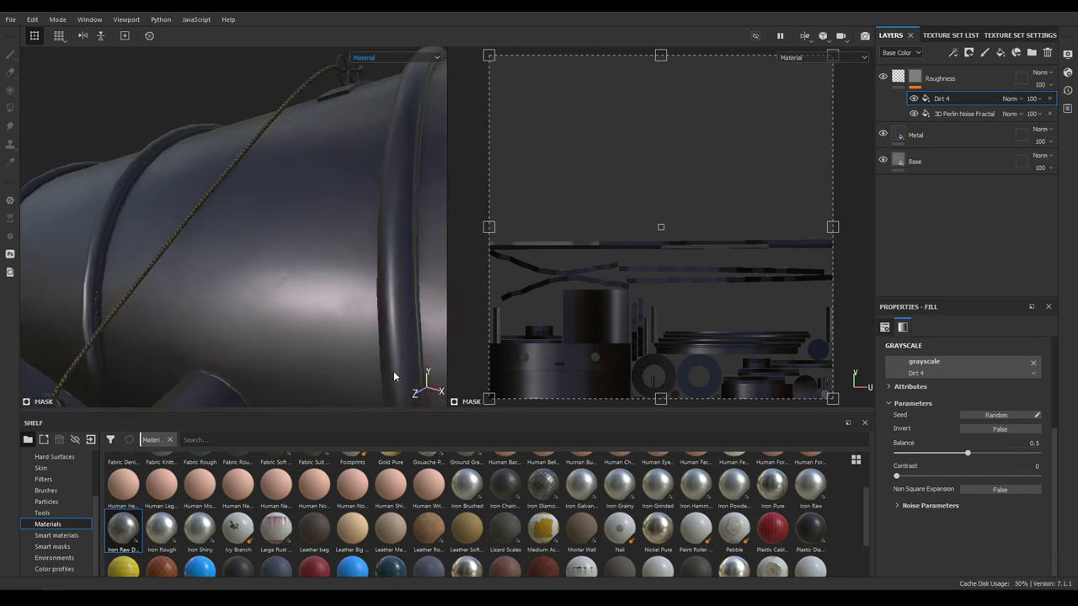
left_click(1009, 99)
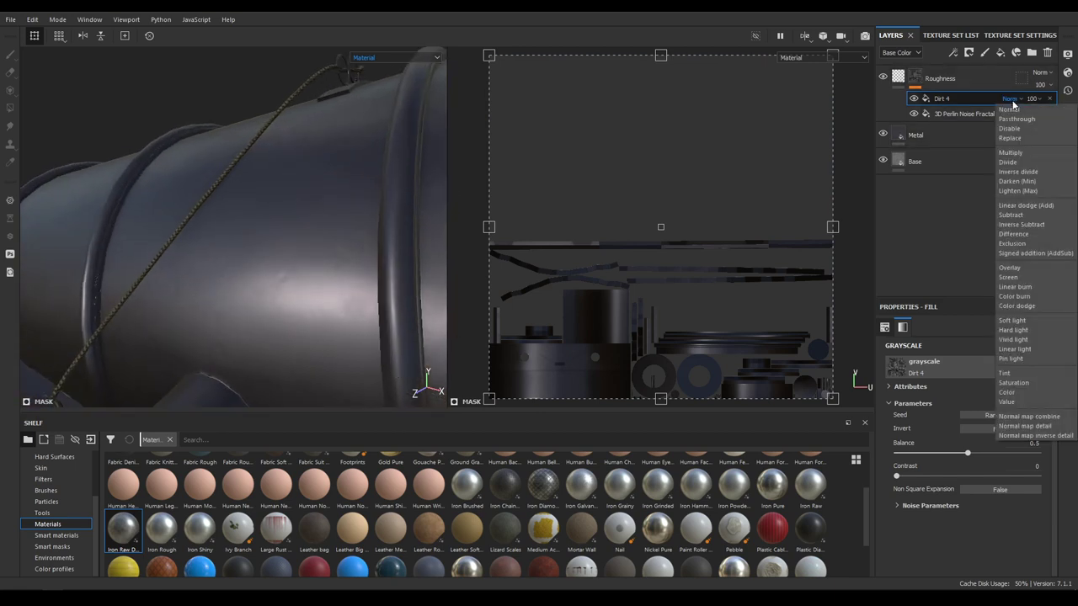
left_click(1022, 205)
mouse_move(337, 257)
left_mouse_down("alt")
mouse_move(322, 261)
mouse_move(340, 271)
left_mouse_up("alt")
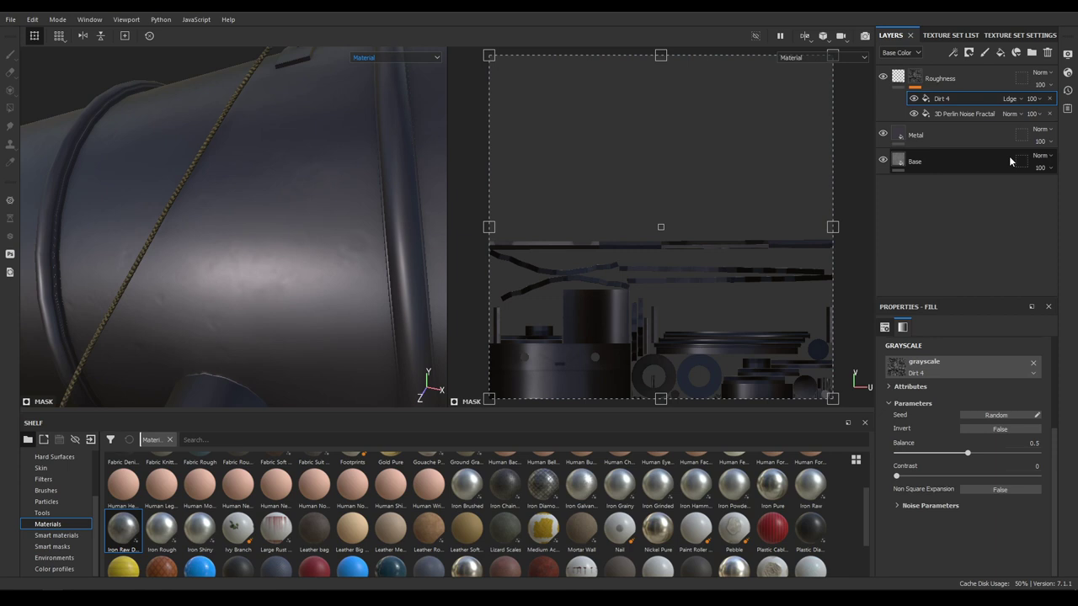
left_click(1033, 100)
mouse_move(1047, 118)
left_mouse_down()
mouse_move(1034, 118)
mouse_move(1048, 117)
left_mouse_up()
left_click(1034, 101)
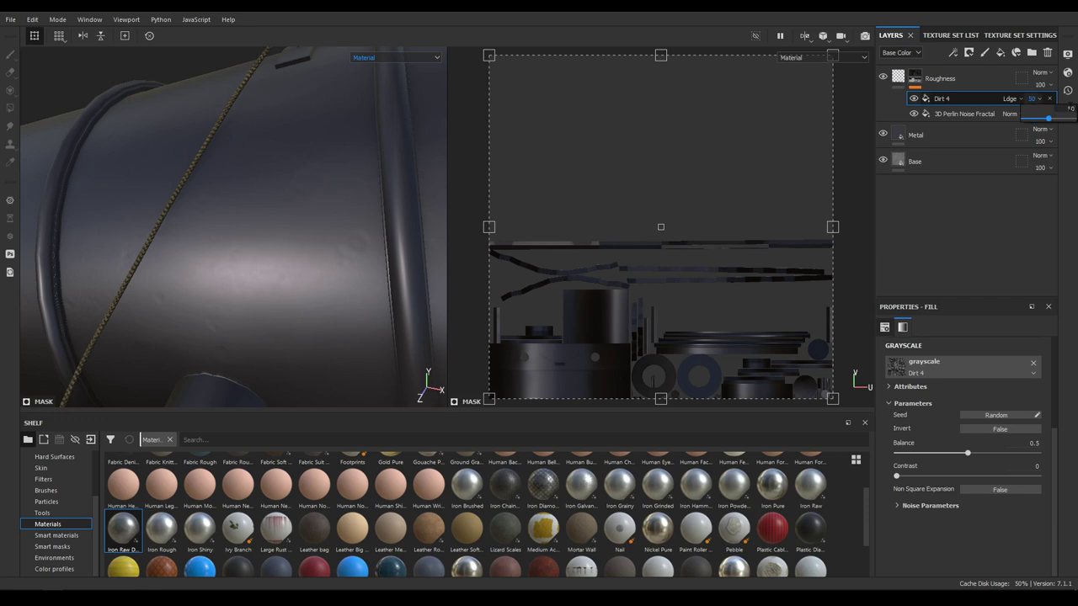
Reduce the 3D Perlin Noise Fractal fill's opacity to 70 in the Roughness mask
left_click(1031, 112)
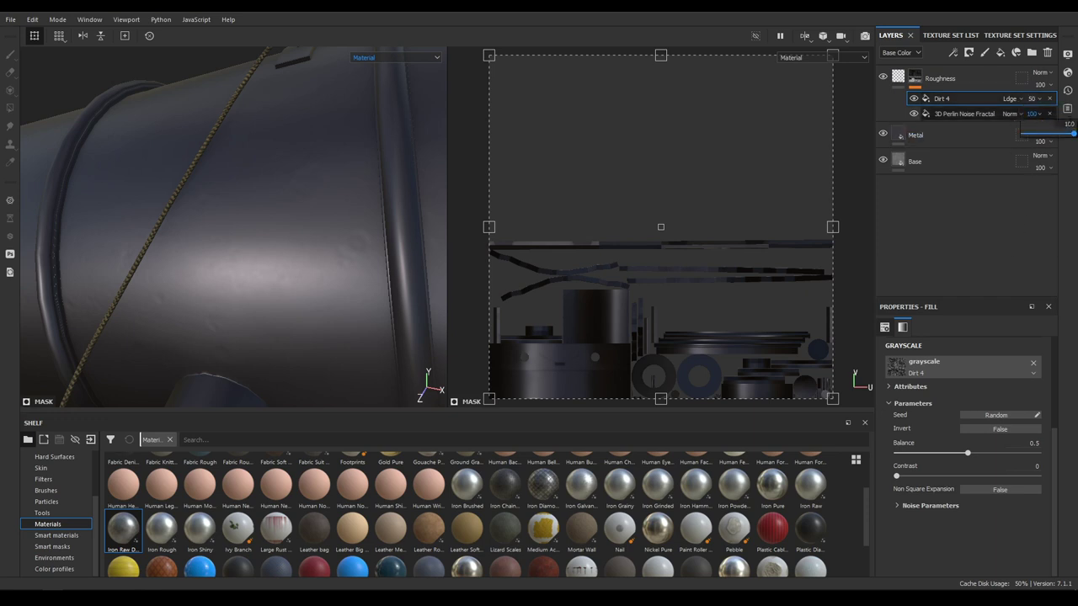
type("60")
key("Return")
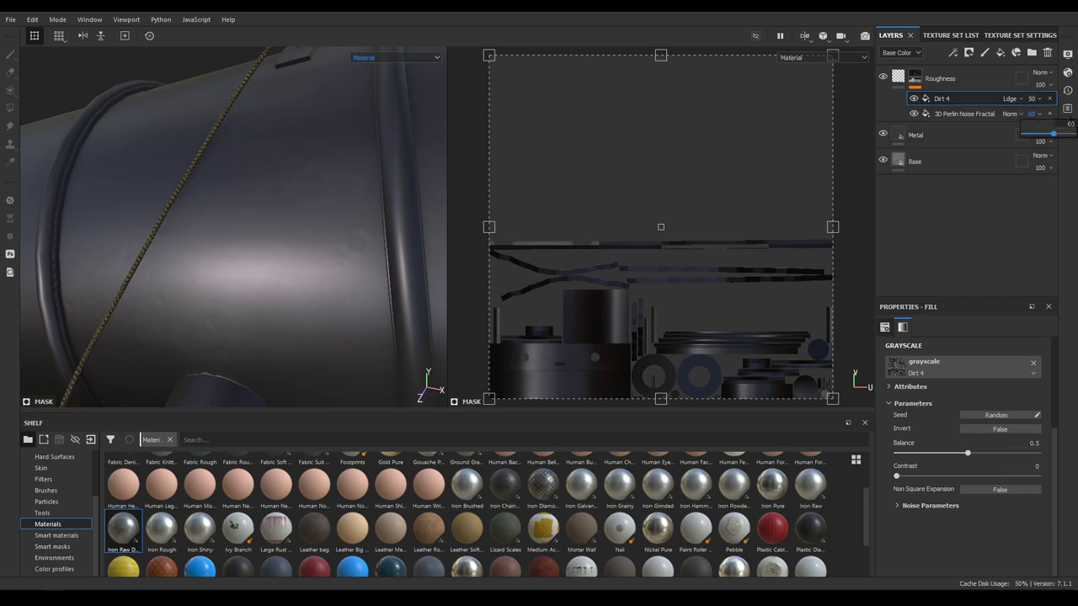
left_click(1070, 124)
type("70")
right_click_drag(384, 229, 304, 220, "alt")
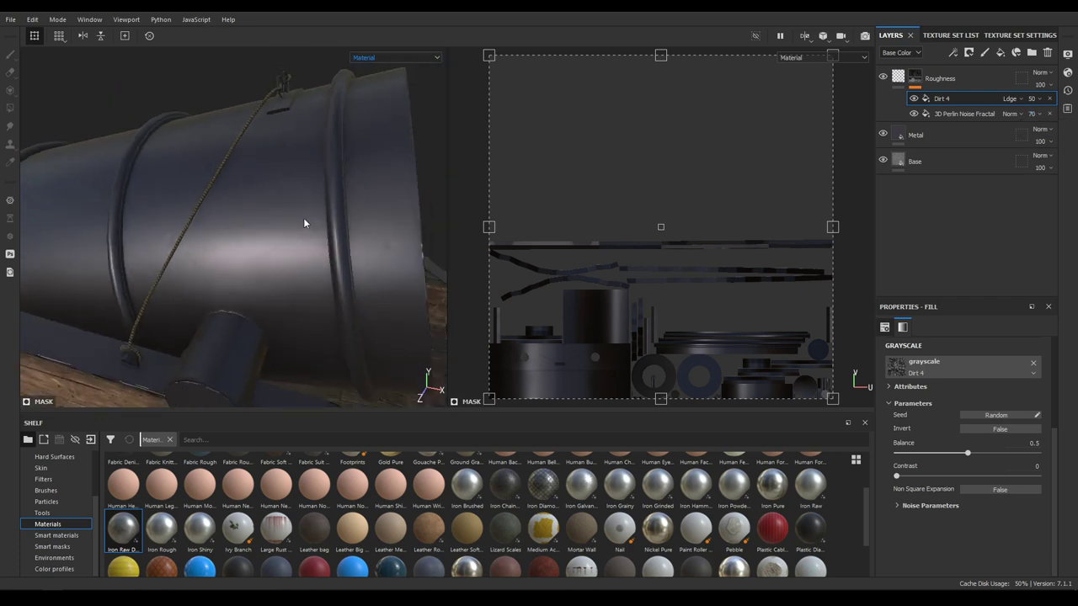
mouse_move(304, 220)
left_mouse_down("alt")
mouse_move(258, 228)
mouse_move(291, 221)
left_mouse_up("alt")
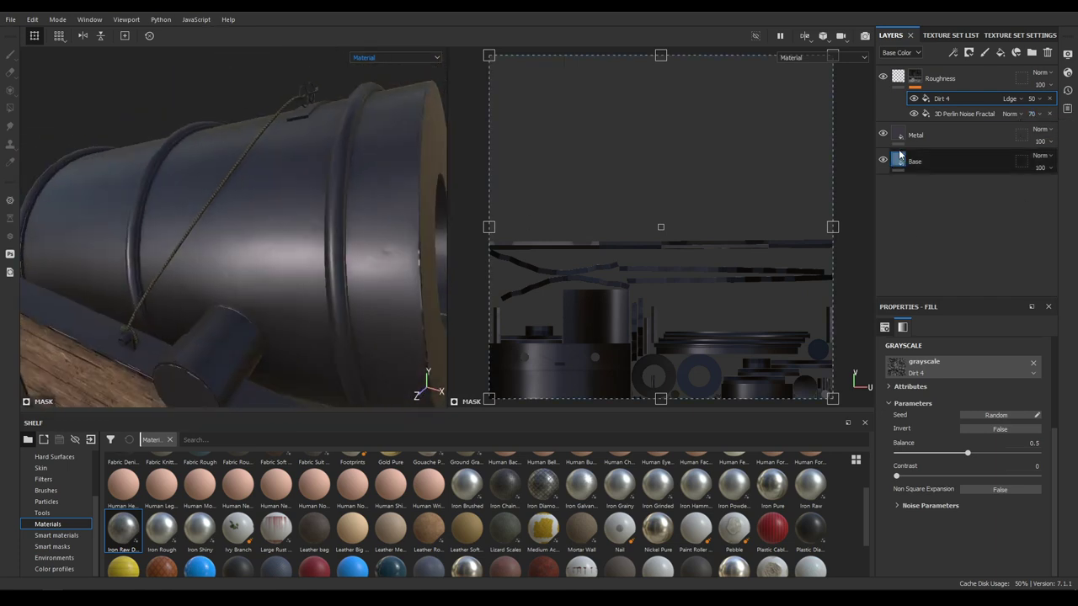
Keep UV projection on the Dirt 4 mask fill, set its UV scale to 2, and check the result on the barrel
left_click(936, 100)
left_click(960, 368)
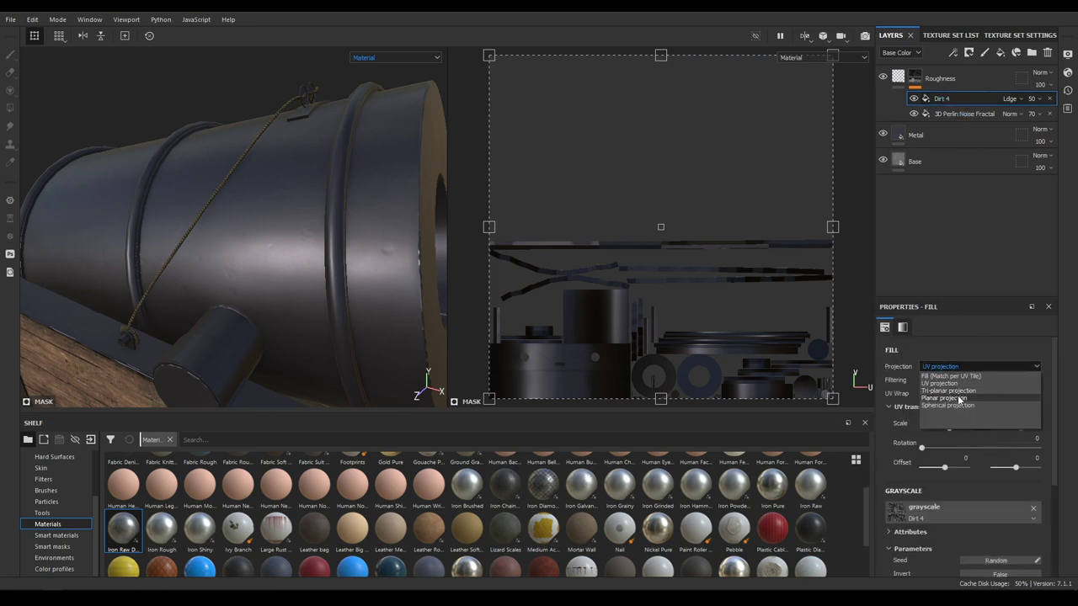
left_click(949, 385)
left_click(958, 419)
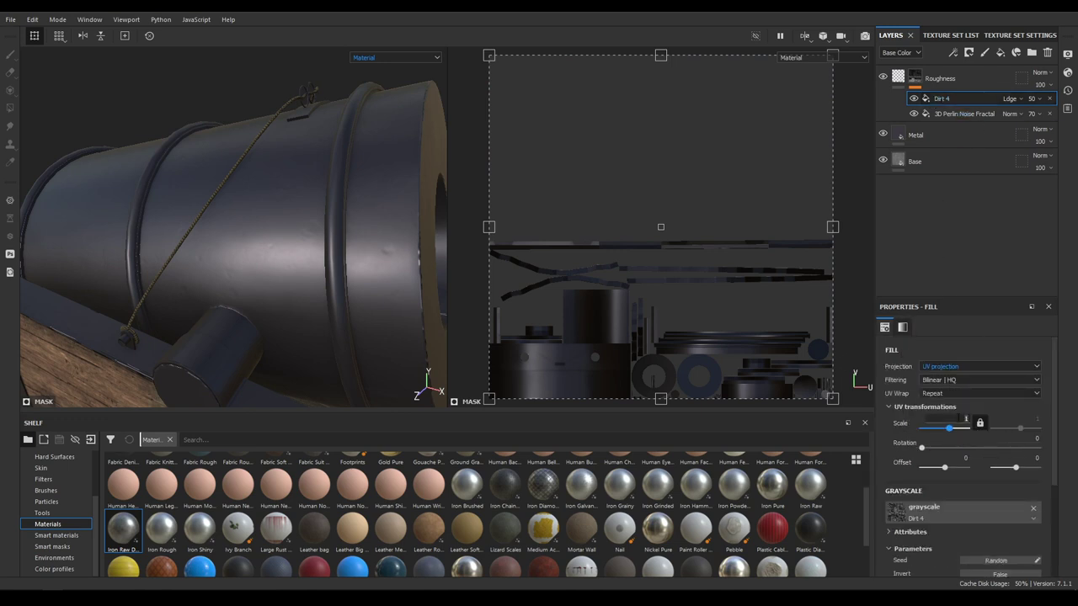
key("Return")
left_click_drag(313, 258, 332, 277, "alt")
right_click_drag(333, 277, 361, 341, "alt")
middle_click_drag(361, 341, 328, 323, "alt")
left_click_drag(328, 323, 317, 256, "alt")
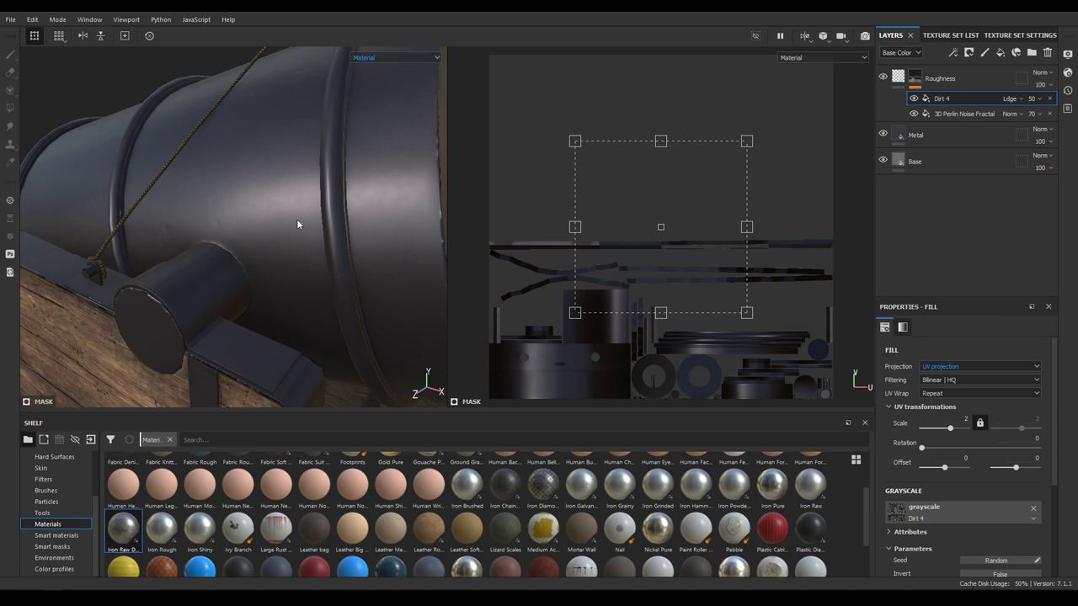
Add a fill layer above Roughness and rename it Bump
left_click(1001, 52)
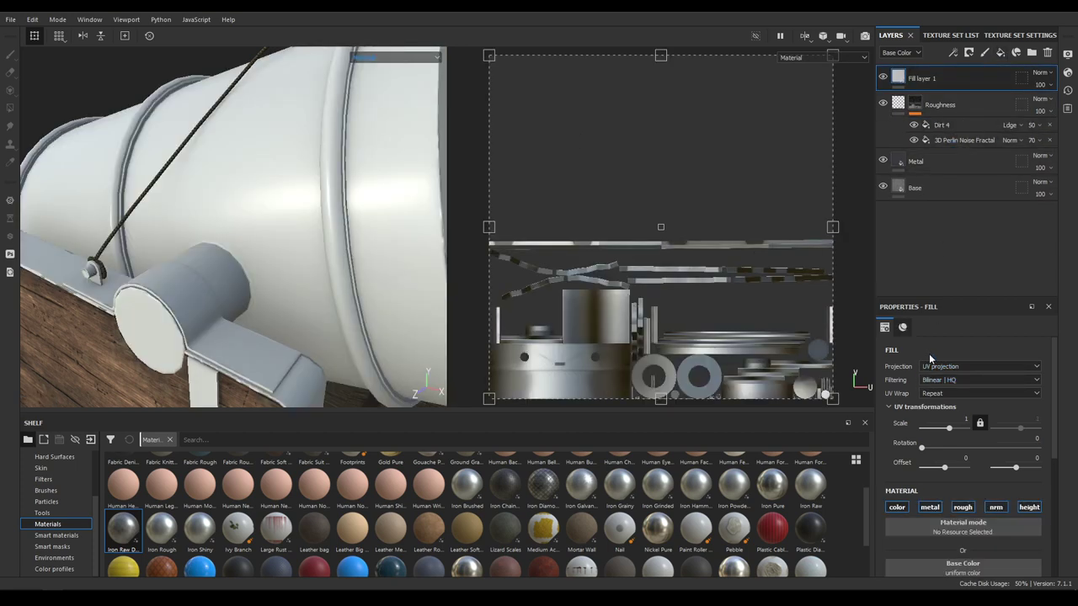
double_click(921, 79)
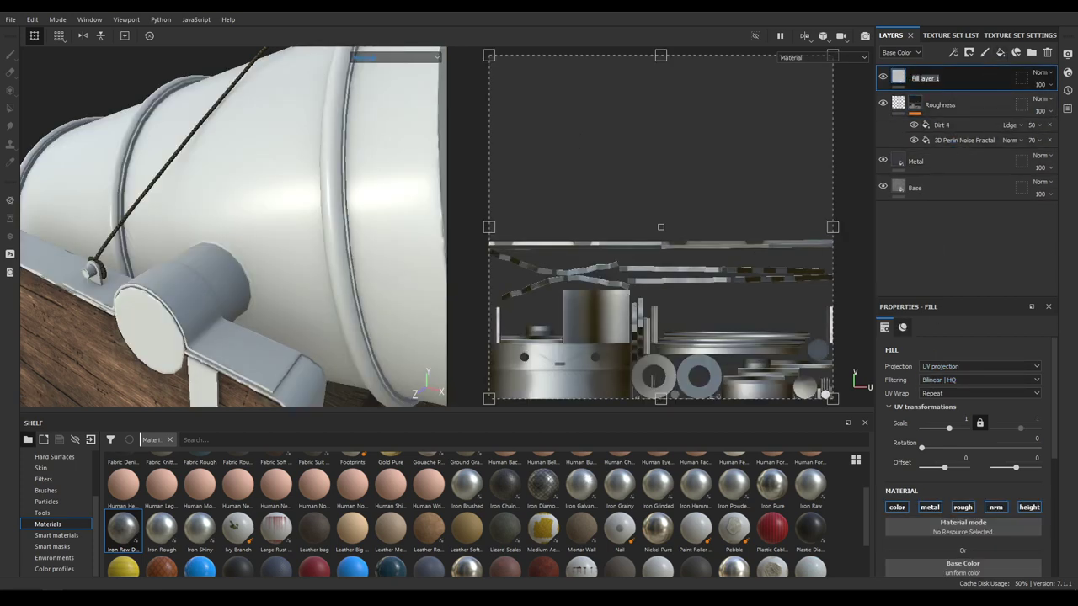
type("Bump")
key("Return")
Limit the Bump layer to the height channel and set its height to 0.05
left_click(897, 507)
left_click(930, 507)
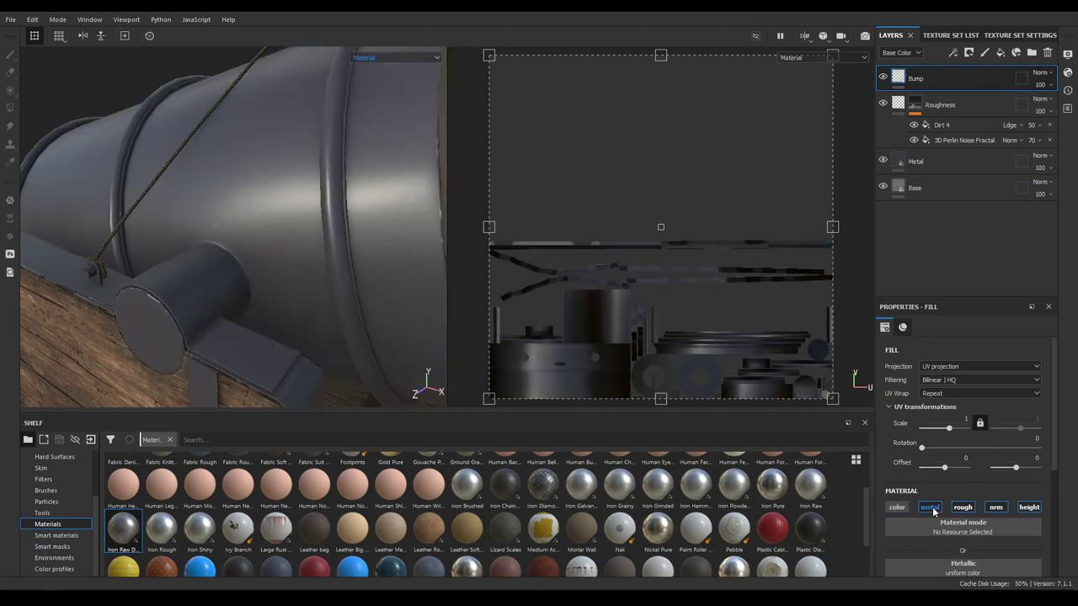
left_click(956, 507)
scroll(997, 508, "down", 3)
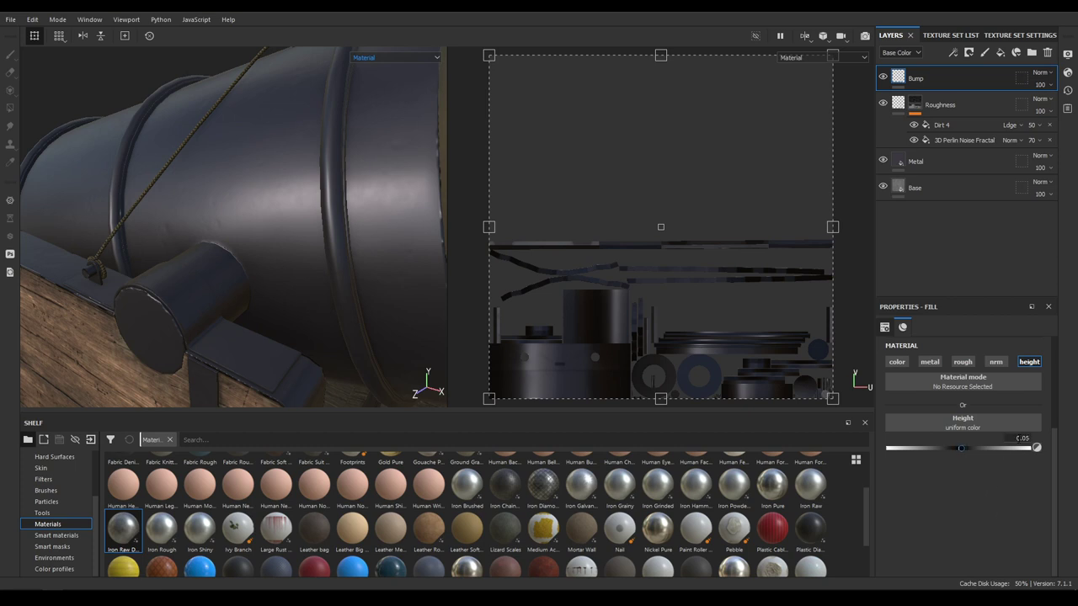
Give the Bump layer a black mask and add a fill to that mask
right_click(943, 77)
left_click(962, 95)
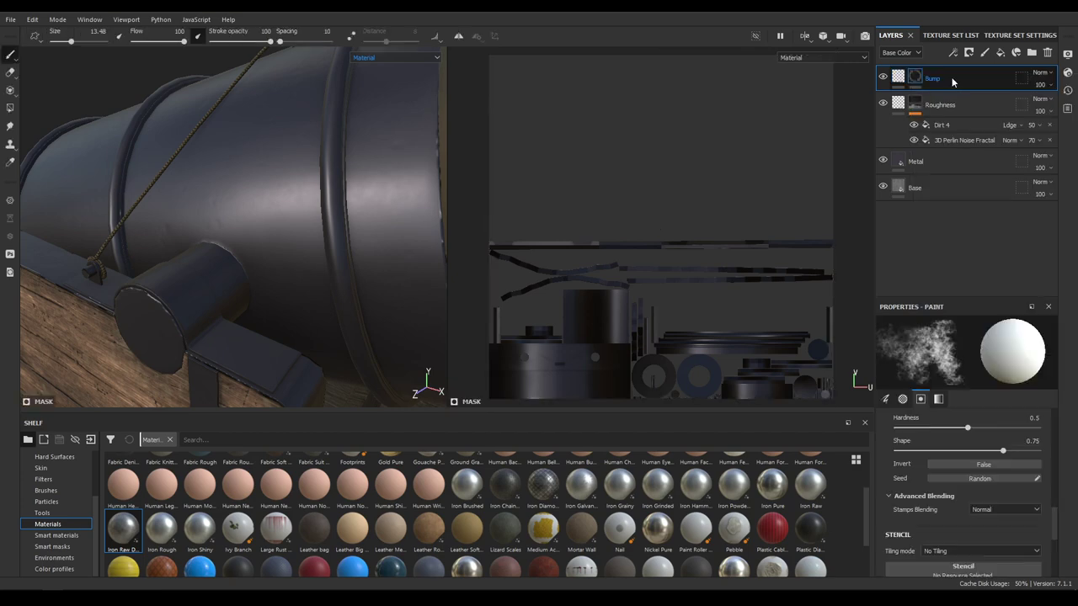
right_click(950, 80)
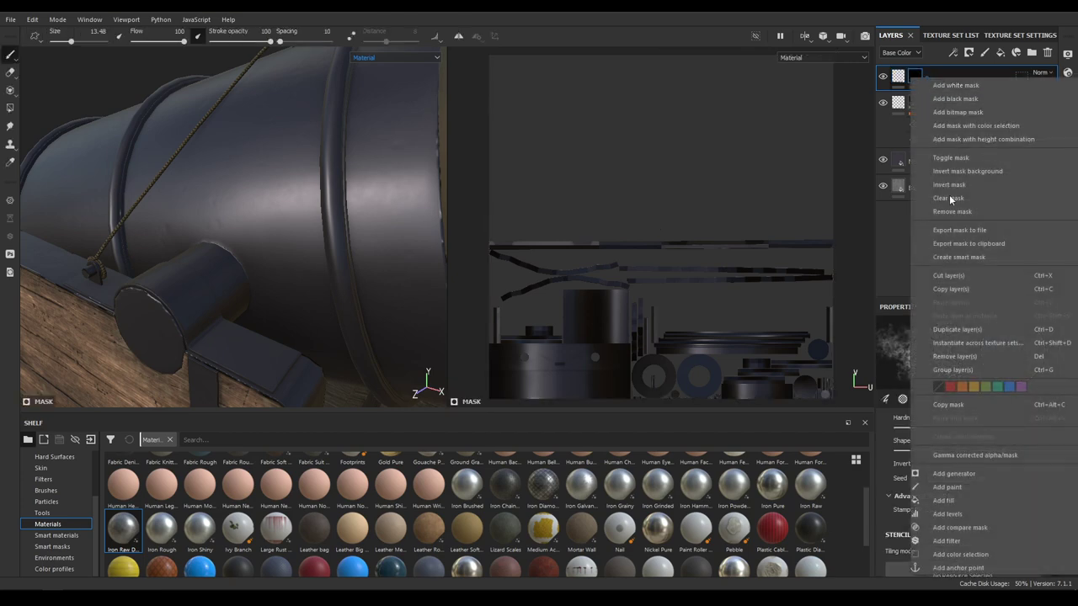
left_click(957, 500)
Assign the 3D Perlin Noise Fractal texture to the Bump mask fill and check the surface on the barrel
left_click(955, 363)
left_click(989, 393)
type("dirt")
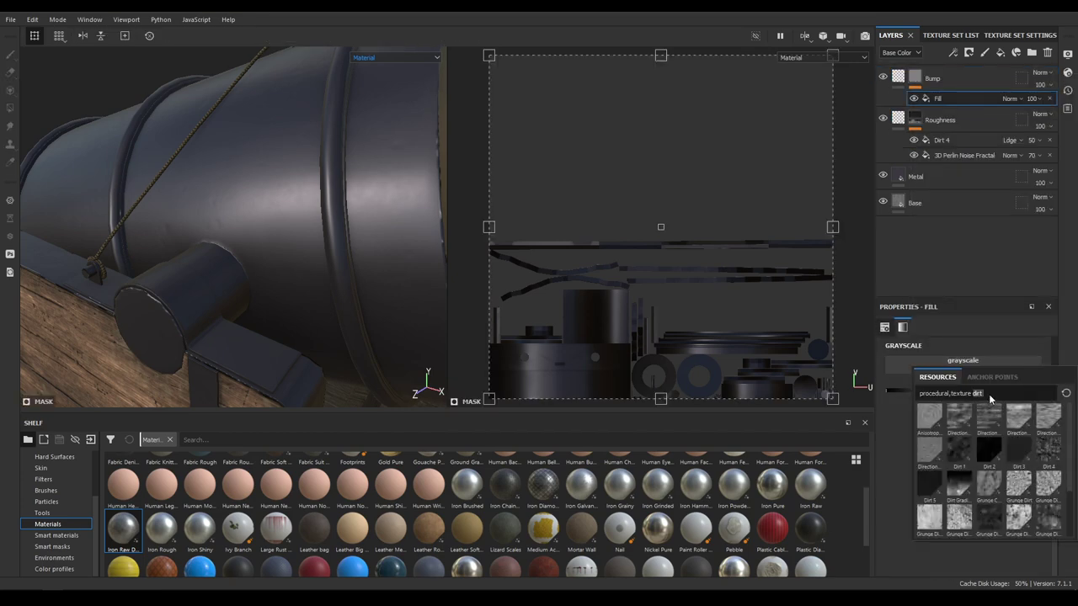
type("noise")
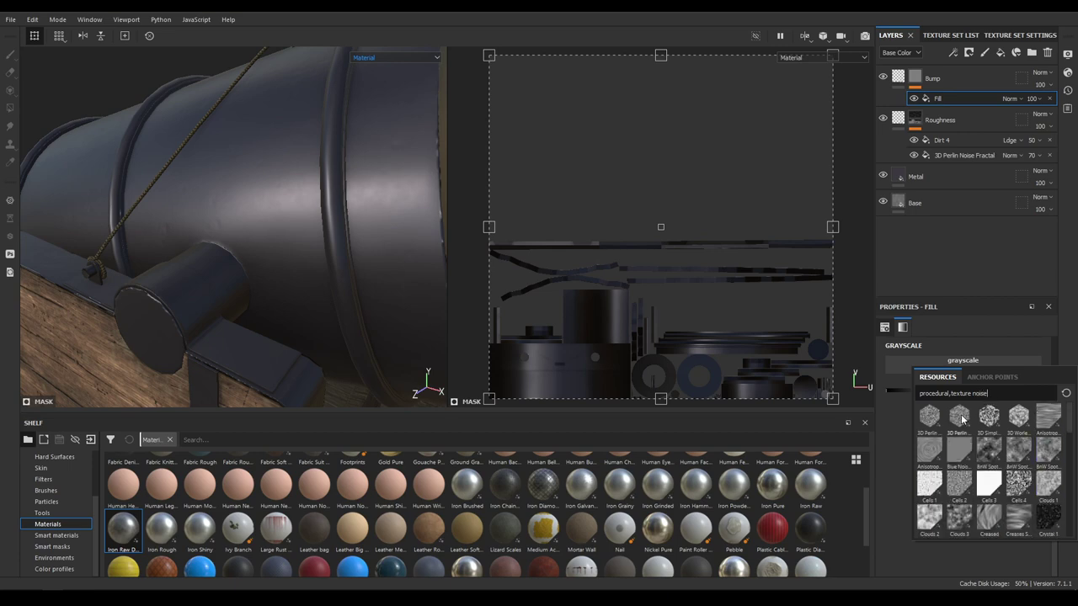
left_click(962, 420)
left_click_drag(329, 248, 587, 309, "alt")
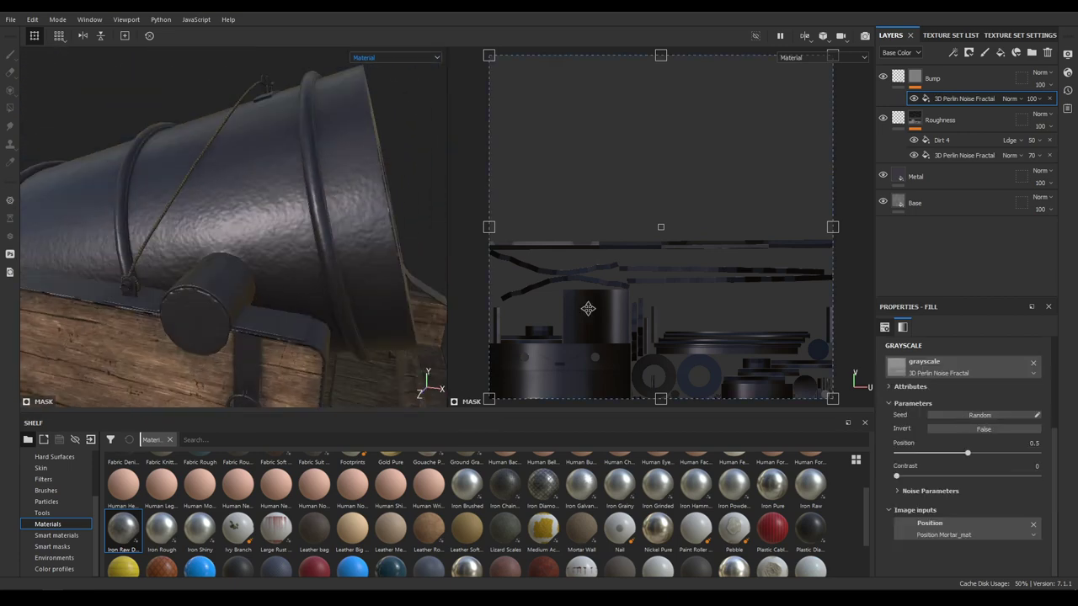
key("f")
Group the Metal, Roughness and Bump layers into a folder
left_click(956, 180)
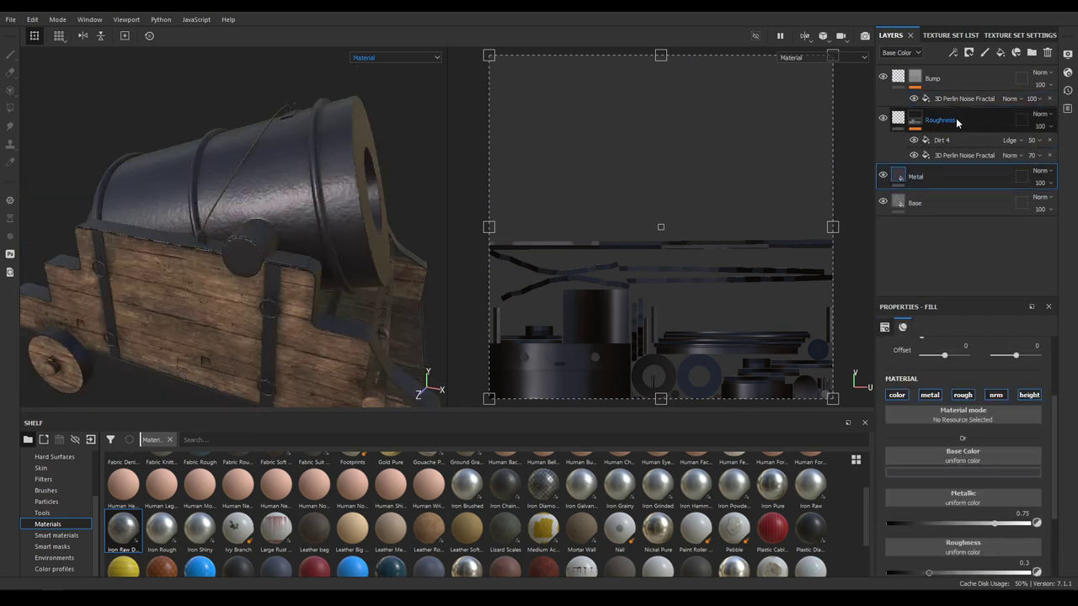
left_click(956, 123, "ctrl")
left_click(952, 80, "ctrl")
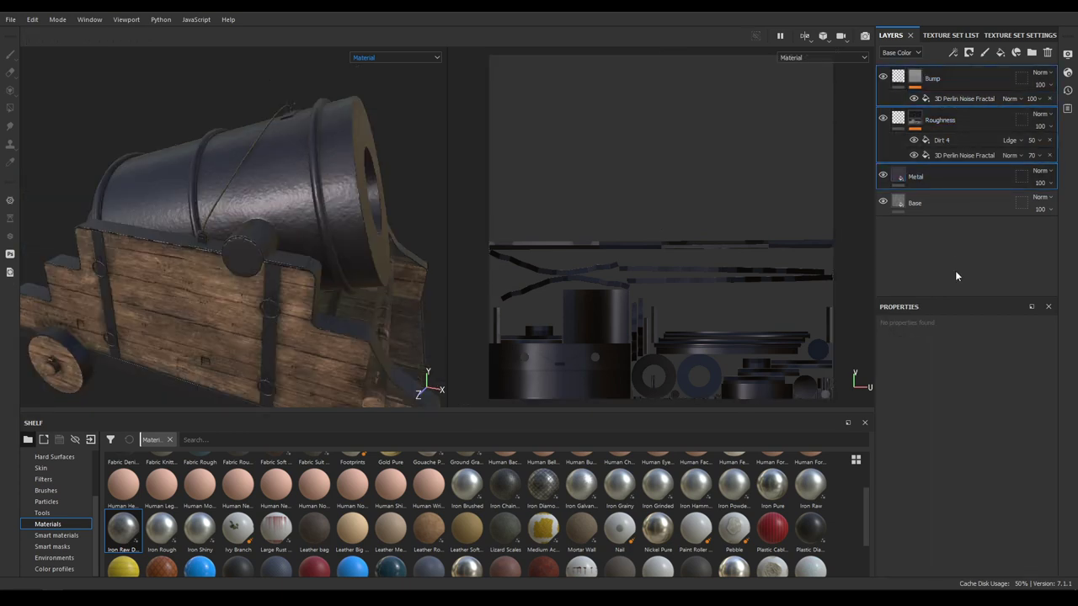
right_click(946, 79)
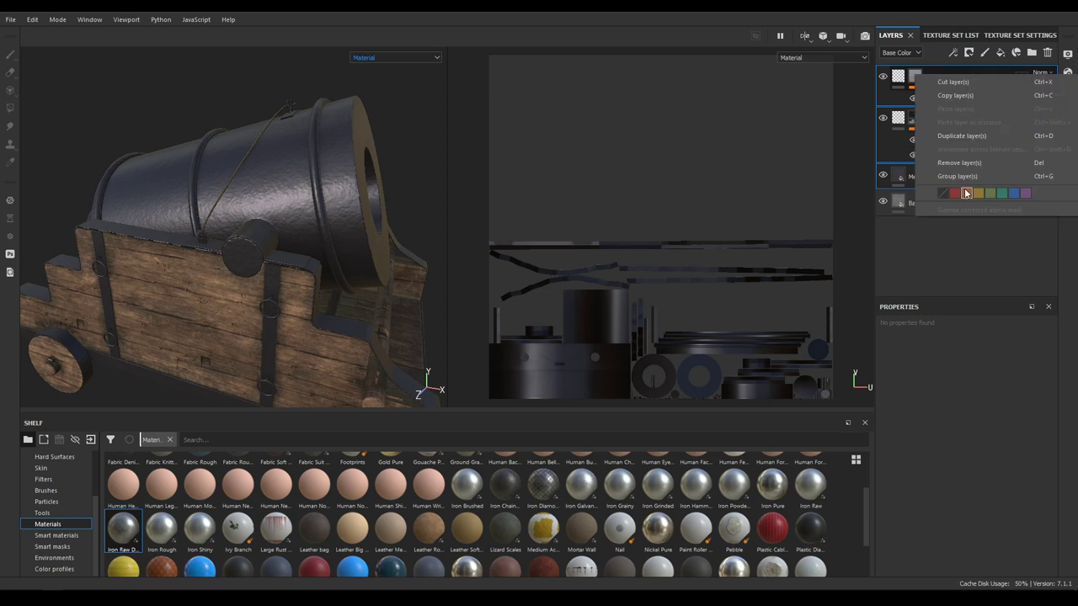
left_click(962, 181)
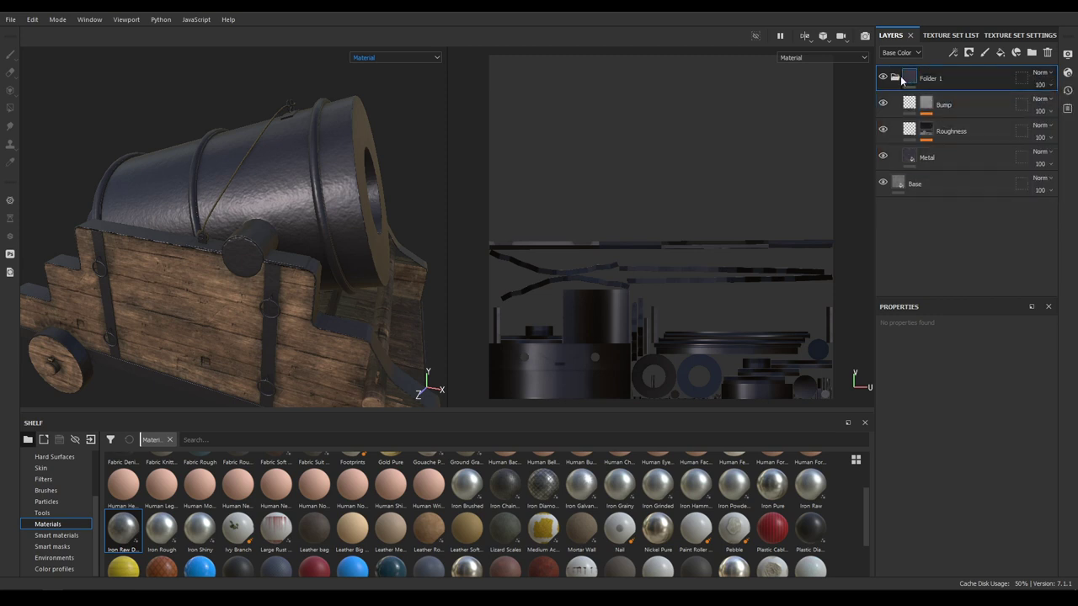
Collapse the new layer folder and rename it Mortar Material
left_click(896, 77)
double_click(930, 79)
type("Mortar Materi")
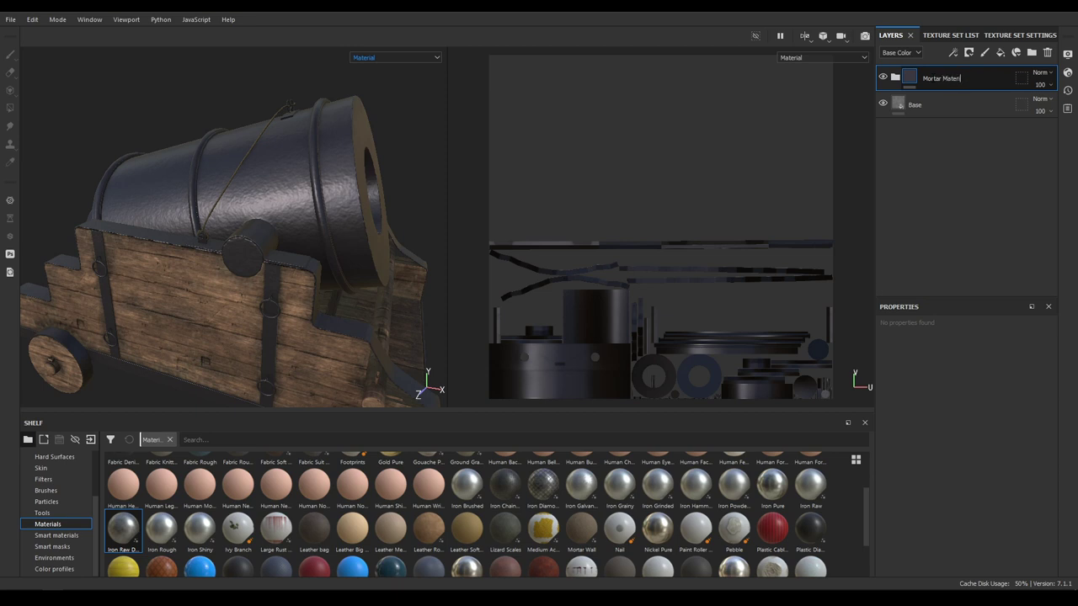
type("al")
key("Return")
Move the Base layer above the Mortar Material folder and give it a black mask
left_click(1010, 108)
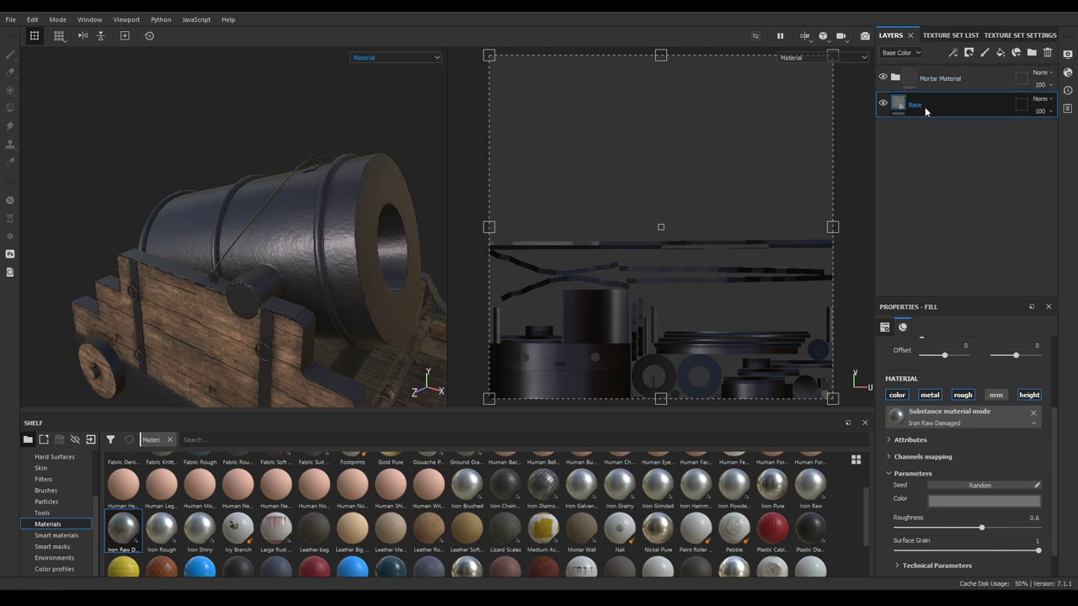
left_click_drag(926, 109, 937, 74)
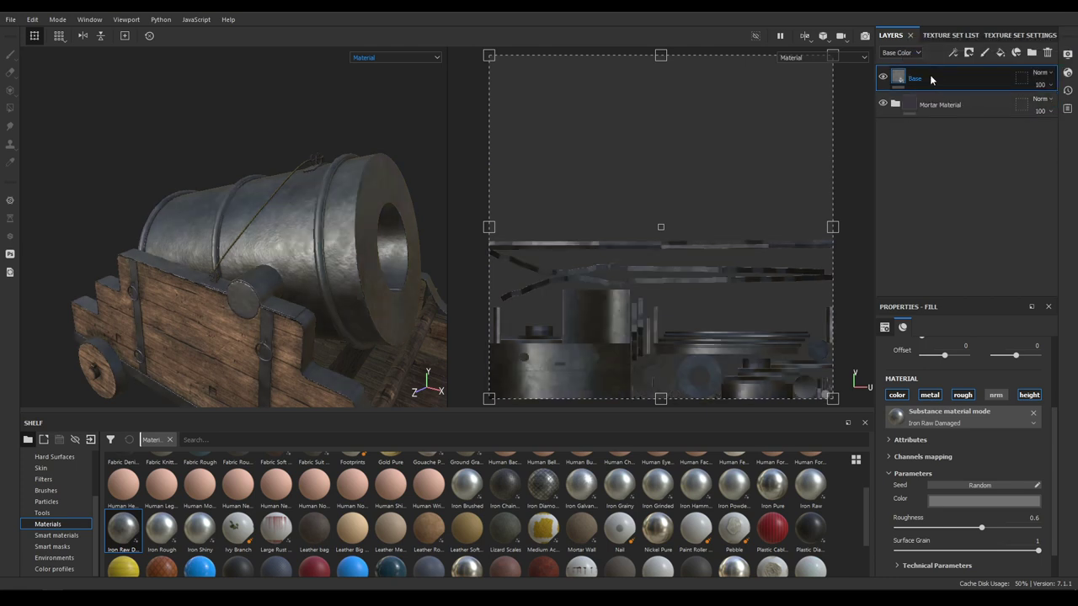
right_click(935, 77)
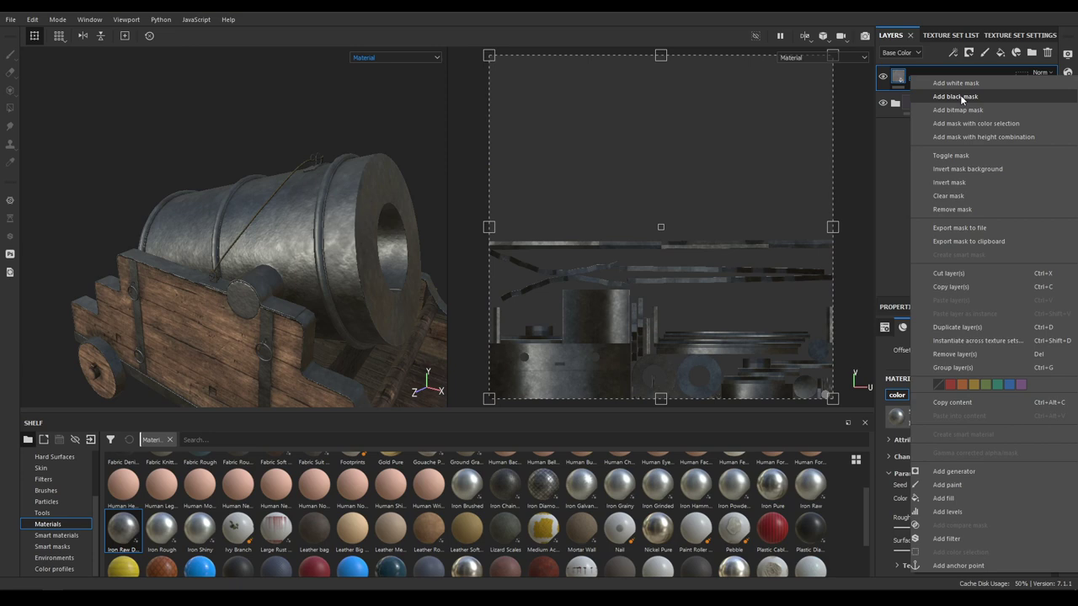
left_click(960, 94)
Add a generator to the Base layer's mask and choose Metal Edge Wear for it
right_click(946, 79)
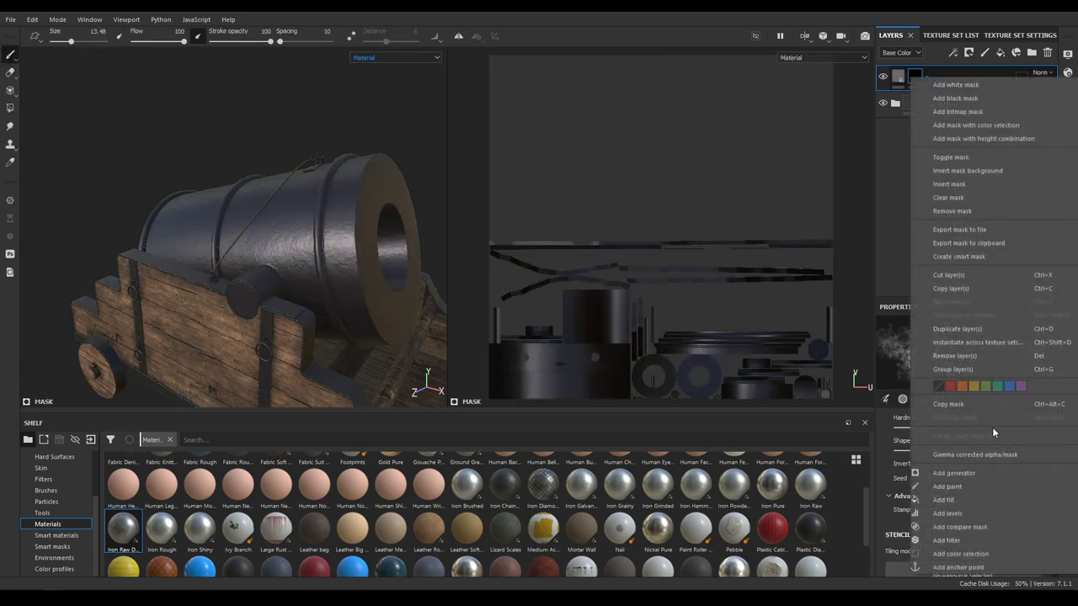
left_click(969, 473)
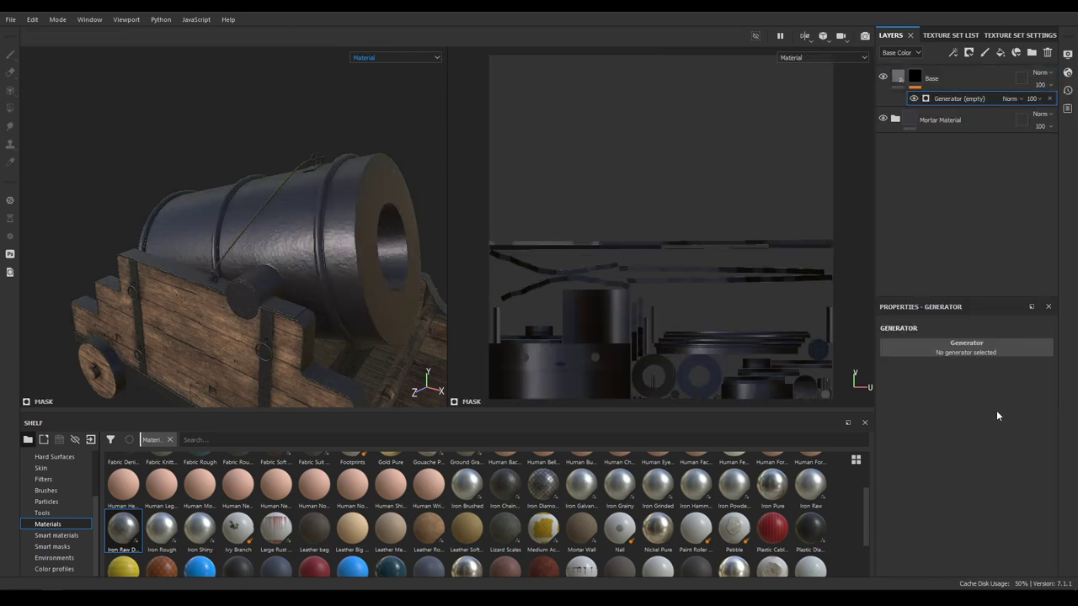
left_click(994, 347)
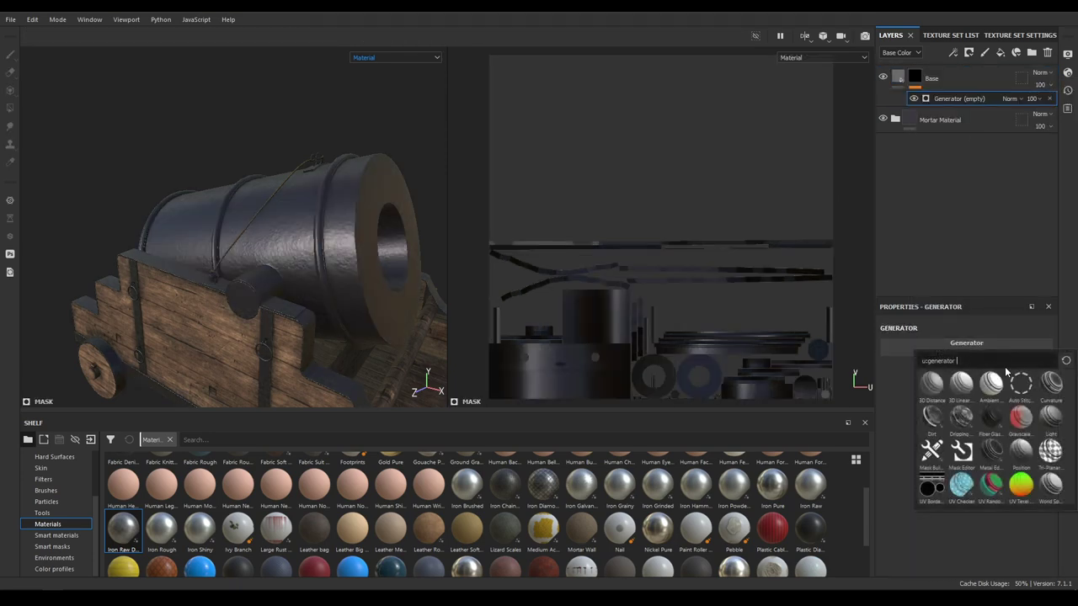
left_click(992, 453)
Try the edge wear at Wear Contrast 1, comparing it with Use Triplanar on and off
left_click_drag(357, 284, 362, 313, "alt")
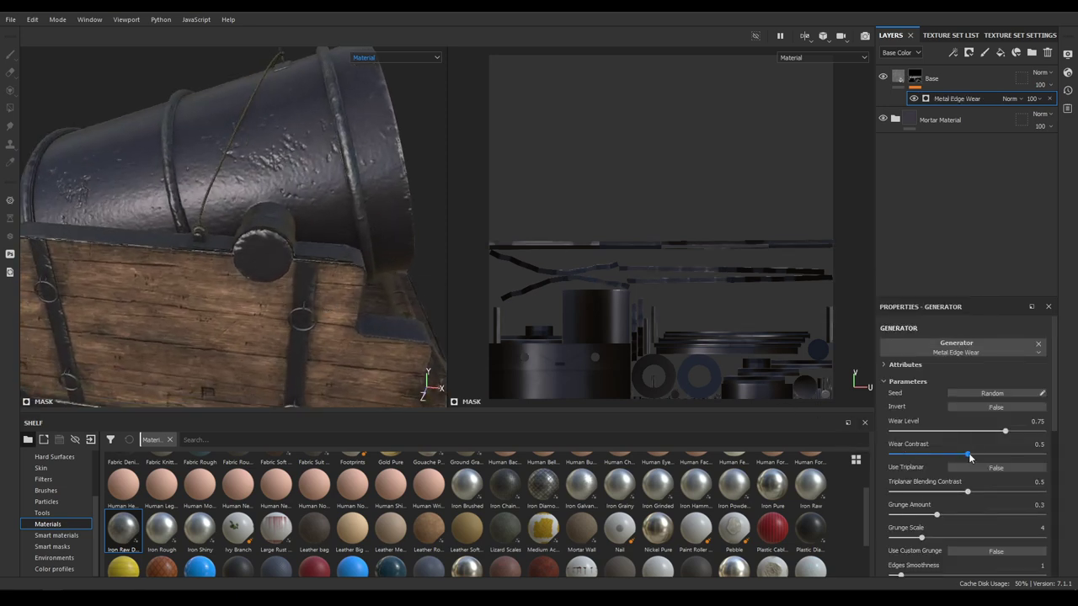
left_click_drag(969, 453, 1045, 454)
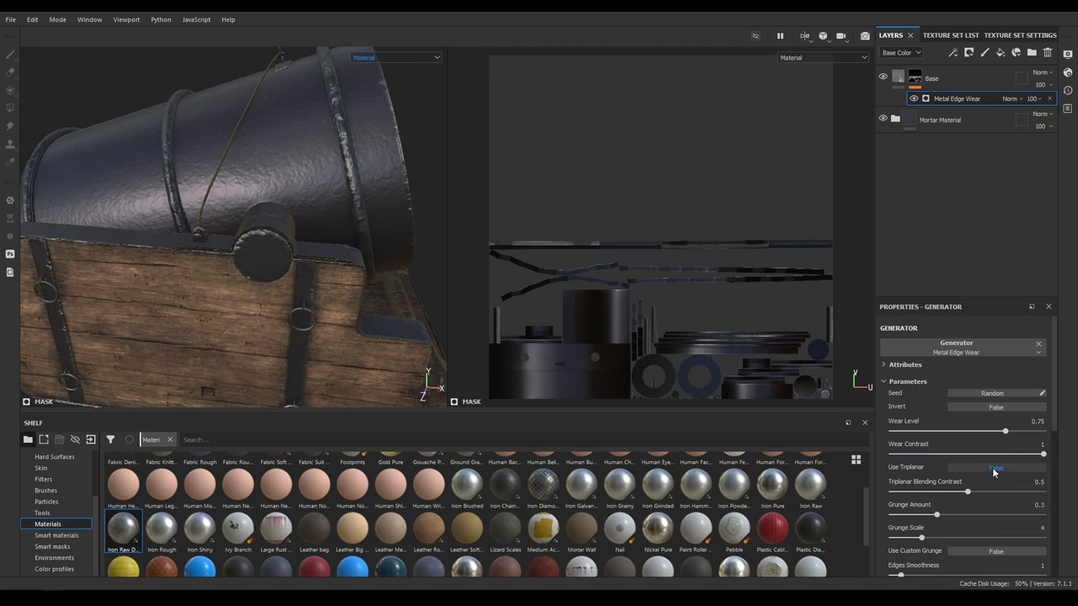
left_click(994, 469)
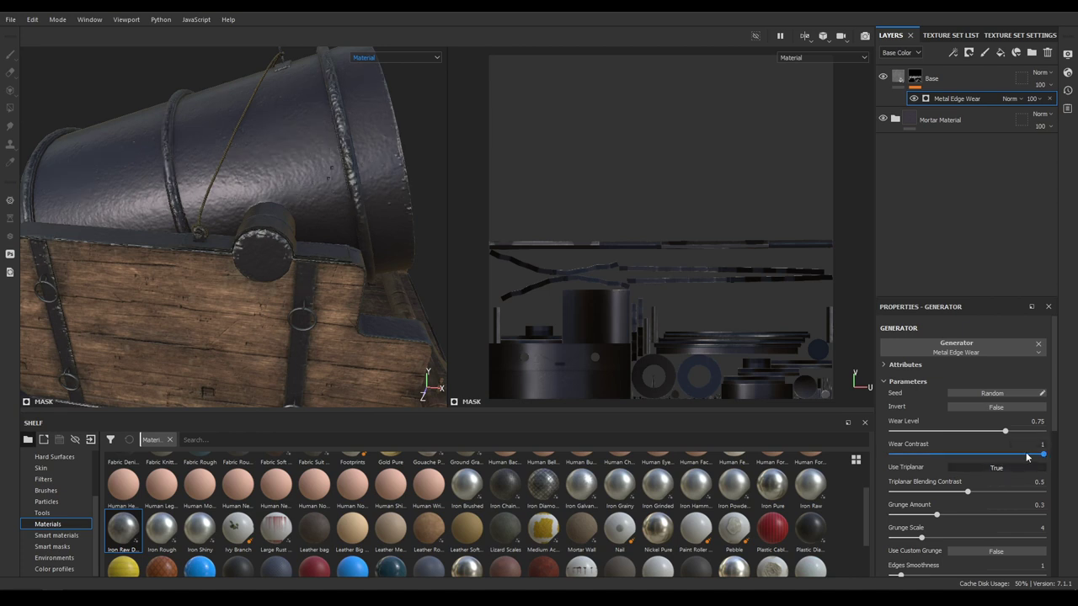
left_click_drag(1027, 457, 1076, 459)
left_click(996, 468)
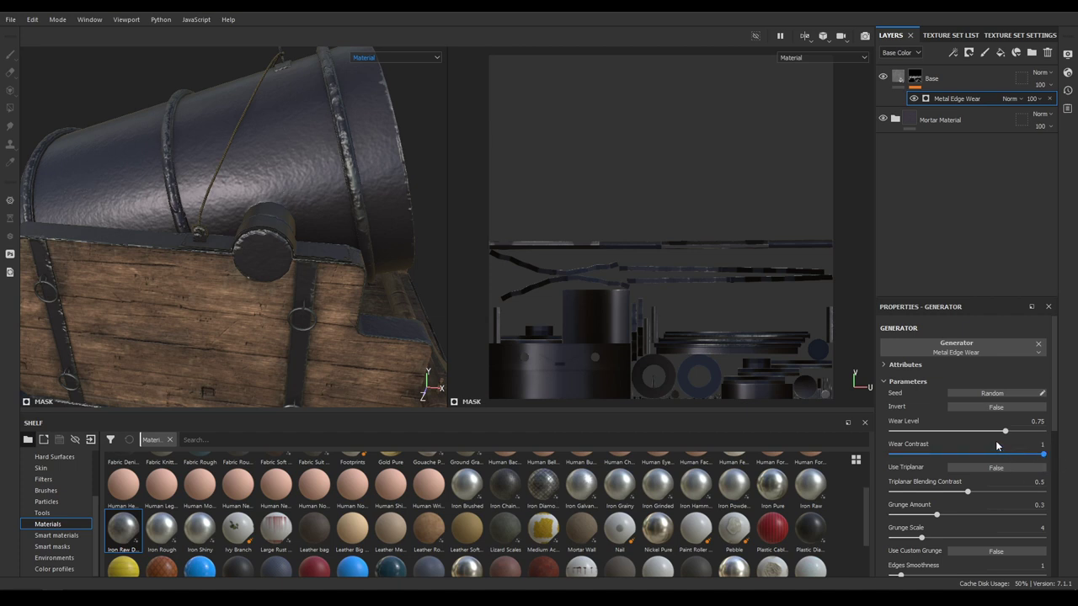
Set the generator's Wear Level to 0.84 and Wear Contrast to 0.75, then enable Use Triplanar to compare the wear
mouse_move(1005, 435)
left_mouse_down()
mouse_move(986, 437)
mouse_move(1020, 441)
mouse_move(1016, 455)
mouse_move(985, 457)
mouse_move(1002, 455)
left_mouse_up()
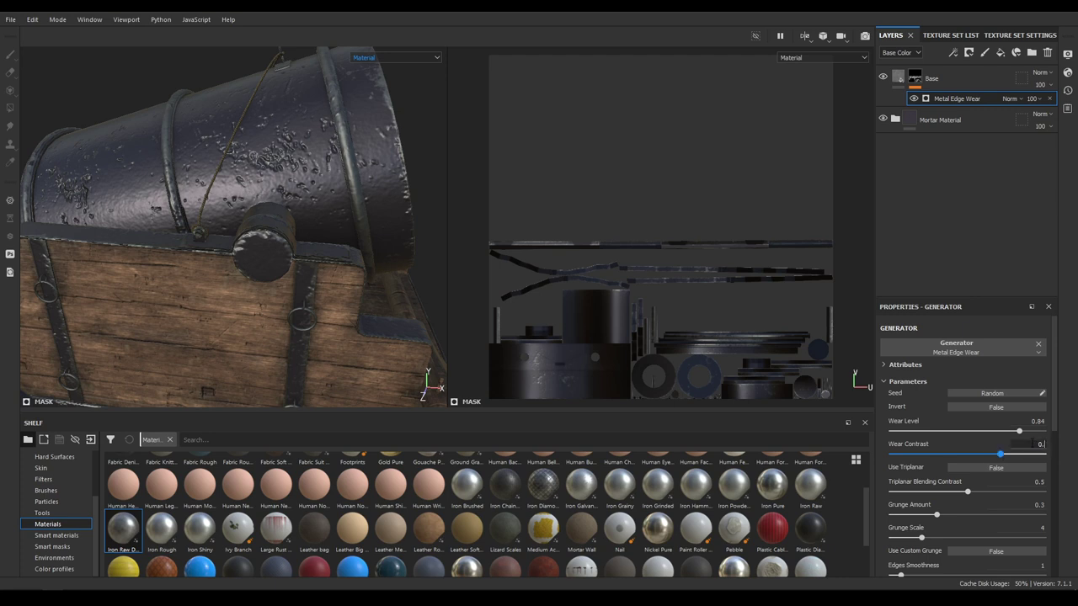
key("Return")
left_click(1007, 469)
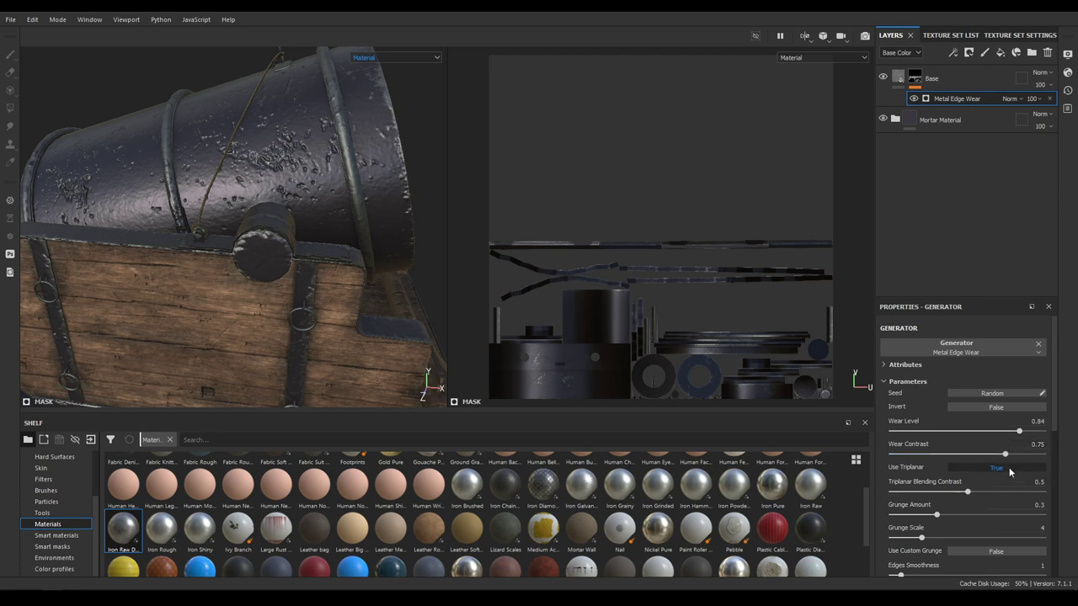
scroll(332, 300, "down", 4)
scroll(332, 300, "up", 3)
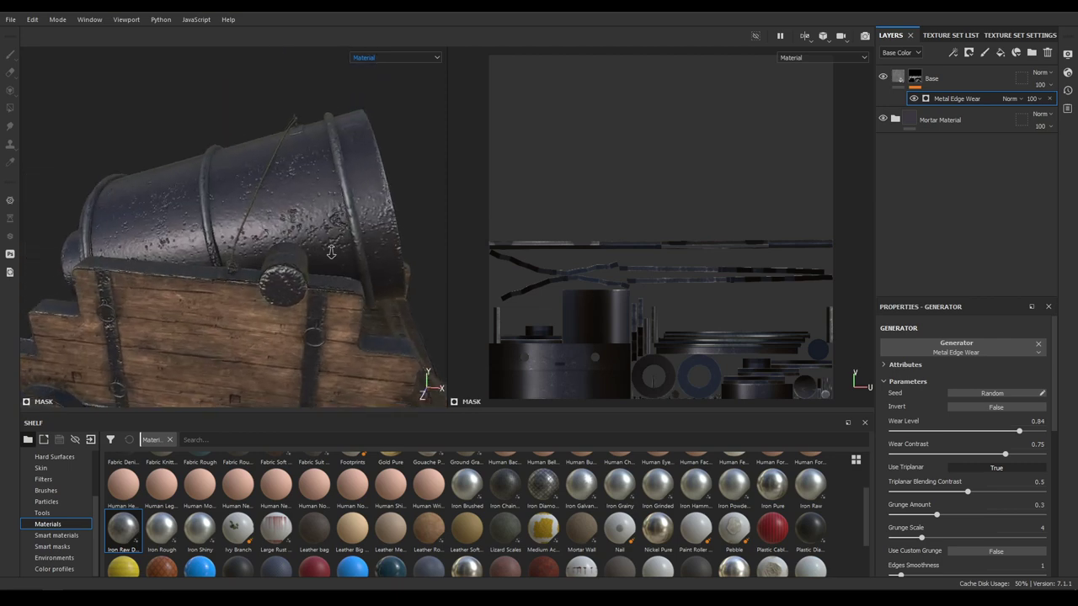
Disable Use Triplanar on the Metal Edge Wear generator and set its Wear Level to 0.8
left_click(991, 469)
left_click_drag(411, 303, 362, 307, "alt")
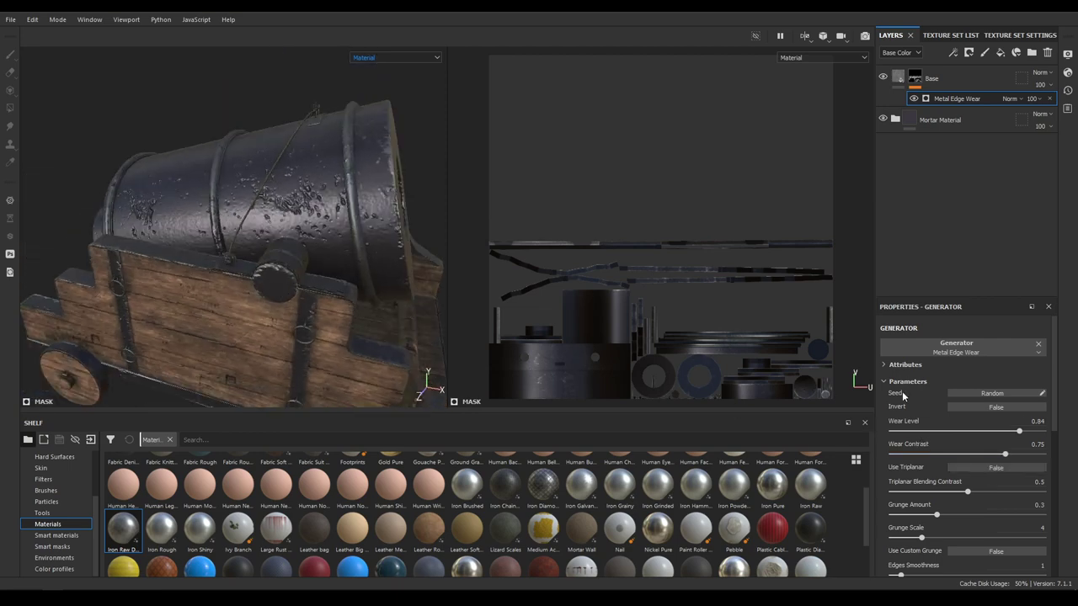
left_click(1032, 421)
key("Return")
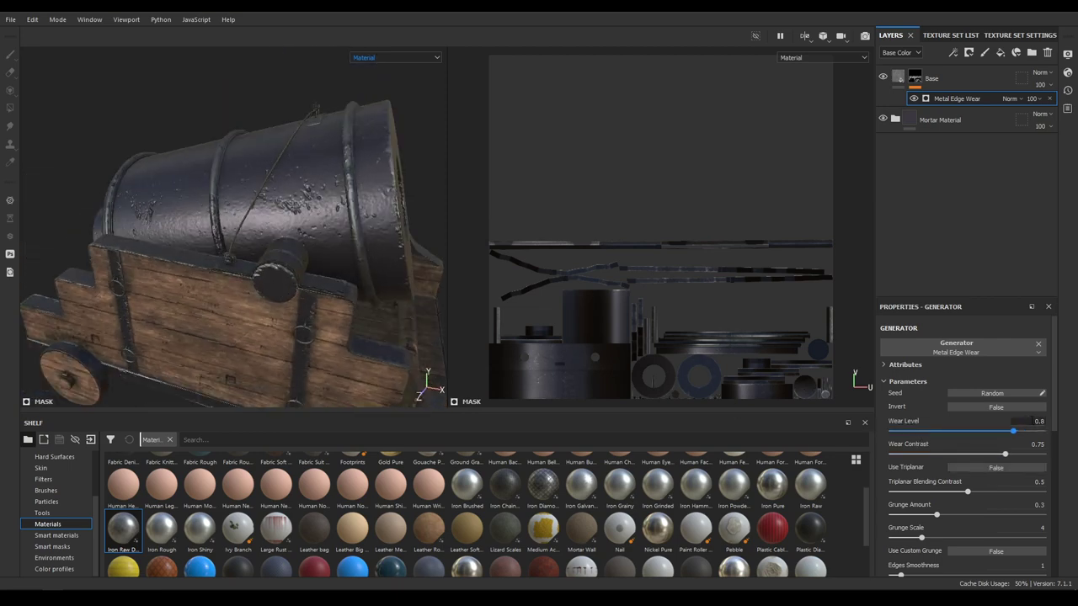
mouse_move(376, 218)
left_mouse_down("alt")
mouse_move(234, 189)
mouse_move(360, 207)
left_mouse_up("alt")
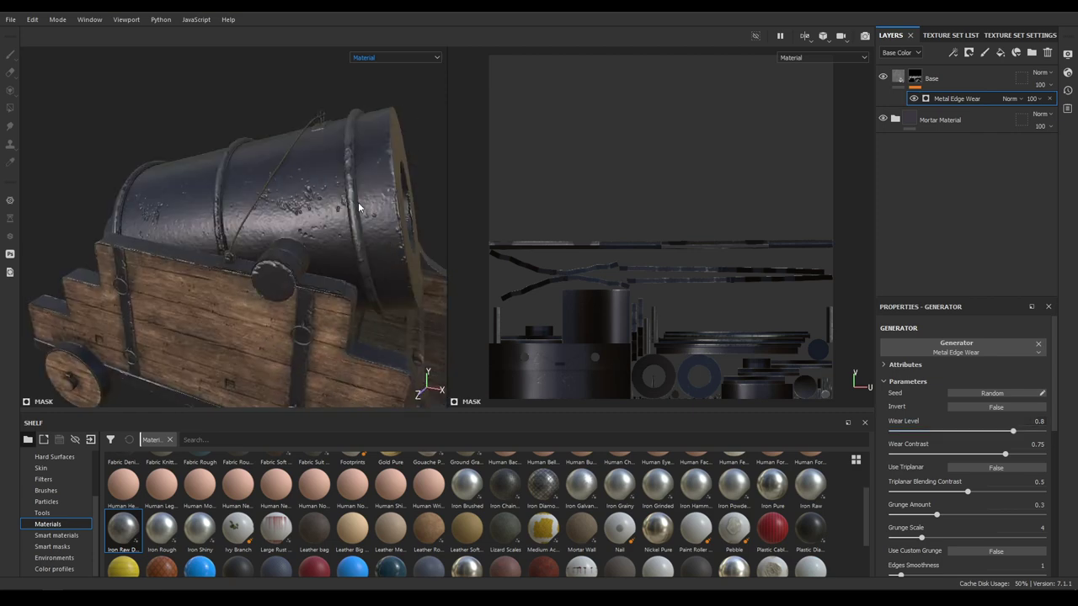
Inspect the worn edges around the cannon and reduce the Metal Edge Wear generator's opacity to 70
scroll(360, 207, "up", 3)
left_click_drag(360, 286, 399, 315, "alt")
middle_click_drag(253, 287, 363, 186, "alt")
left_click_drag(404, 312, 314, 297, "alt")
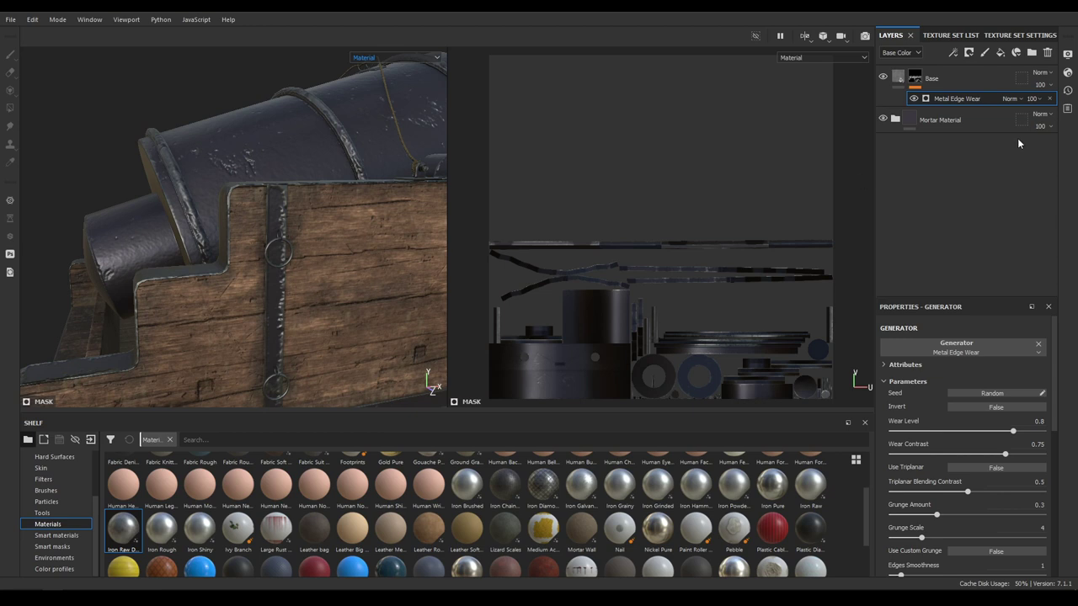
left_click_drag(270, 192, 395, 218, "alt")
middle_click_drag(323, 190, 229, 225, "alt")
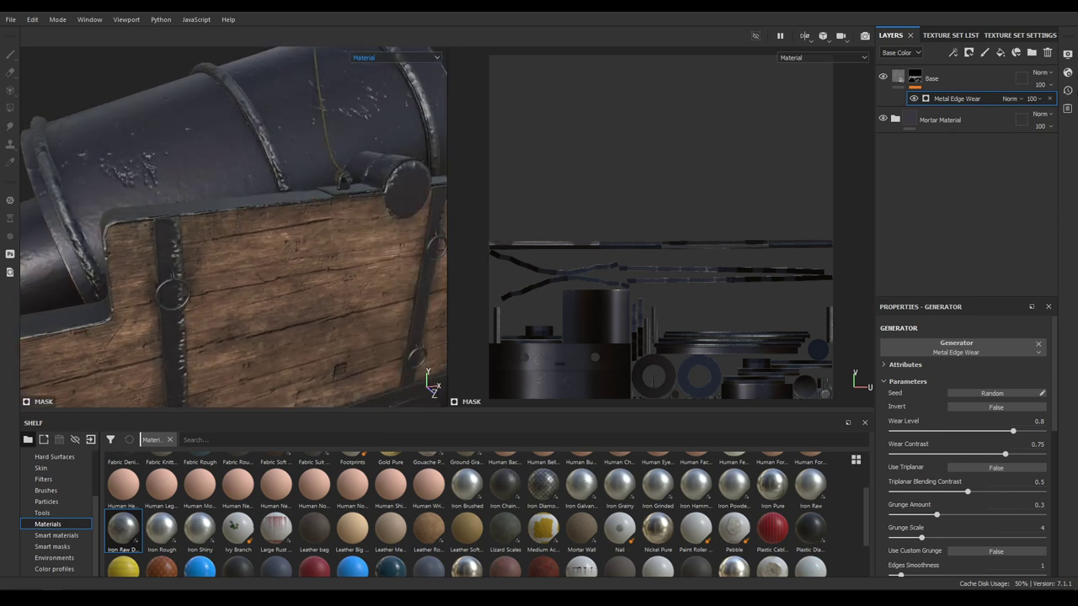
left_click(1035, 102)
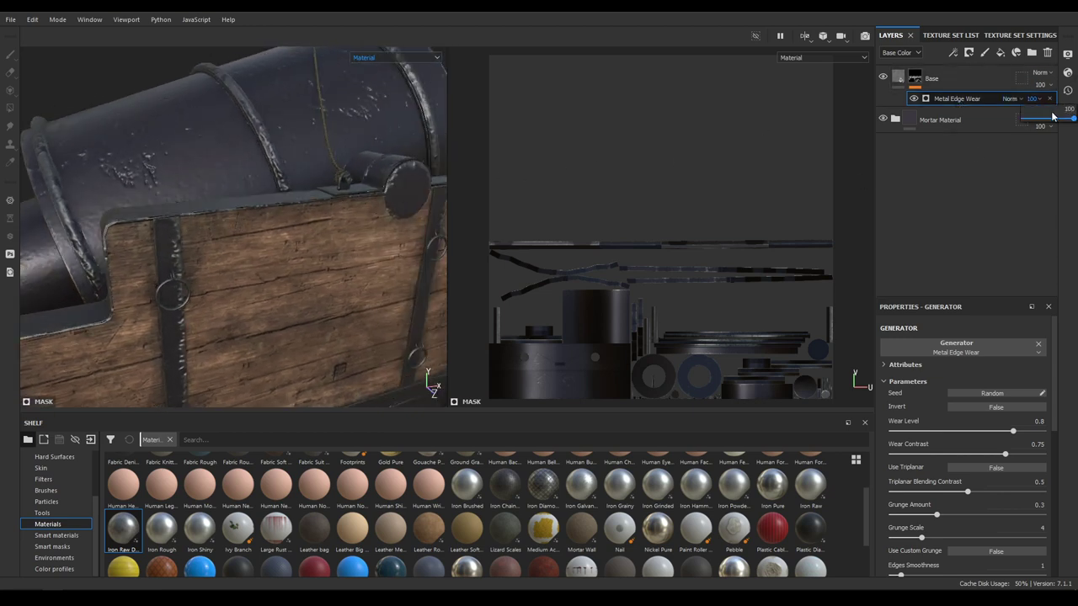
mouse_move(1061, 118)
left_mouse_down()
mouse_move(1043, 125)
mouse_move(1061, 119)
left_mouse_up()
left_click(1033, 102)
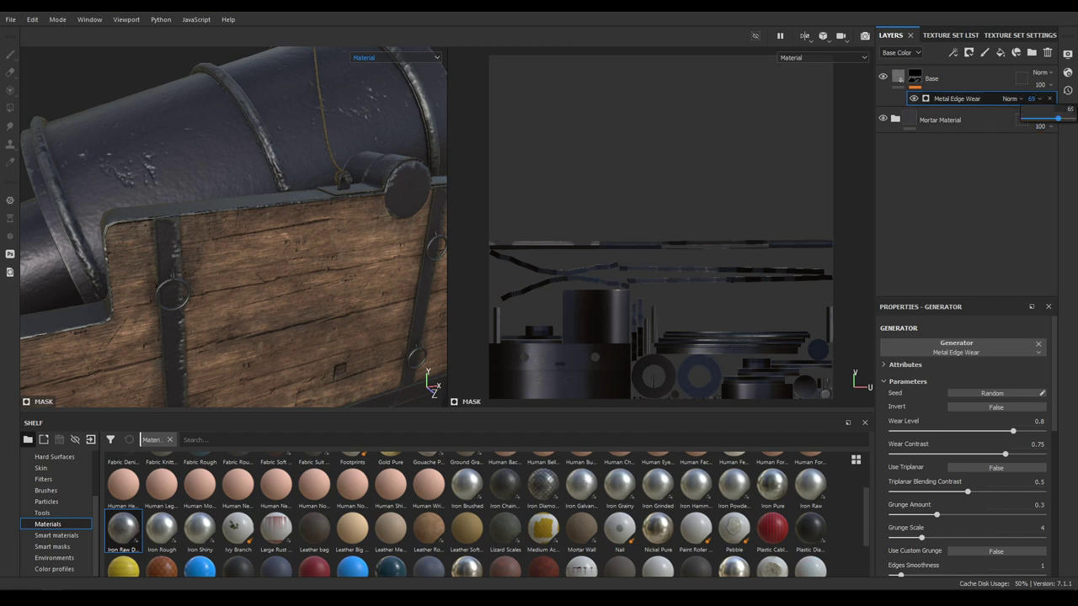
type("70")
key("Return")
right_click_drag(354, 254, 175, 31, "alt")
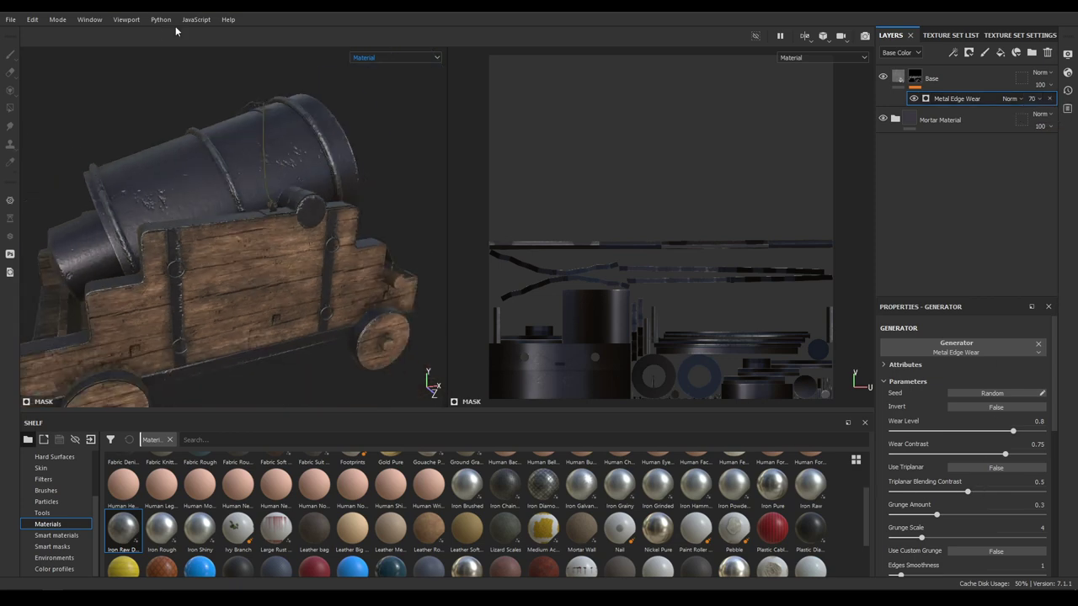
Rename the Base layer above the Mortar Material folder as Edge Wear
left_click_drag(404, 295, 304, 313, "alt")
right_click_drag(304, 314, 405, 345, "alt")
middle_click_drag(406, 345, 339, 339, "alt")
right_click_drag(340, 338, 225, 186, "alt")
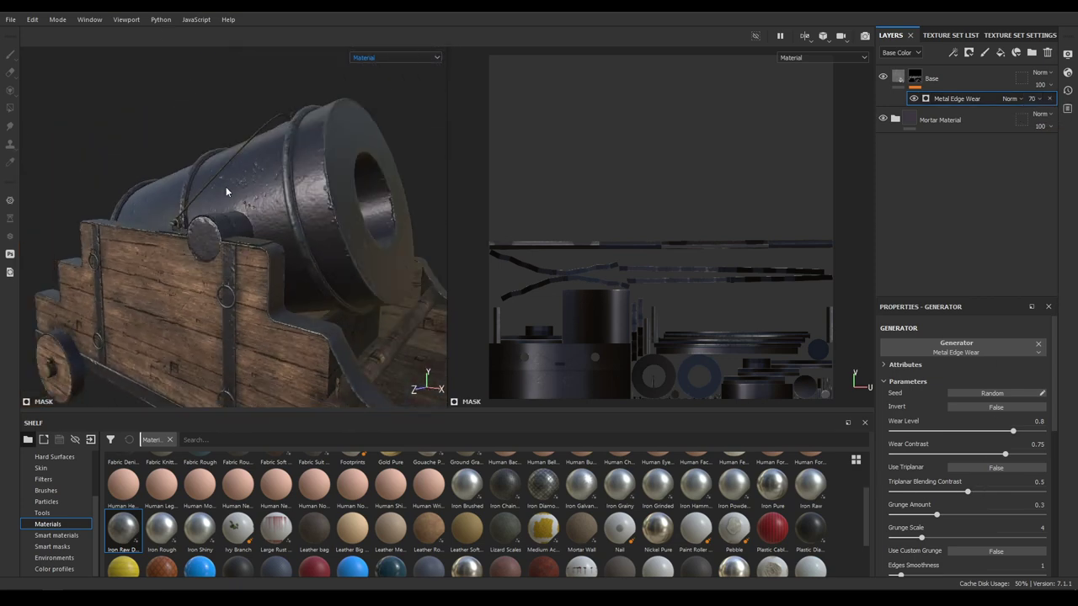
left_click_drag(226, 186, 282, 252, "alt")
right_click_drag(282, 252, 281, 192, "alt")
double_click(932, 79)
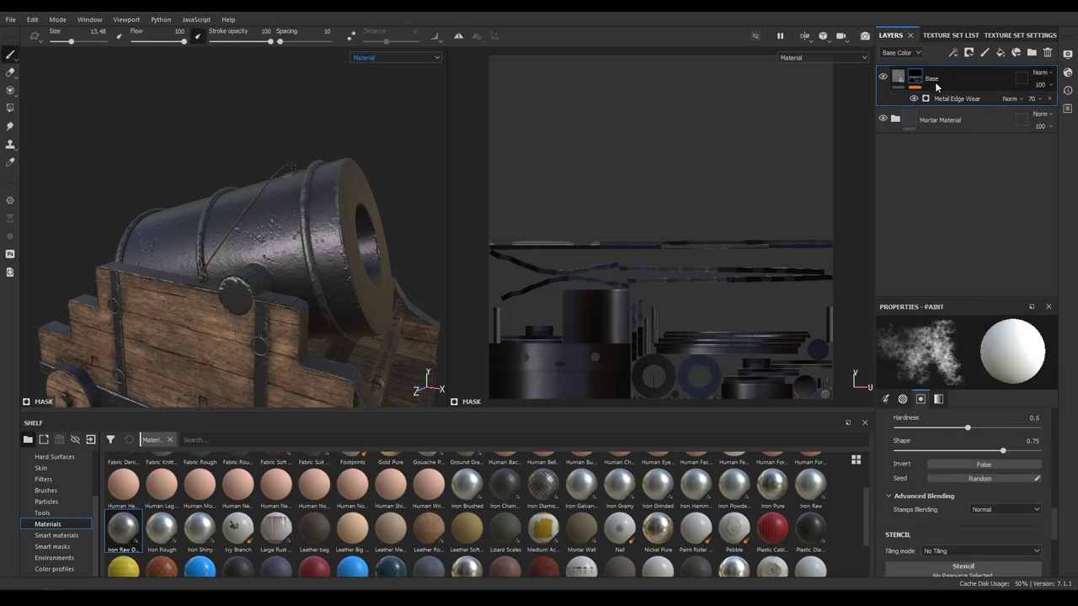
type("Metal E")
type("dge Wear")
key("Return")
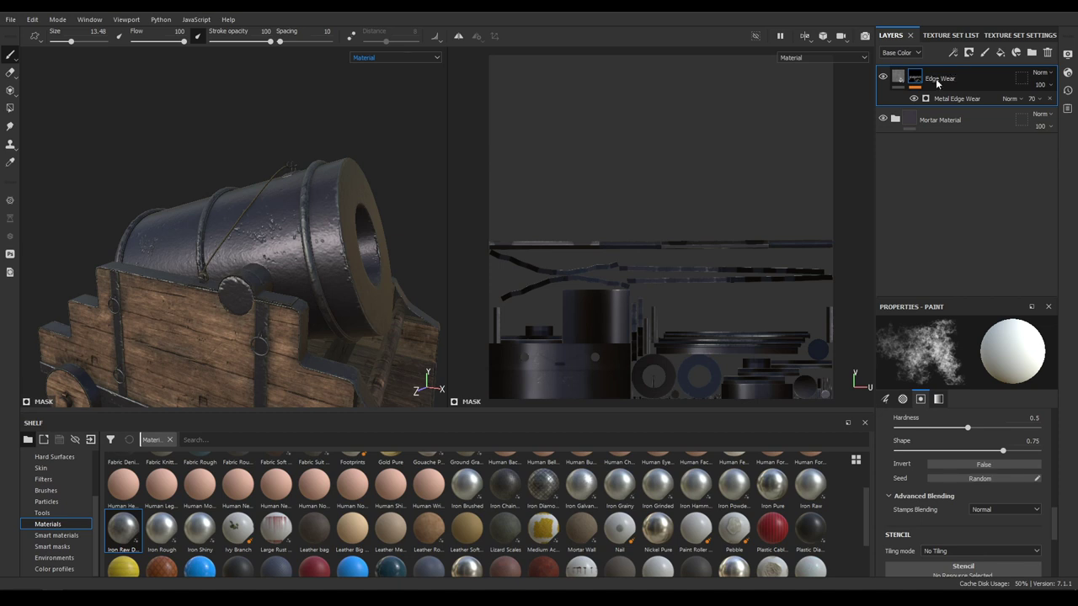
Add a fill layer above Edge Wear with only the color and rough channels active and set its Roughness to 1
left_click(998, 52)
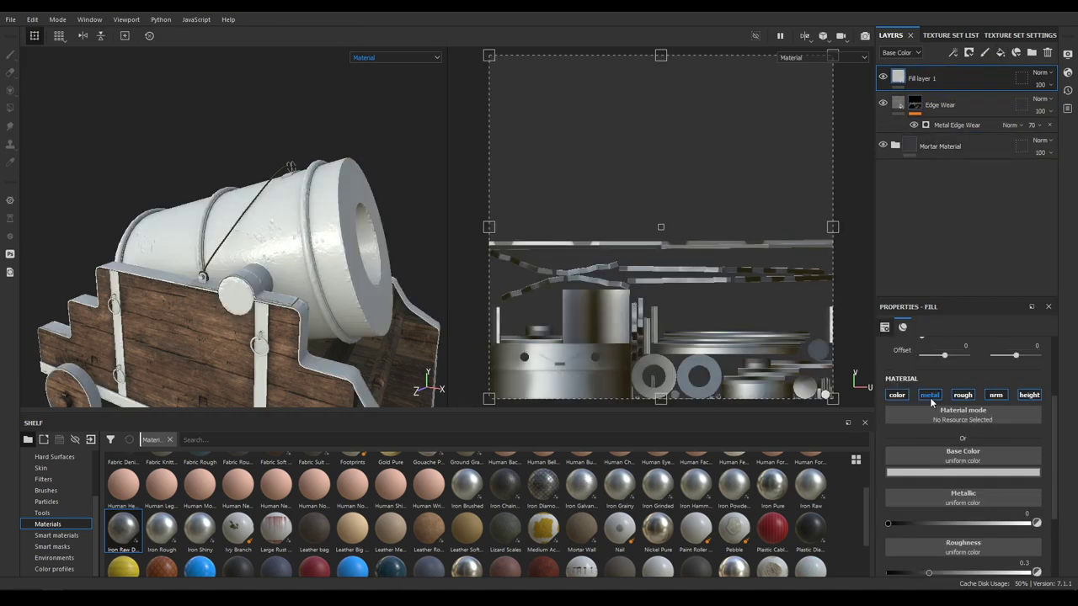
left_click(929, 395)
left_click(996, 395)
left_click(1029, 395)
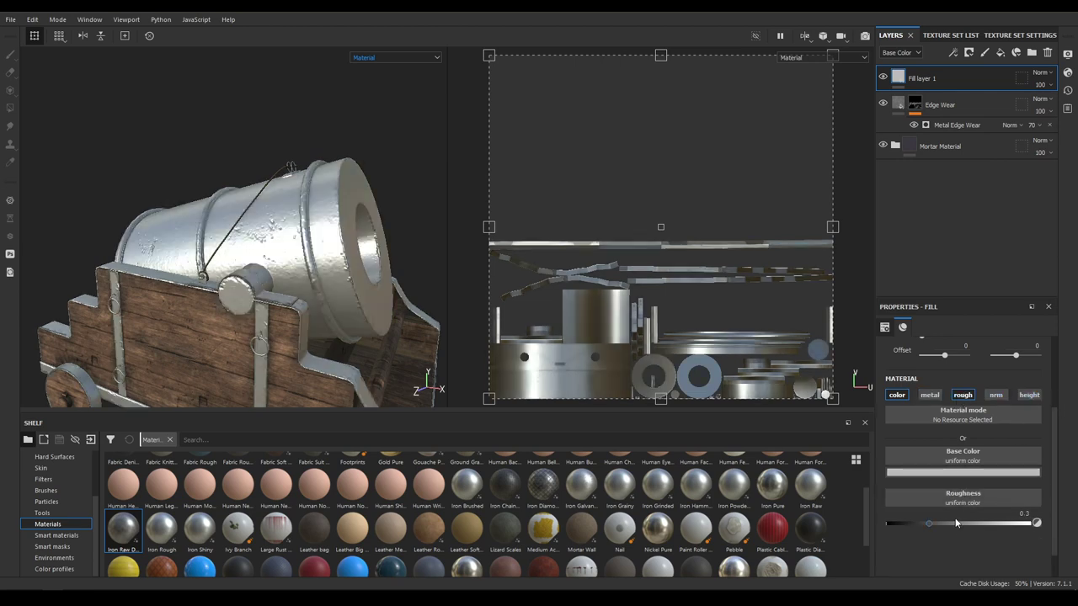
left_click_drag(961, 524, 1029, 523)
Set the new fill layer's base color to a muted yellowish tan, about b1a17b
left_click(1018, 473)
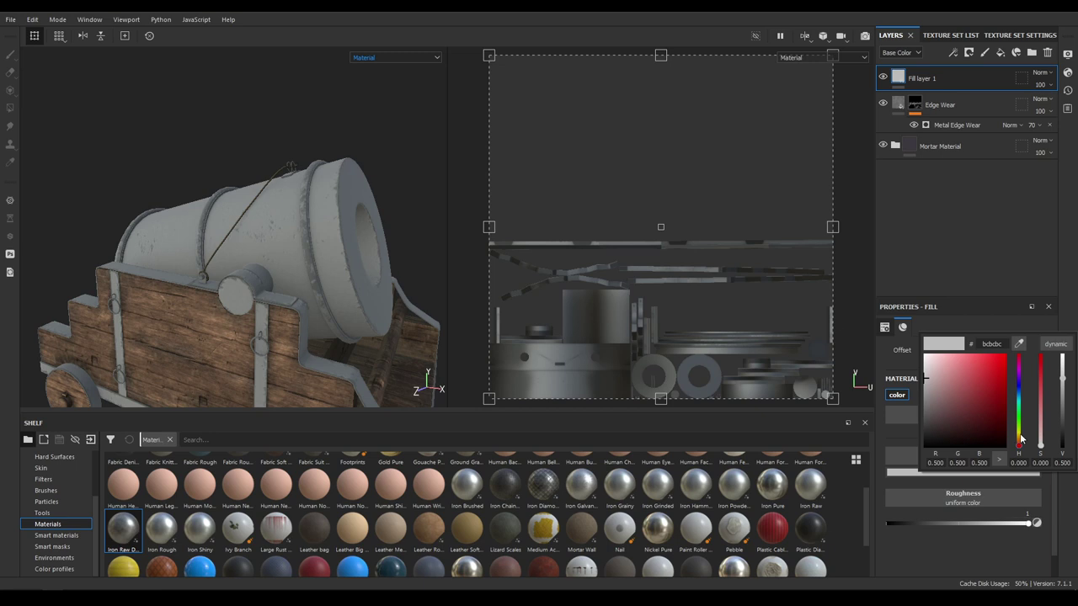
left_click_drag(1021, 438, 1020, 437)
left_click(944, 378)
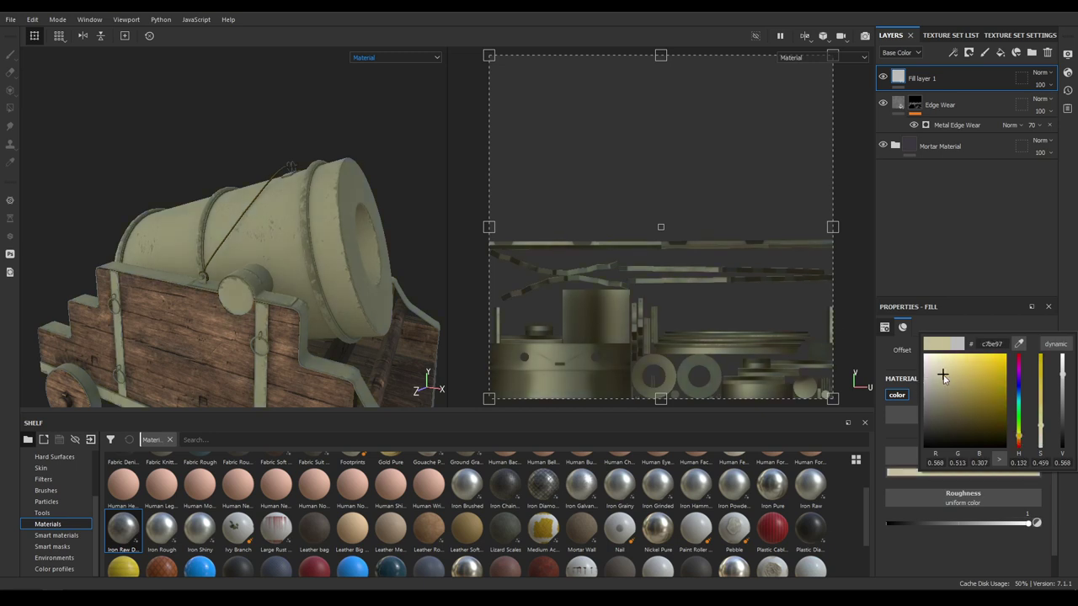
left_click(938, 391)
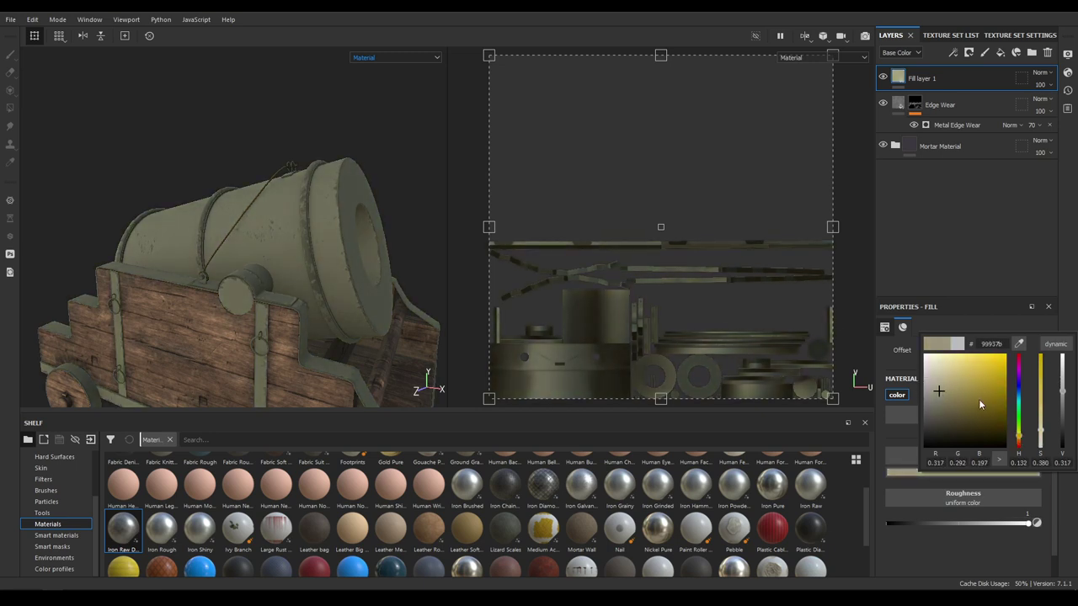
mouse_move(1017, 435)
left_mouse_down()
mouse_move(1042, 424)
mouse_move(1018, 442)
left_mouse_up()
left_click(950, 388)
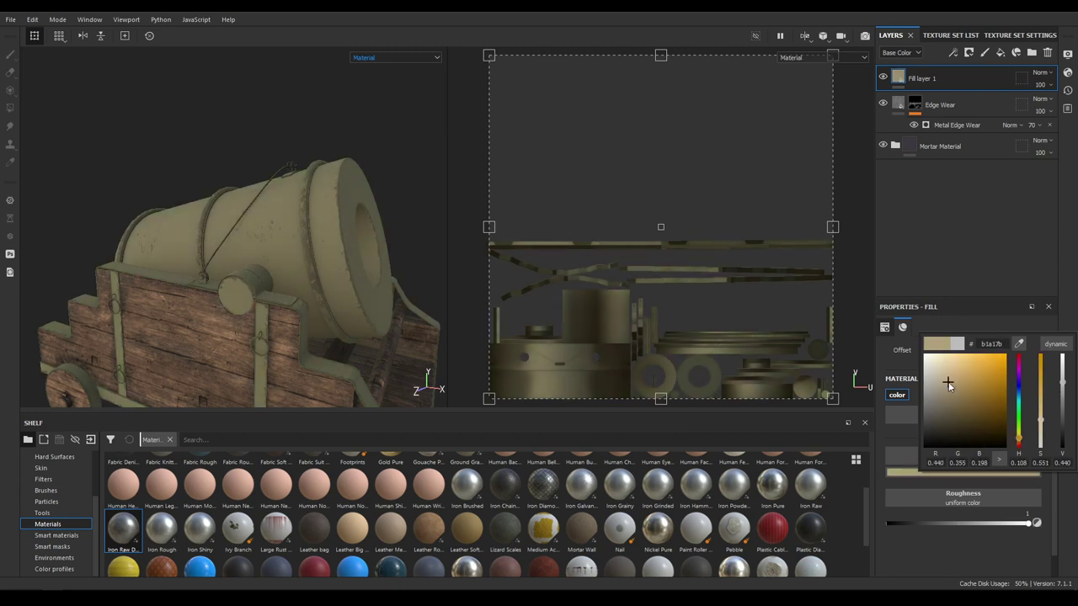
Rename the tan fill layer as Dirt and add a black mask to it
double_click(943, 79)
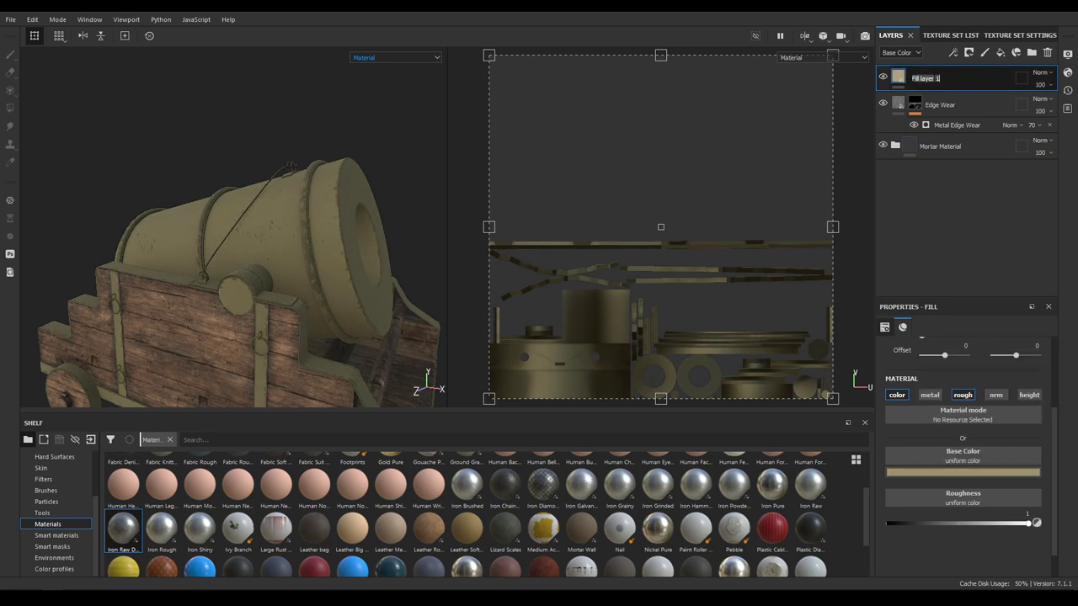
type("Dirt")
right_click(933, 77)
left_click(955, 95)
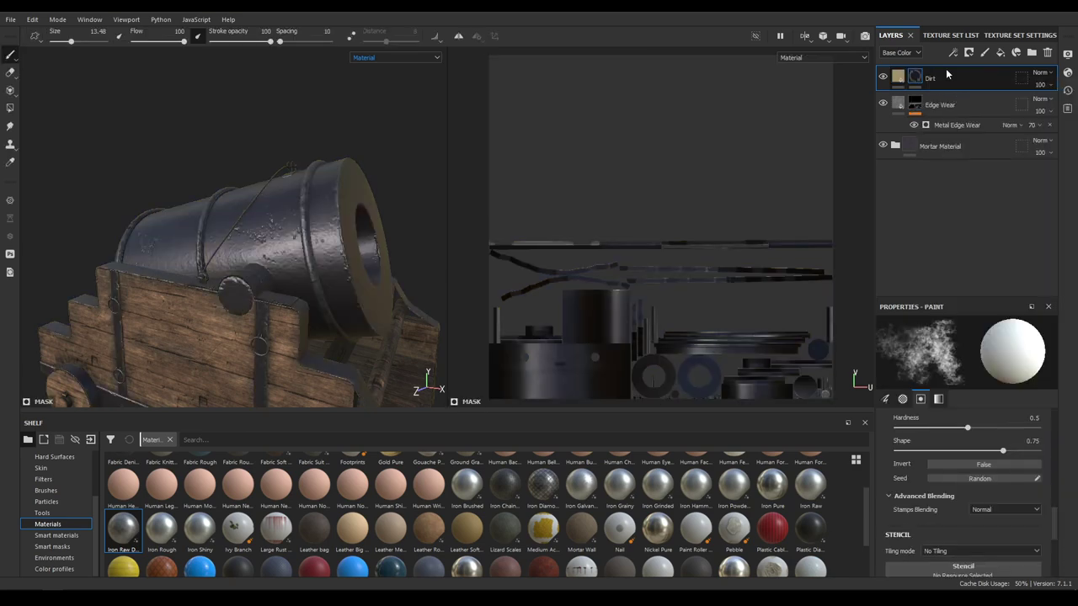
Add a generator to the Dirt layer's mask and assign the Dirt generator
right_click(945, 76)
left_click(966, 458)
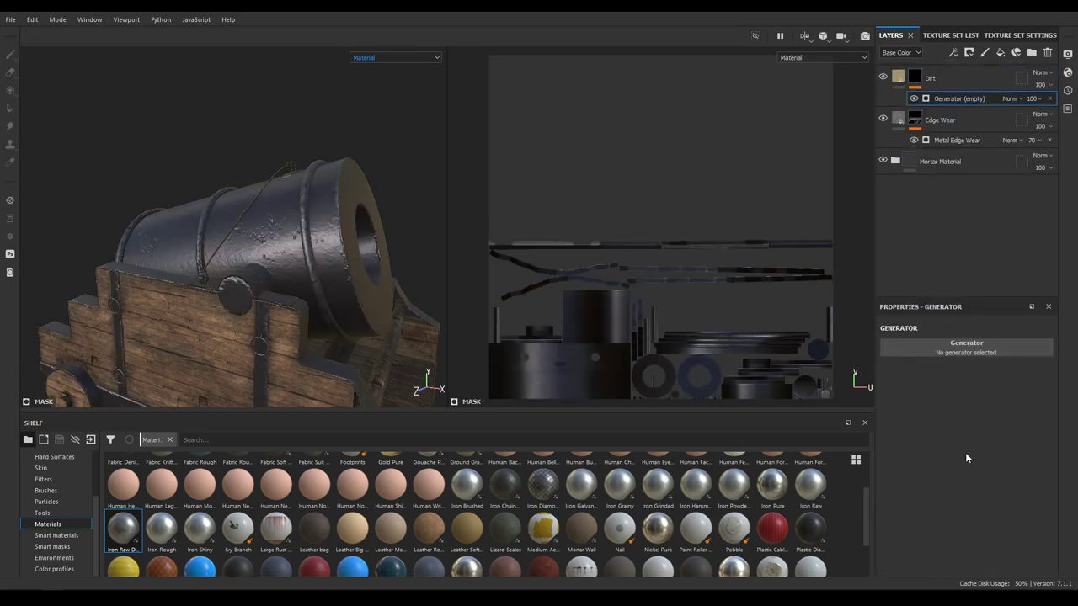
left_click(966, 357)
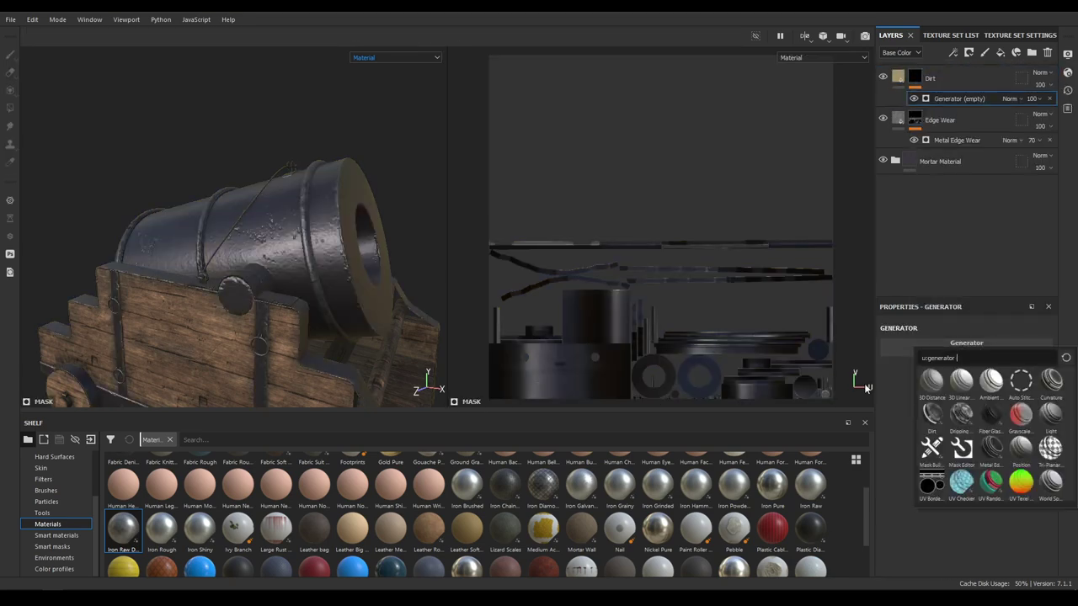
left_click(936, 418)
Enable Use Triplanar on the Dirt generator, with Dirt Contrast at 0.75 and Dirt Level at 0.6
left_click_drag(255, 274, 285, 309, "alt")
right_click_drag(285, 310, 297, 268, "alt")
left_click_drag(297, 267, 305, 270, "alt")
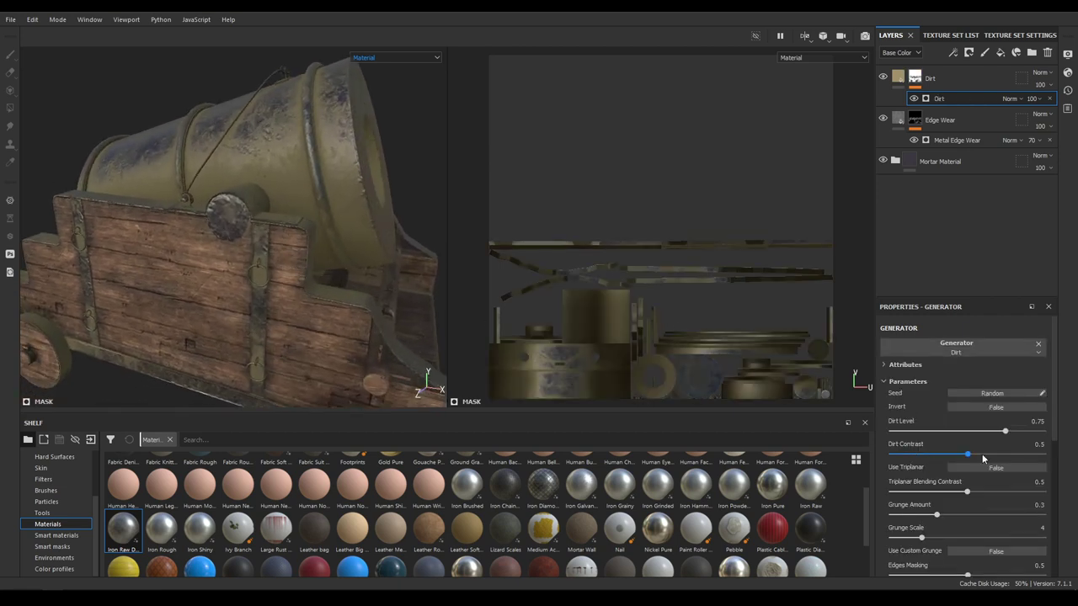
left_click(994, 469)
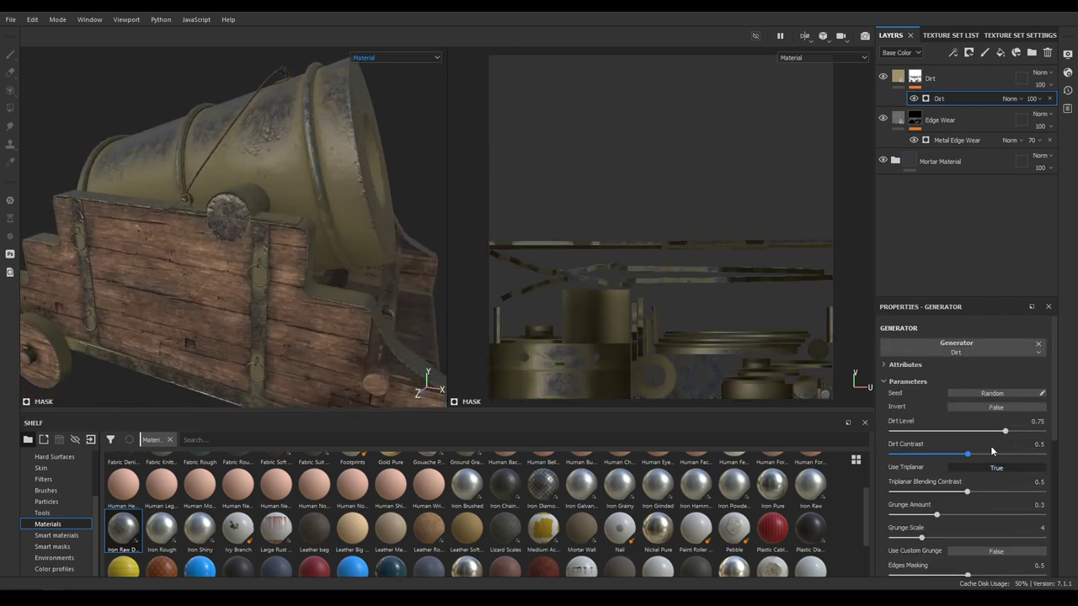
left_click_drag(970, 456, 1003, 455)
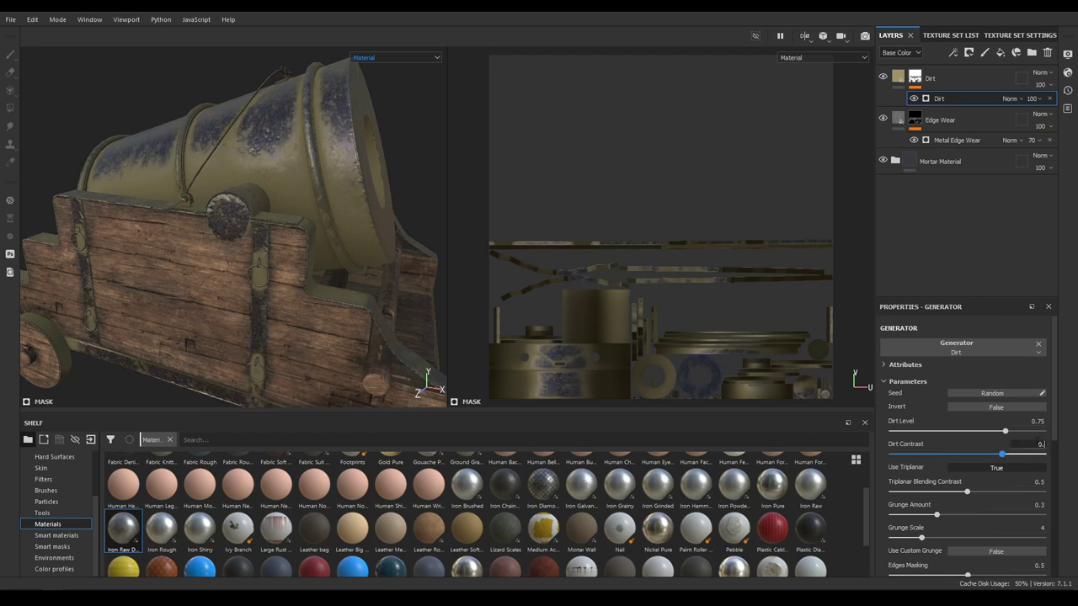
key("Return")
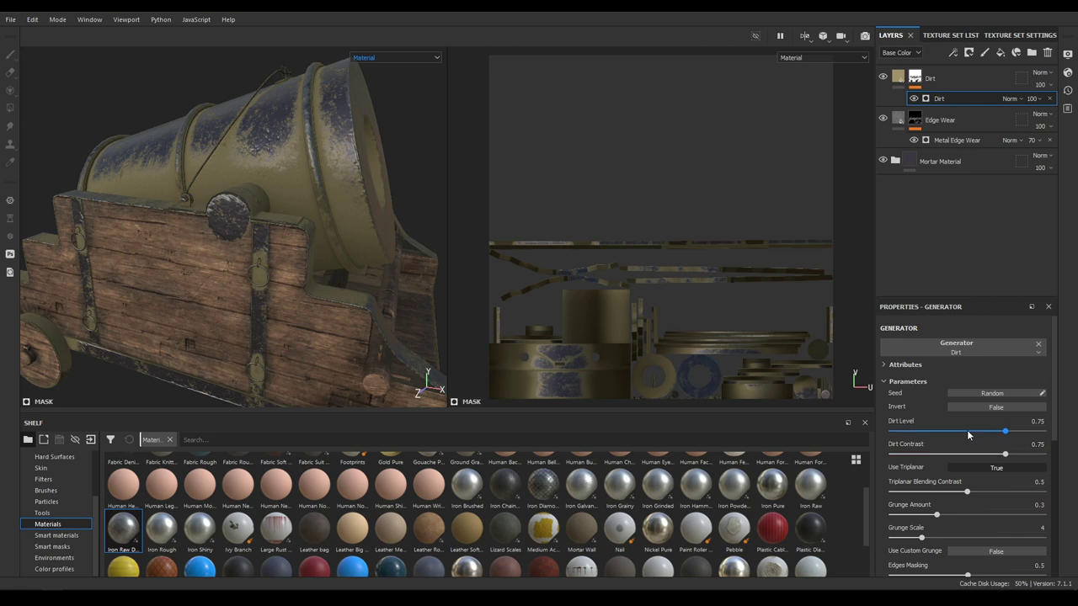
mouse_move(968, 431)
left_mouse_down()
mouse_move(958, 432)
mouse_move(986, 433)
left_mouse_up()
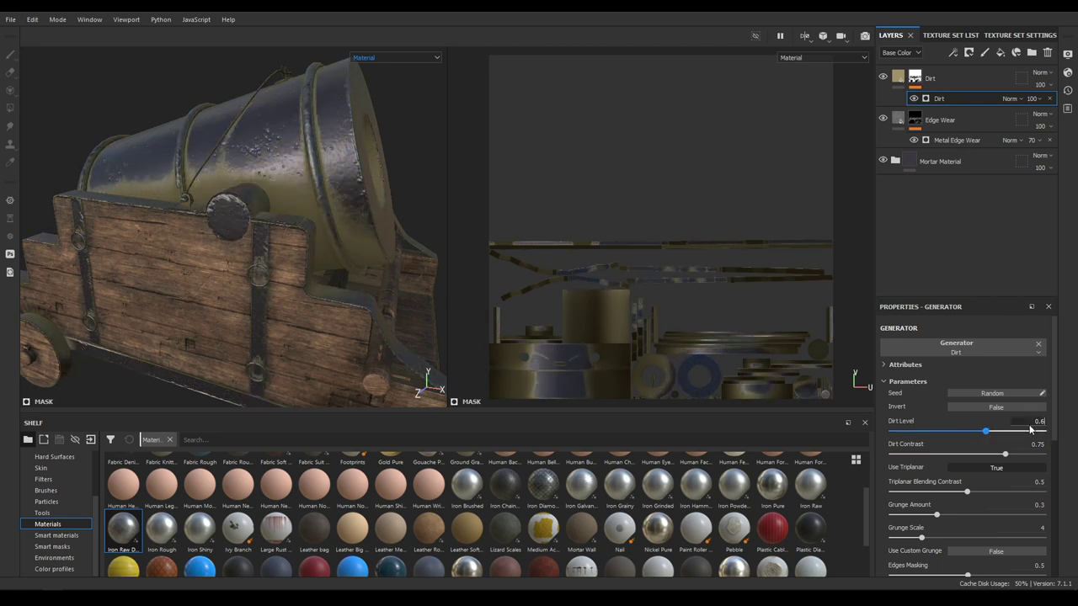
Reduce the Dirt generator's opacity to 20, checking the dirt around the cannon barrel
left_click(1033, 99)
left_click_drag(1060, 123, 1032, 128)
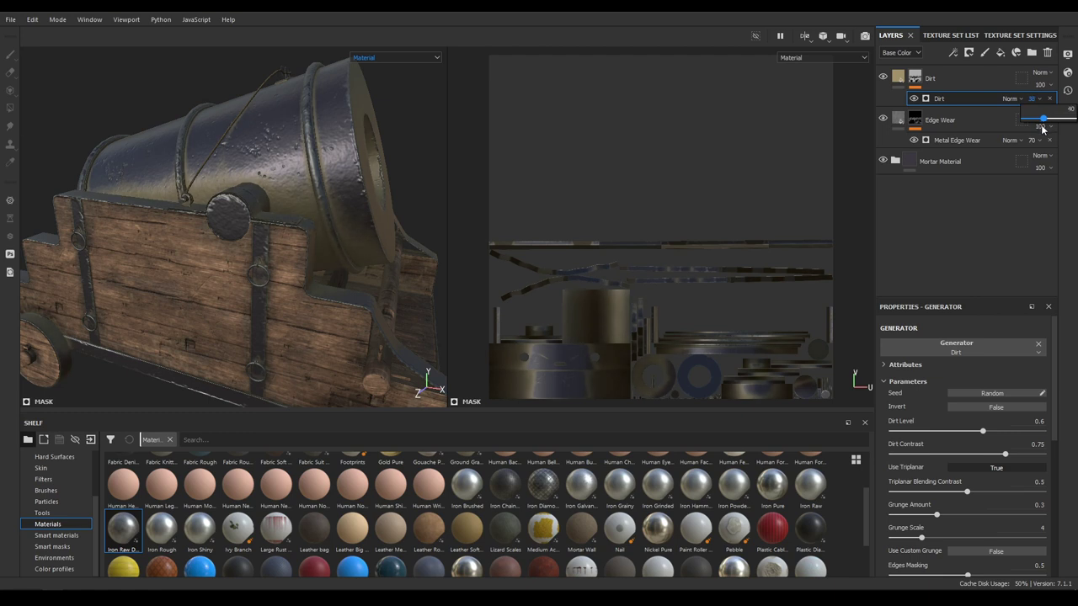
left_click_drag(1043, 127, 1030, 126)
left_click_drag(353, 214, 257, 319, "alt")
left_click(1033, 98)
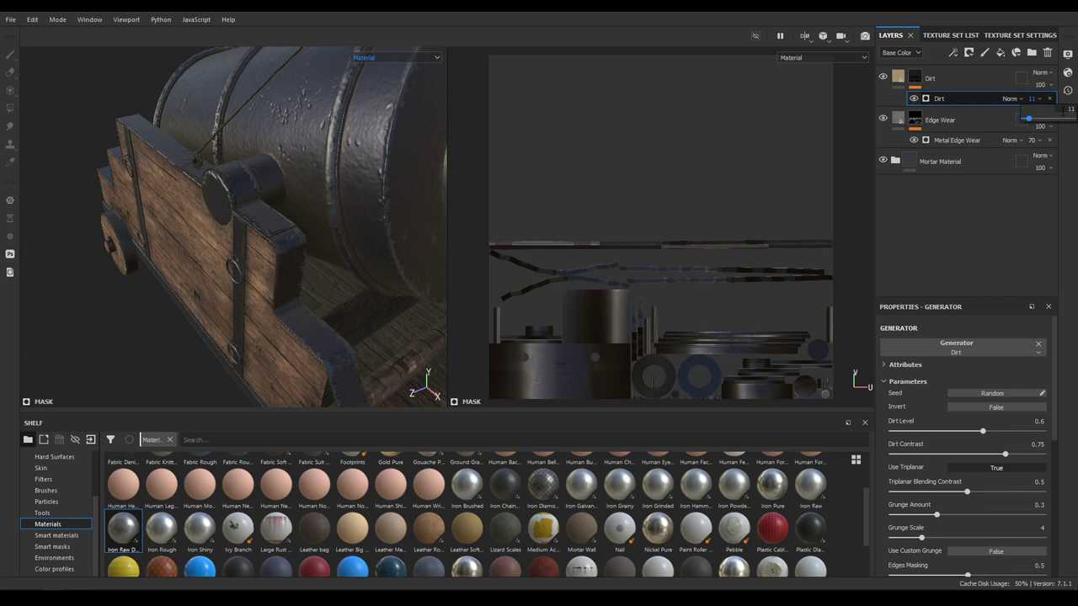
type("20")
key("Return")
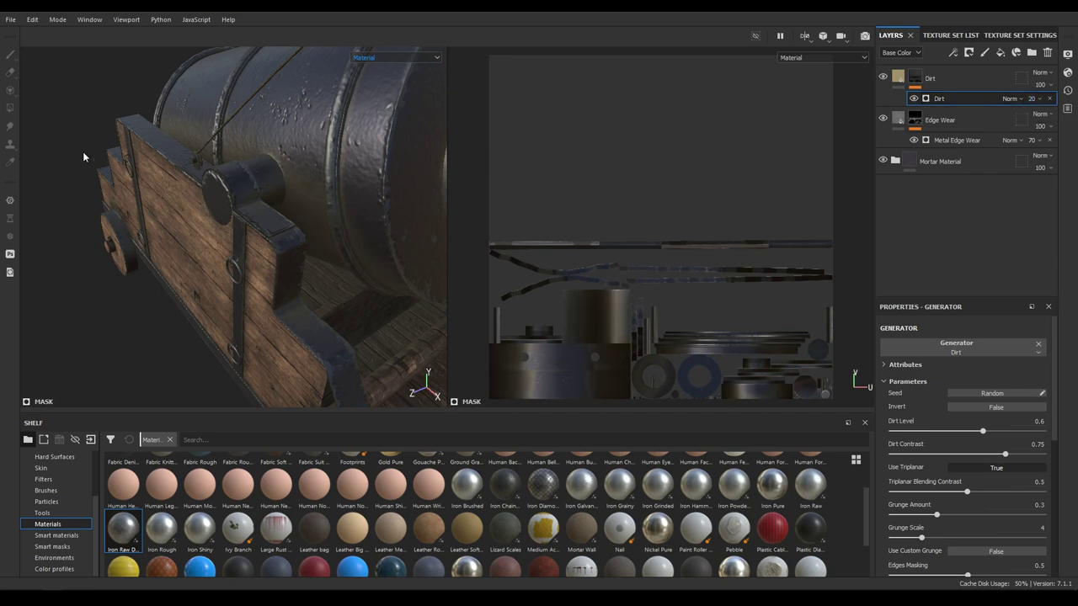
Add a fill effect above the Dirt generator in the mask and assign the Grunge Concrete Dirty texture
left_click_drag(84, 154, 253, 299, "alt")
right_click(959, 98)
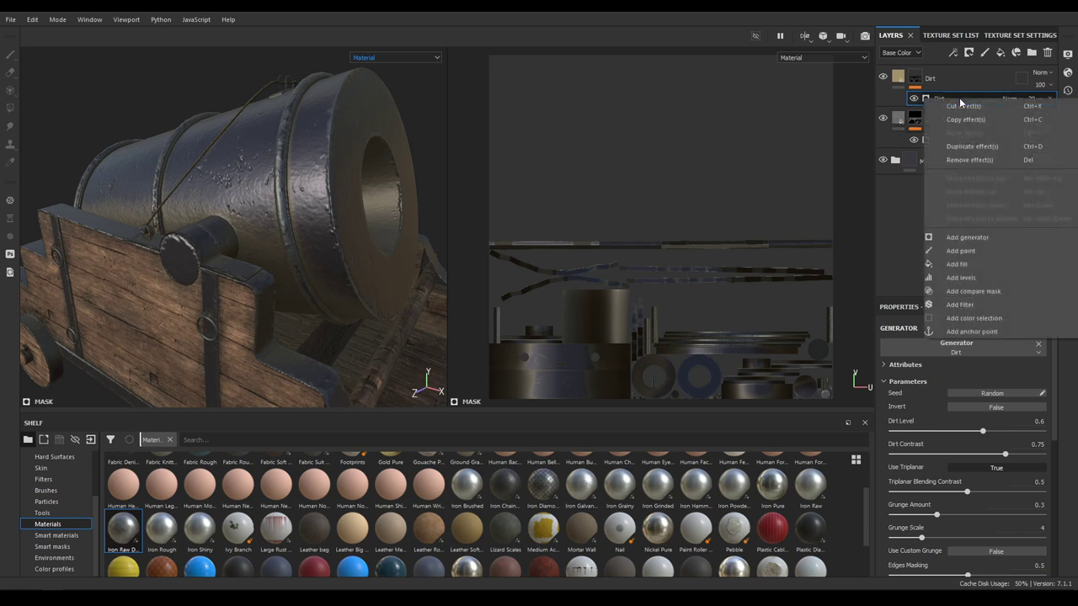
left_click(957, 263)
left_click(992, 393)
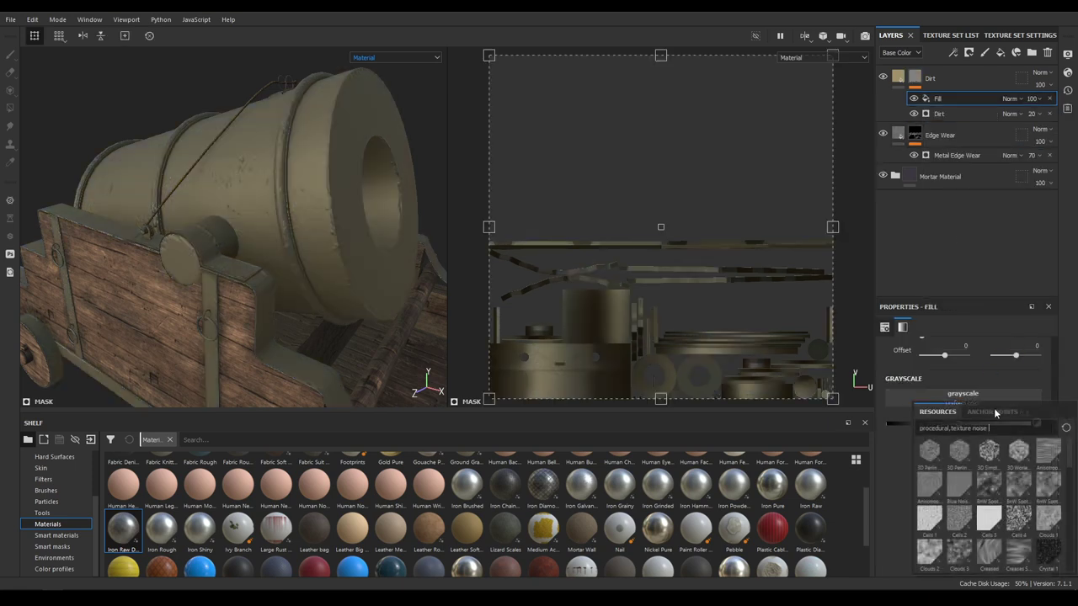
type("dirt")
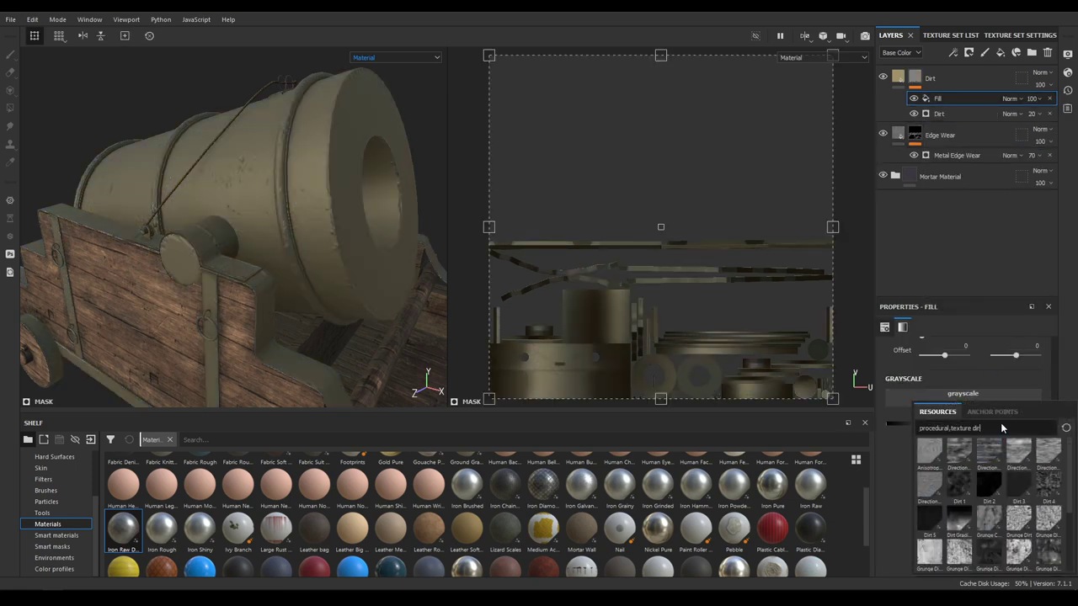
mouse_move(953, 481)
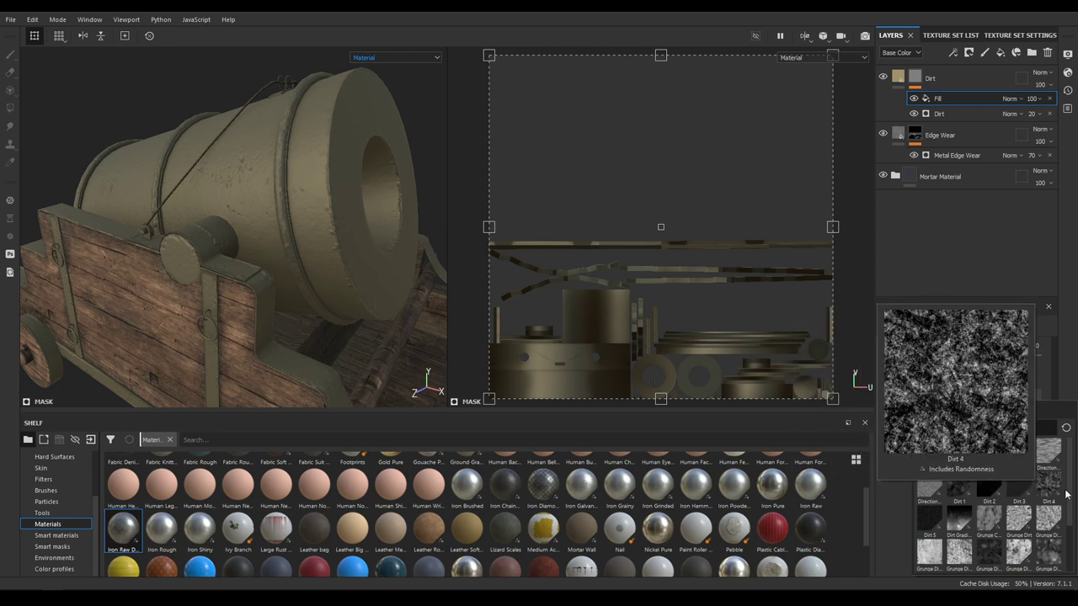
mouse_move(1056, 528)
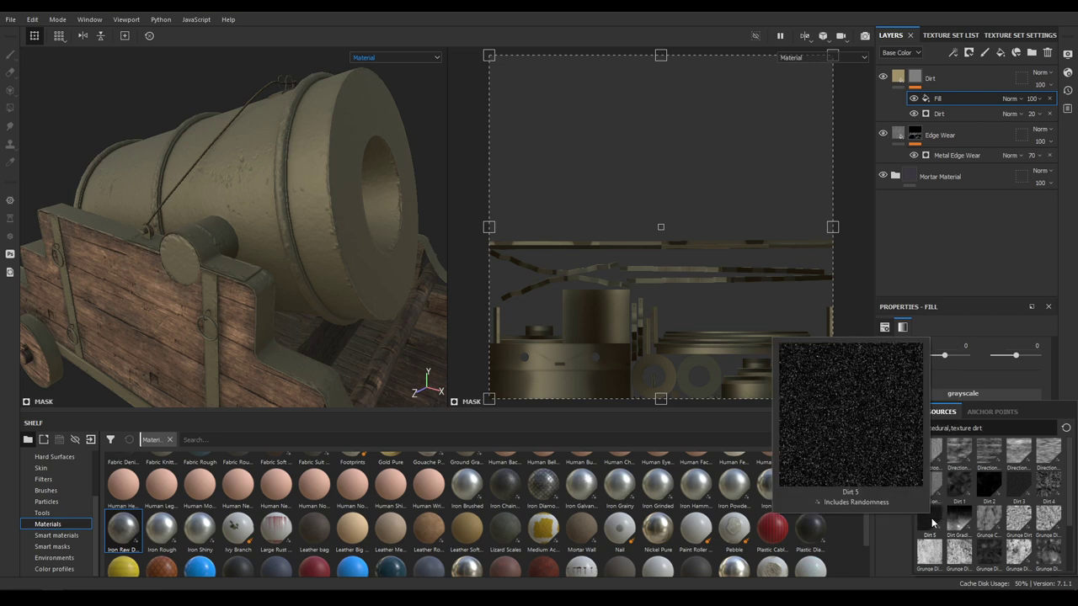
mouse_move(957, 524)
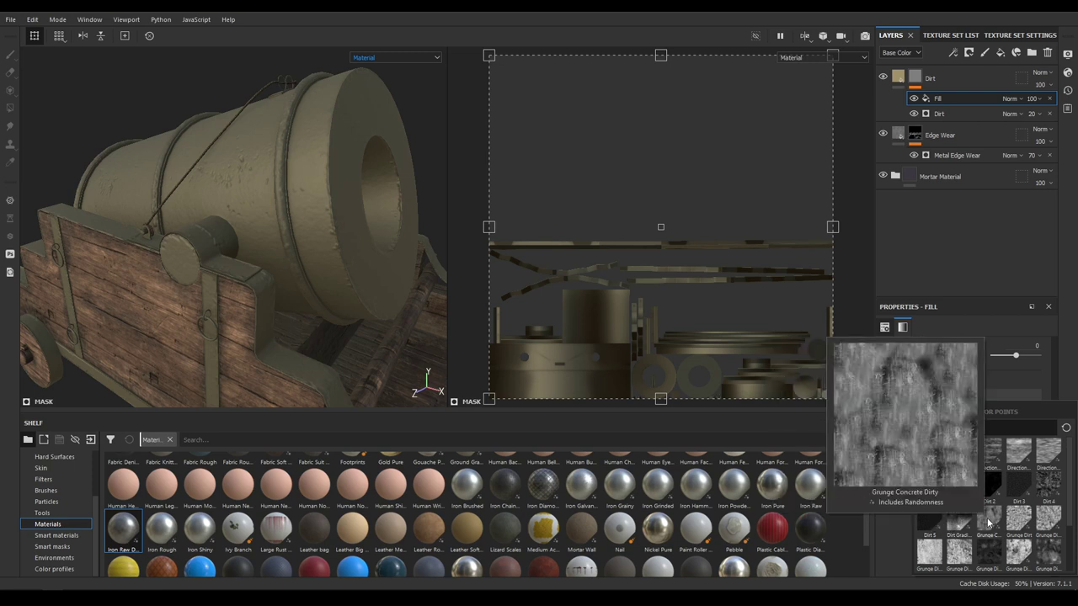
left_click(988, 524)
Blend the Grunge Concrete Dirty fill with Linear dodge (Add) and set its Balance to 0.36
left_click_drag(350, 315, 328, 269, "alt")
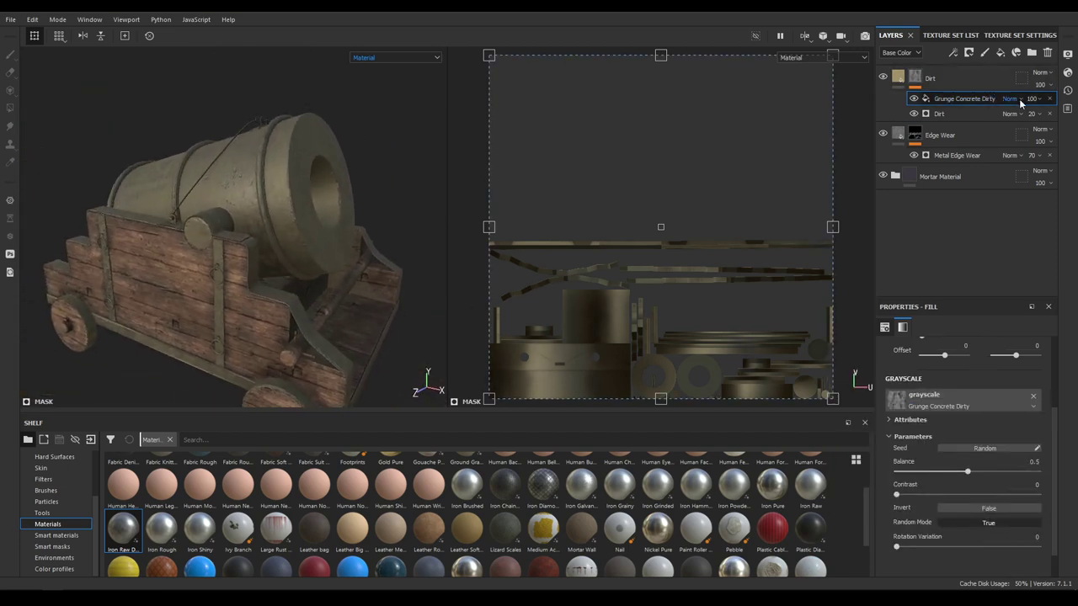
left_click(1013, 100)
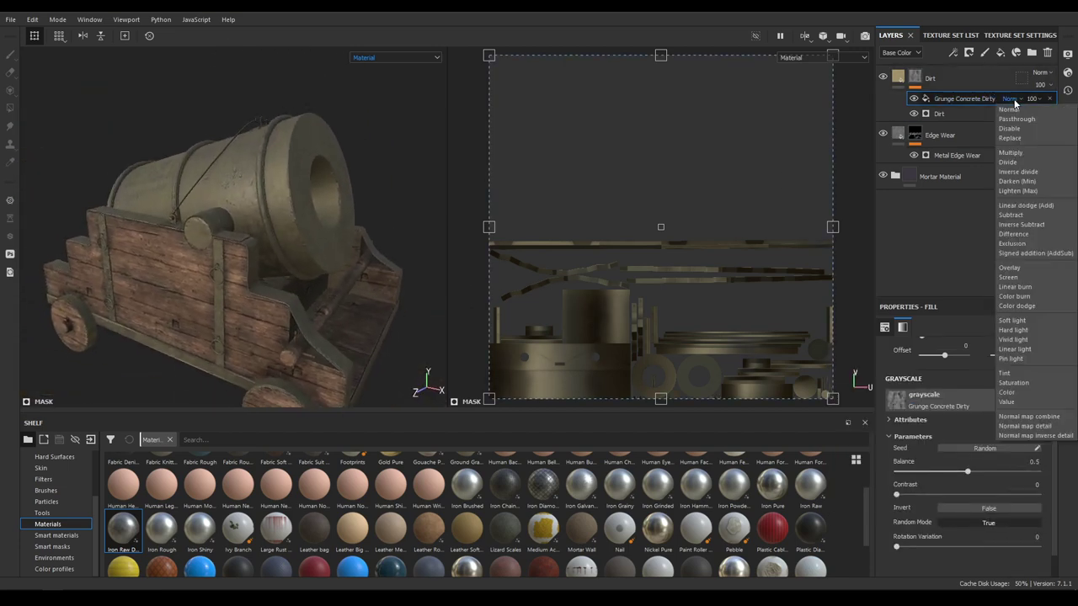
left_click(1021, 206)
left_click_drag(324, 192, 396, 202, "alt")
left_click_drag(968, 471, 946, 478)
Reduce the Grunge Concrete Dirty fill's opacity to 24 and check the side of the barrel
left_click(1034, 101)
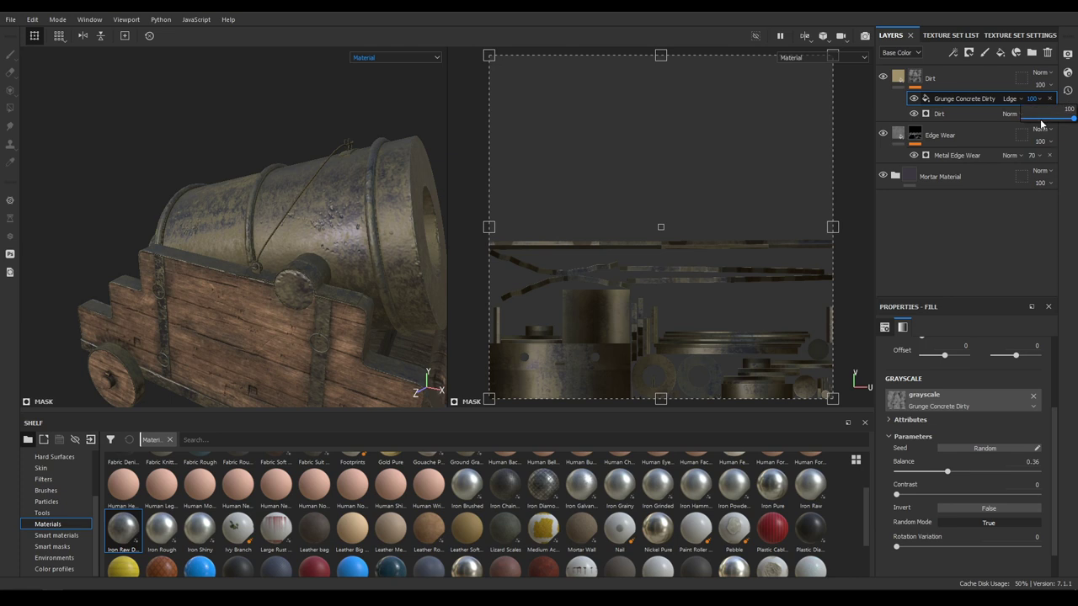
left_click_drag(1039, 119, 1036, 121)
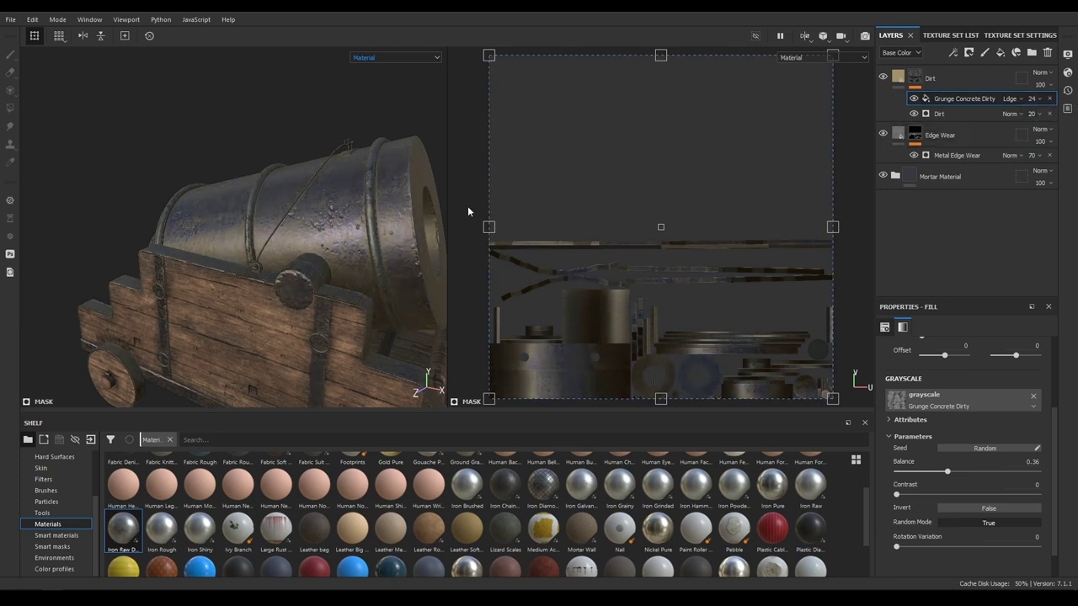
left_click_drag(248, 293, 287, 304, "alt")
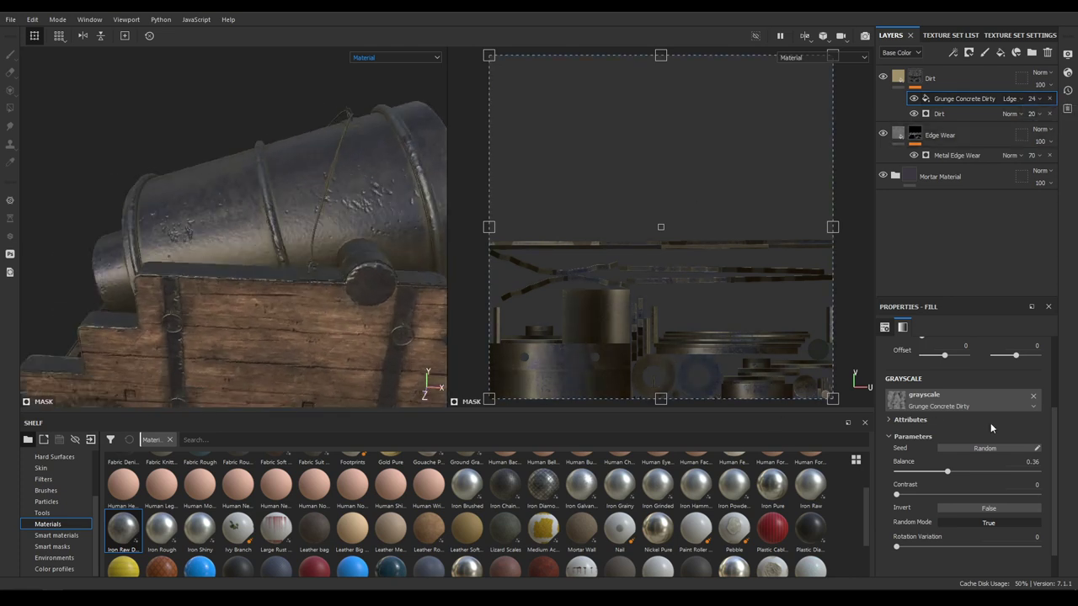
Change the Dirt layer's base color to a darker grayish brown, 8c8065
left_click(898, 77)
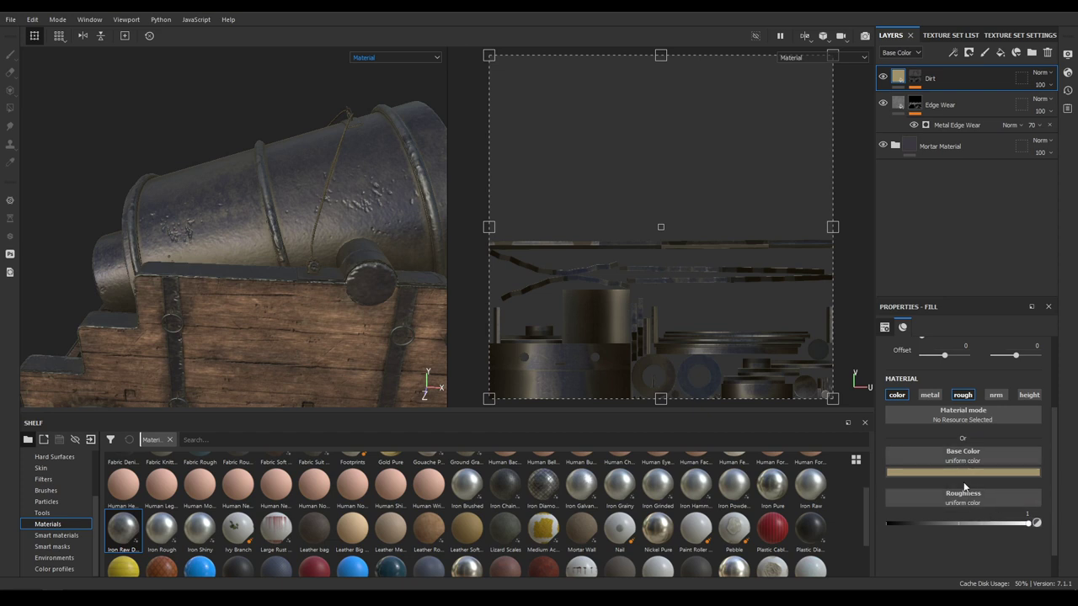
left_click(960, 473)
left_click(937, 392)
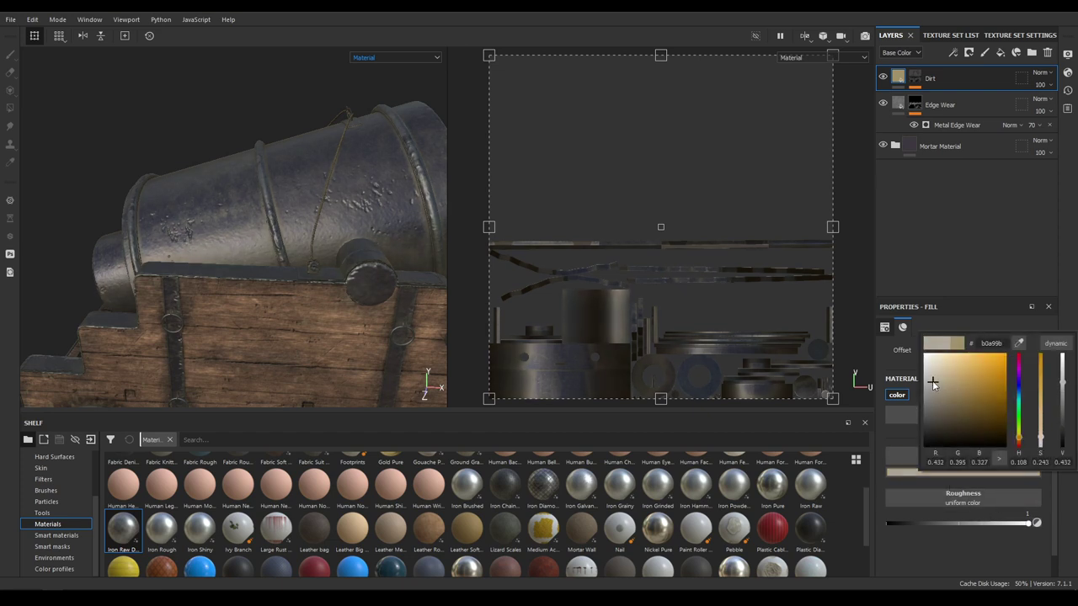
left_click(946, 394)
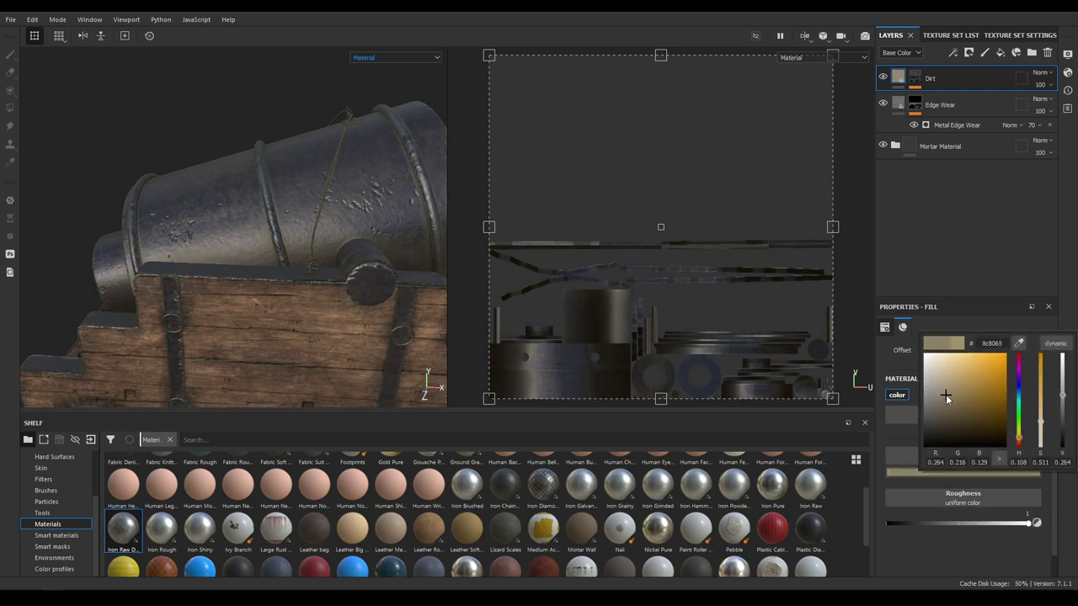
Expand the Dirt layer's mask effects and raise the Grunge Concrete Dirty fill's opacity to 25
left_click_drag(261, 282, 181, 332, "alt")
right_click_drag(181, 333, 165, 278, "alt")
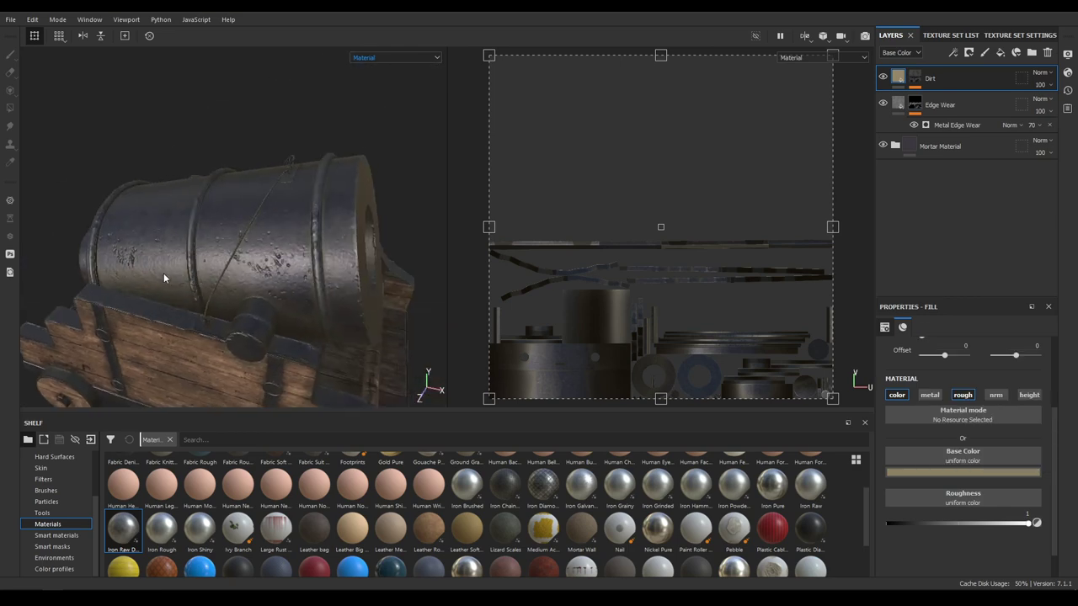
left_click_drag(164, 278, 337, 172, "alt")
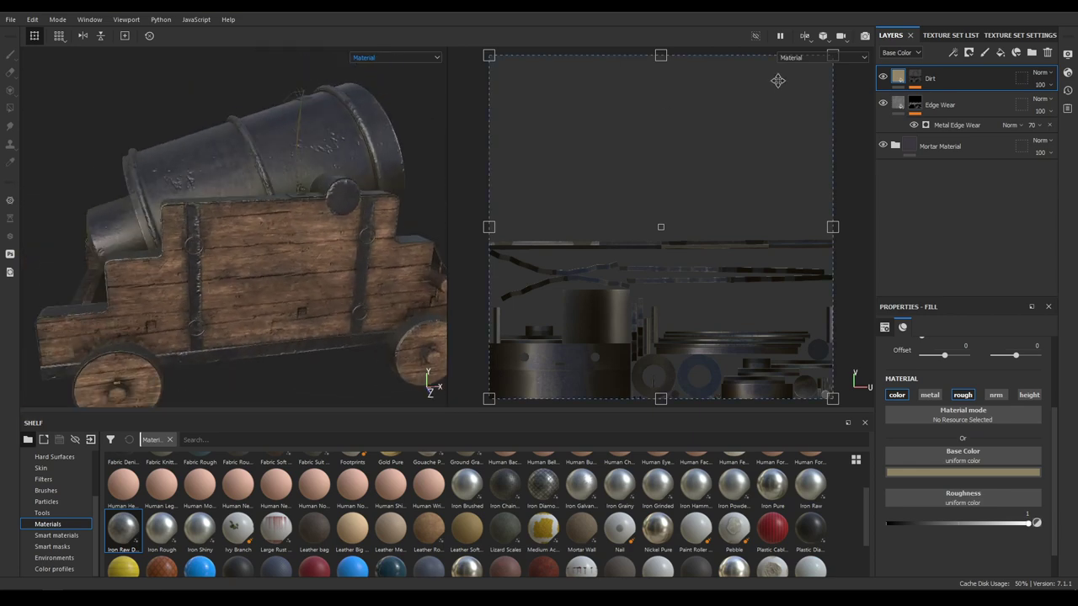
left_click(922, 77)
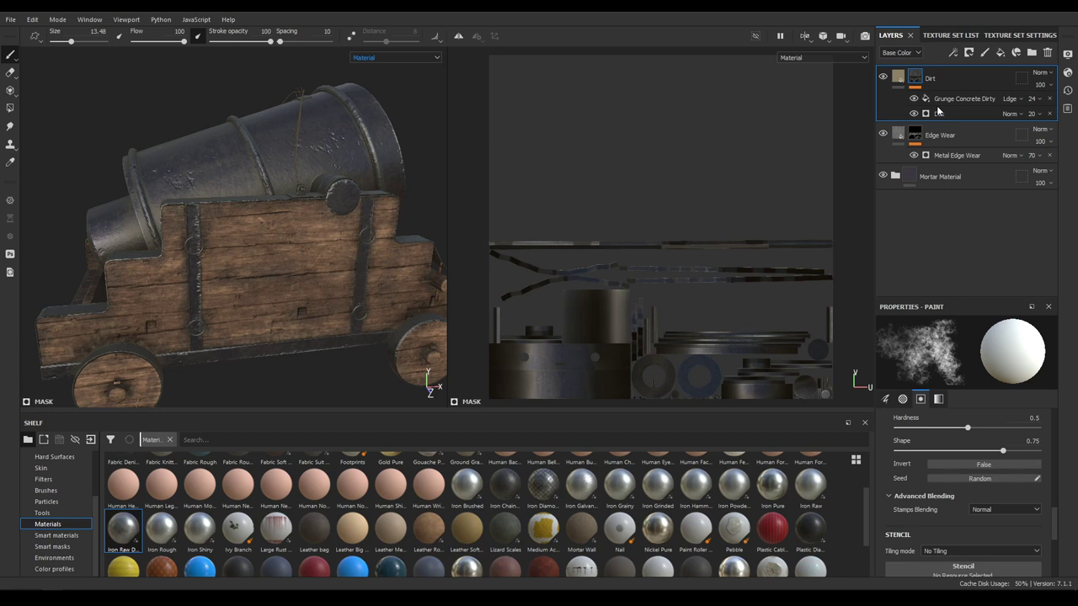
left_click(942, 103)
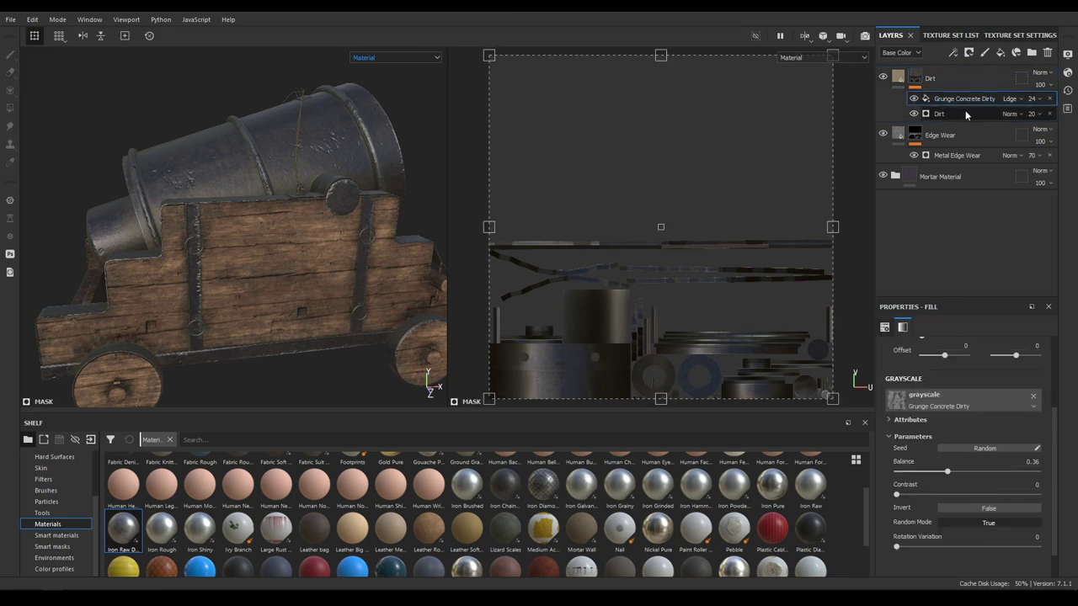
left_click(1032, 99)
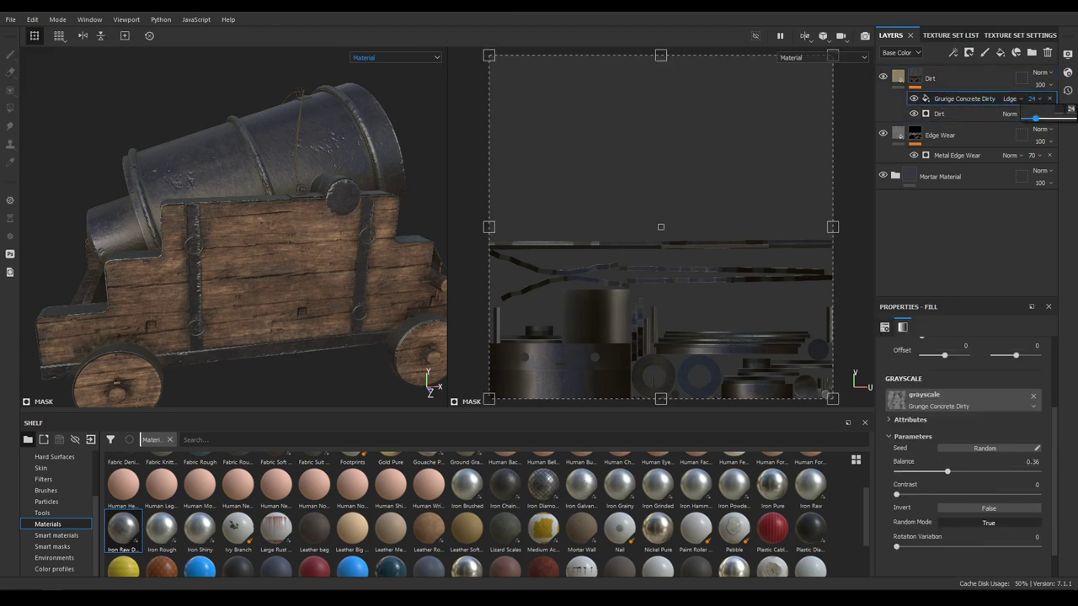
left_click_drag(340, 216, 266, 263, "alt")
scroll(303, 234, "up", 3)
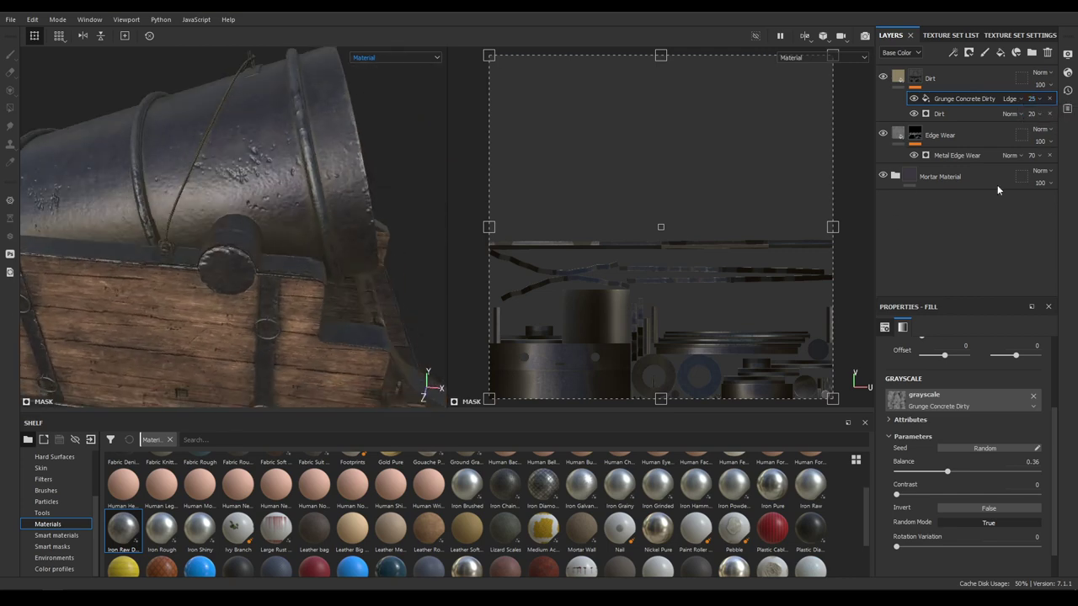
Set the Dirt generator's opacity to 35 and the Grunge Concrete Dirty fill's opacity to 30, checking the barrel
left_click(1037, 115)
left_click_drag(1034, 133, 1044, 137)
left_click(1038, 114)
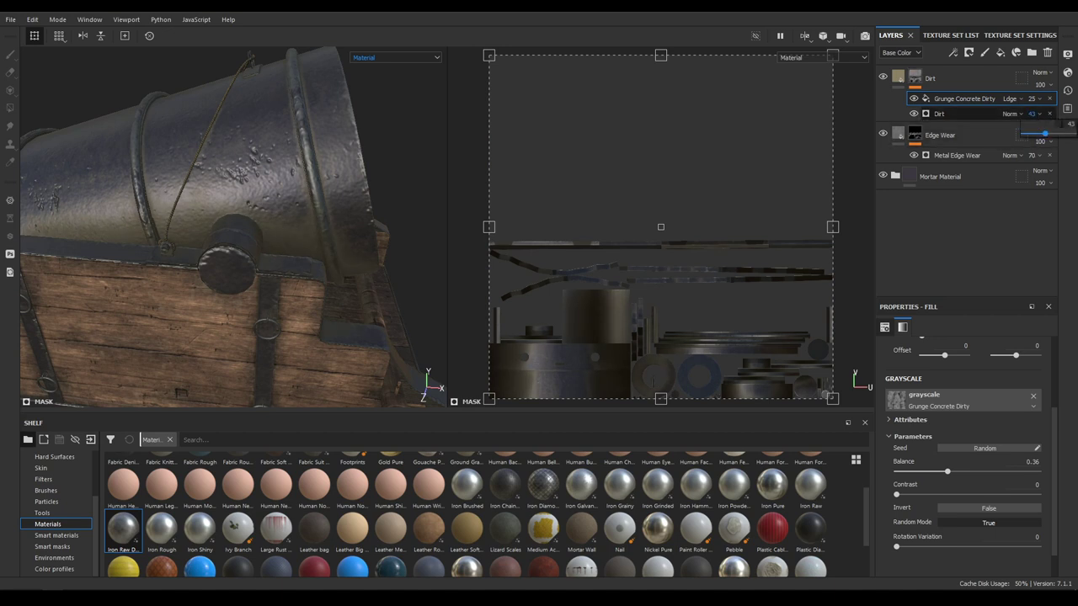
key("Return")
left_click(1036, 100)
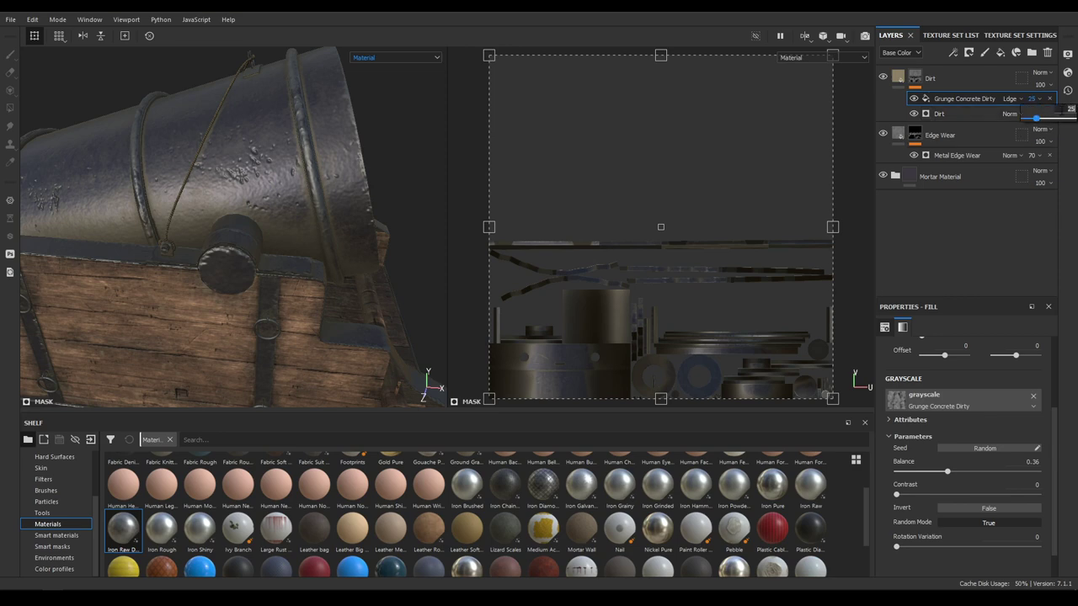
left_click(396, 133)
scroll(368, 145, "down", 4)
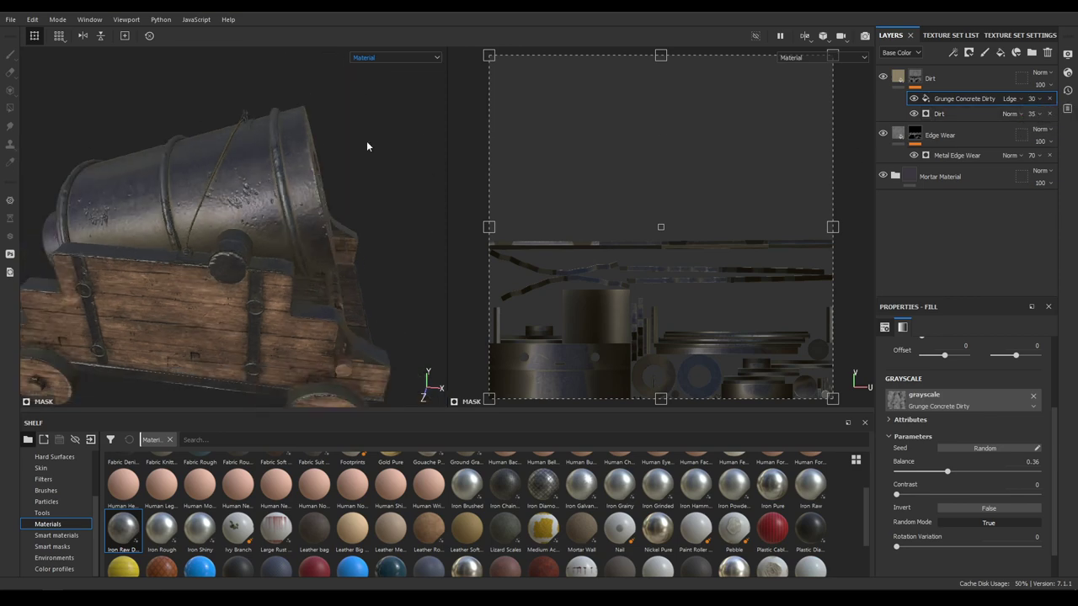
left_click_drag(368, 145, 208, 162, "alt")
left_click_drag(341, 243, 405, 293, "alt")
scroll(404, 294, "down", 3)
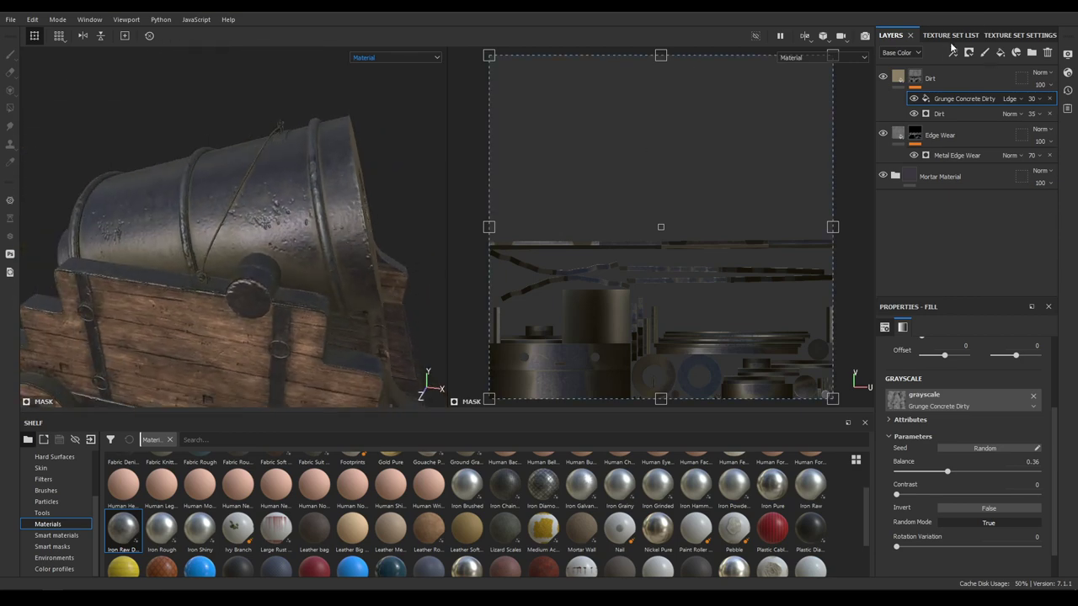
Try a different roughness on the Dirt layer's fill and set it back to 1
left_click(916, 77)
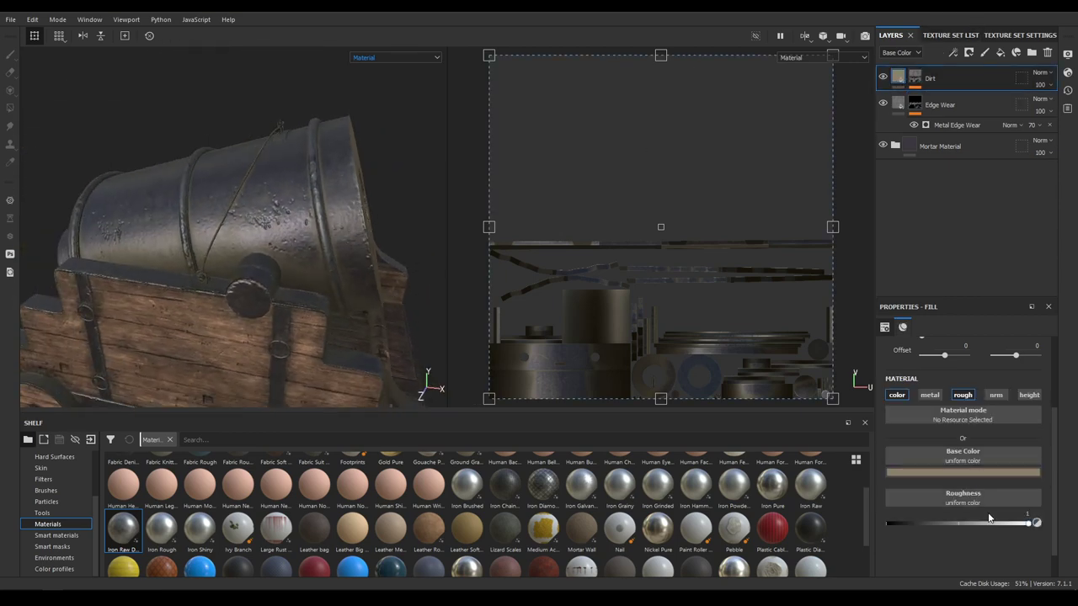
left_click_drag(989, 523, 1040, 573)
scroll(354, 304, "down", 4)
left_click_drag(387, 244, 352, 235, "alt")
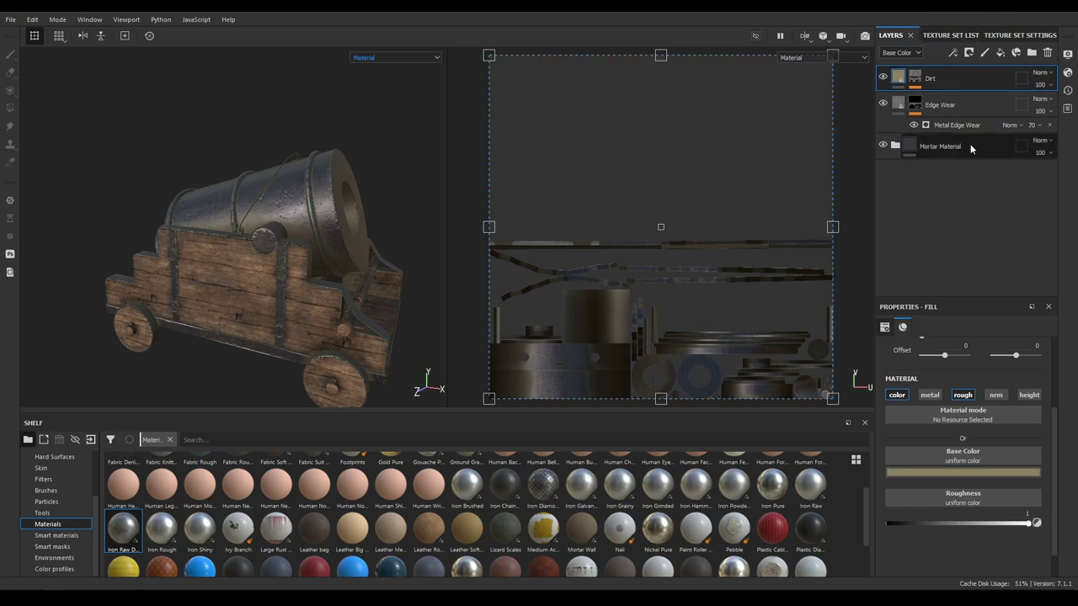
Add a fill layer above Dirt with only the rough and height channels, setting roughness to 1 and height to -0.2
left_click(1000, 53)
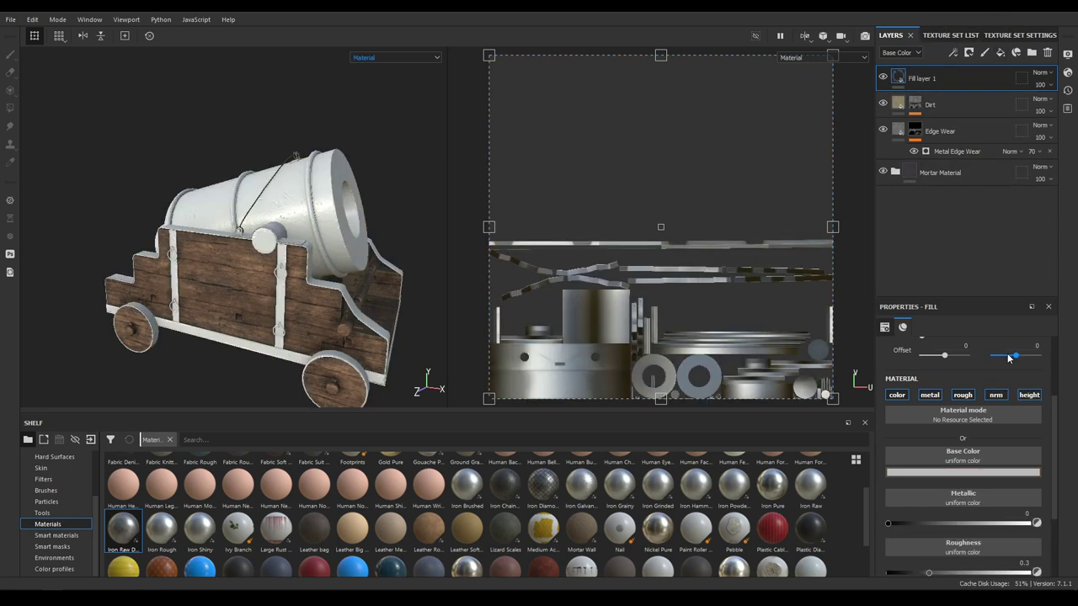
left_click(897, 395)
left_click(930, 395)
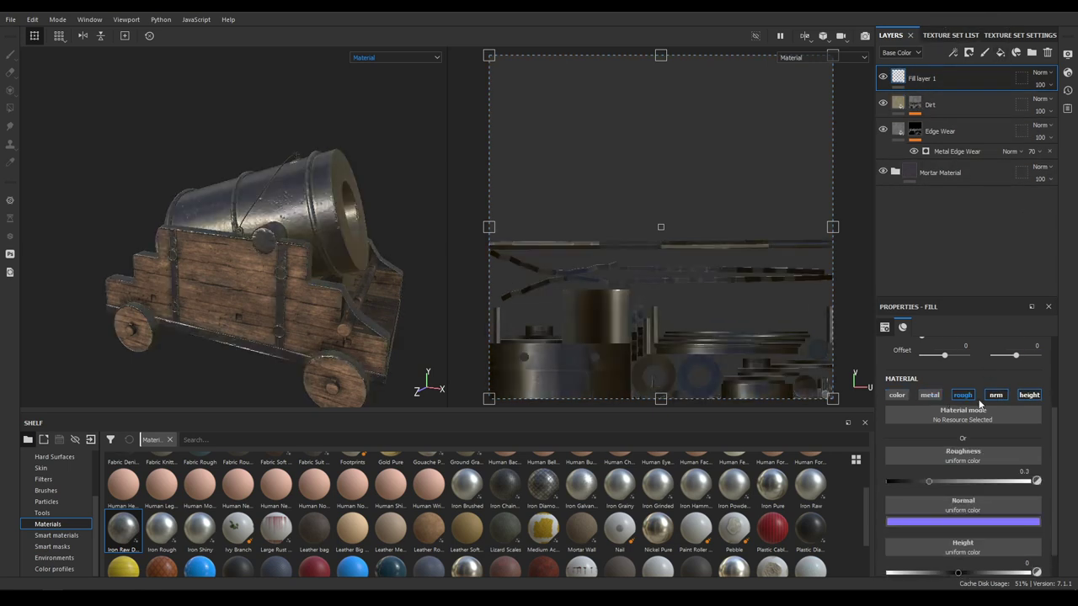
left_click(997, 395)
left_click_drag(929, 481, 1036, 481)
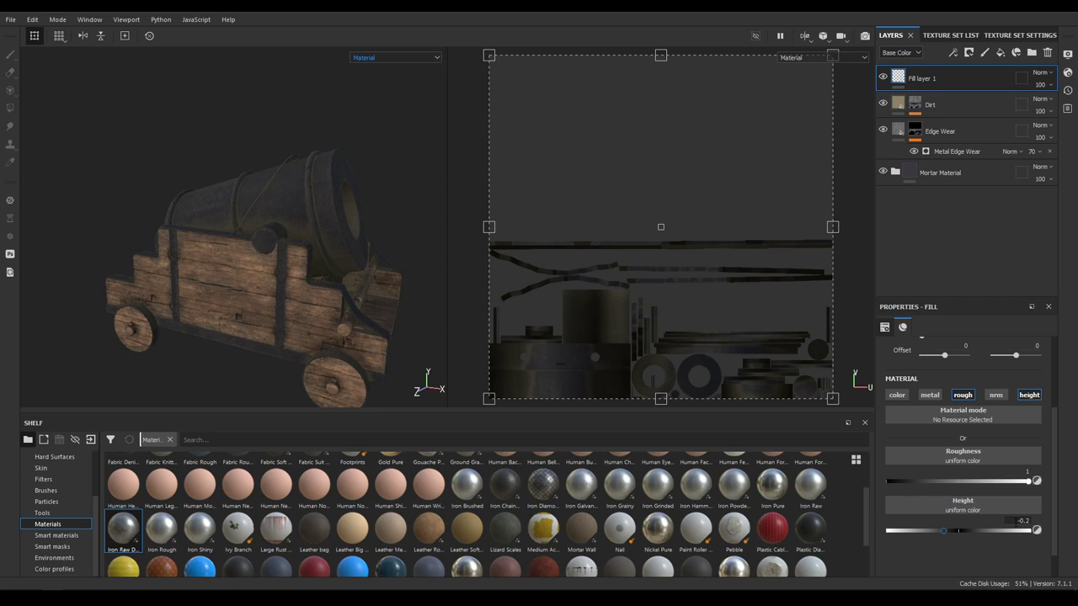
Add a black mask to the new fill layer and put a fill effect in the mask
right_click(911, 79)
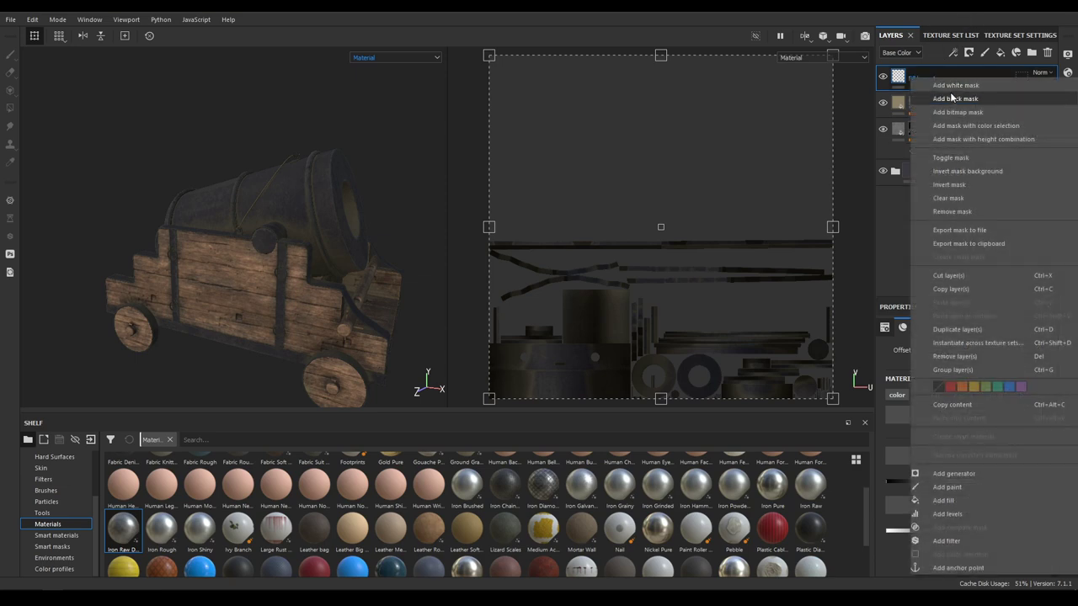
left_click(954, 84)
right_click(955, 84)
left_click(950, 511)
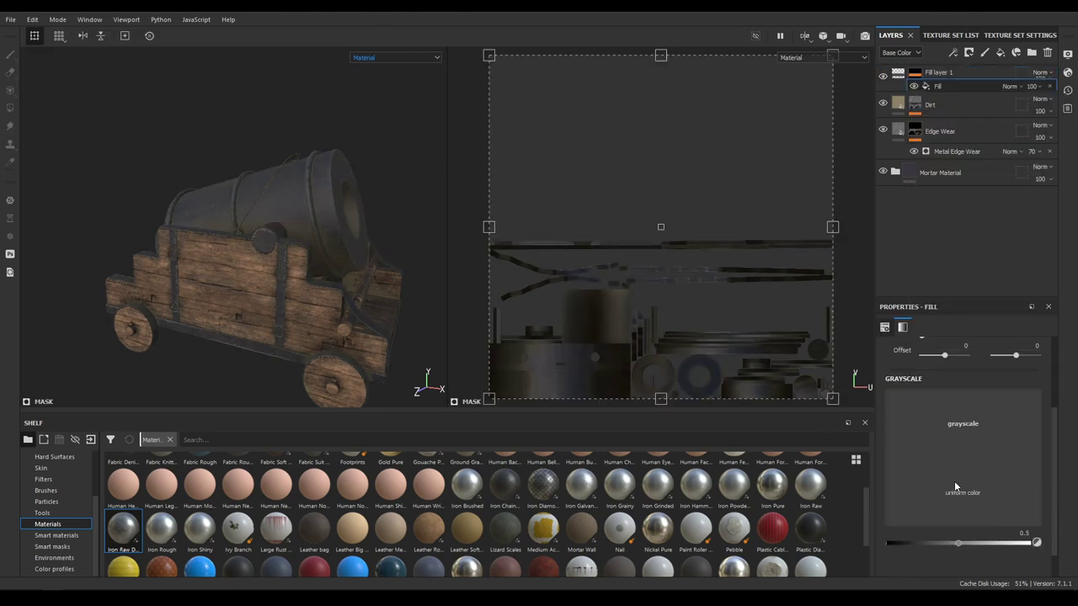
Search the textures for "scra" and assign Grunge Scratches Rough to the mask's fill effect
left_click(965, 393)
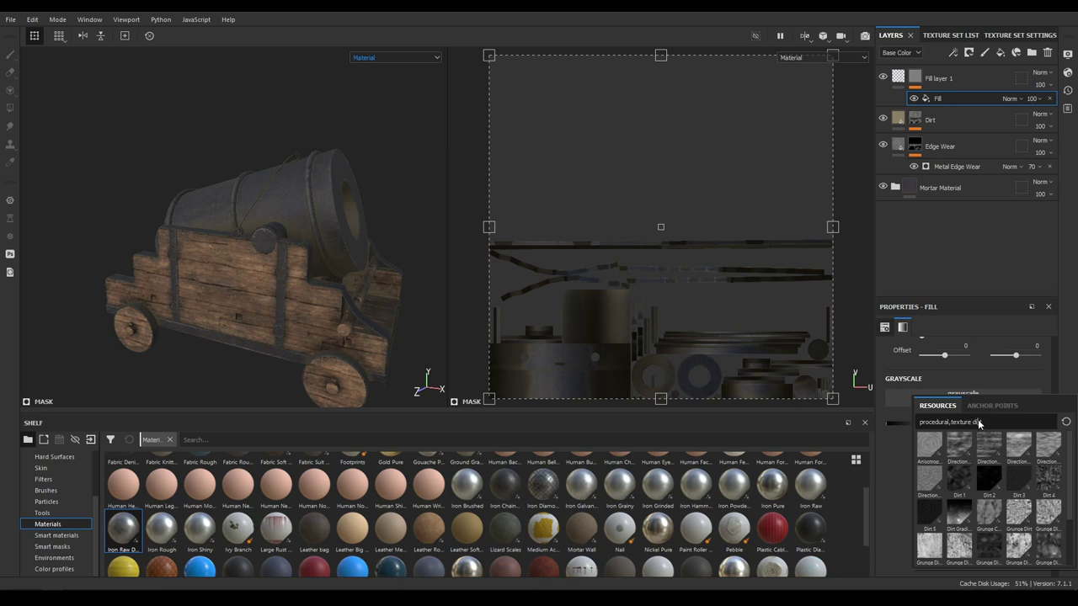
type("scra")
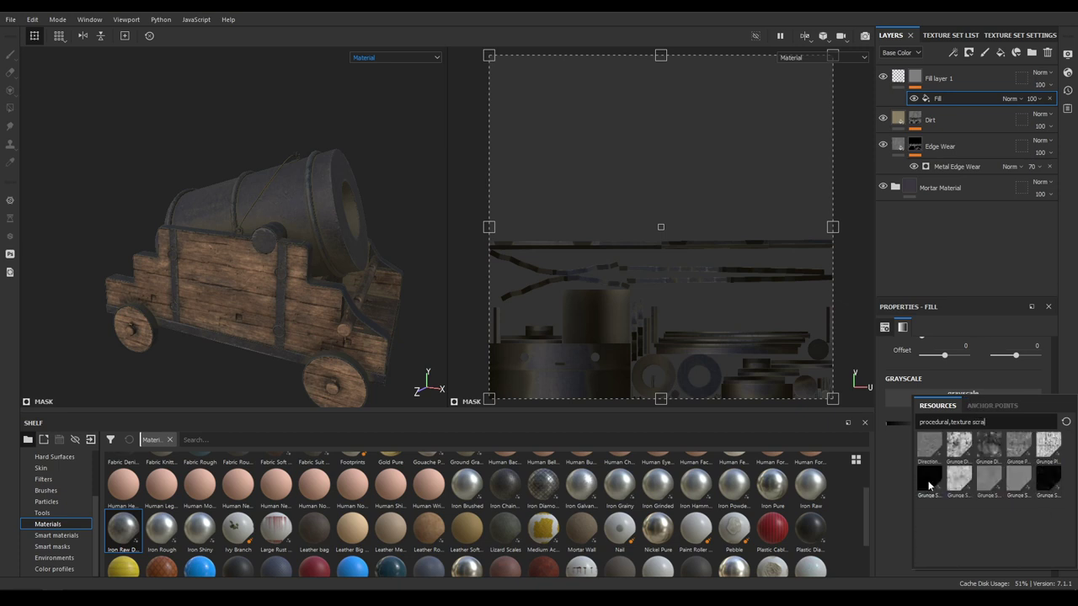
mouse_move(929, 485)
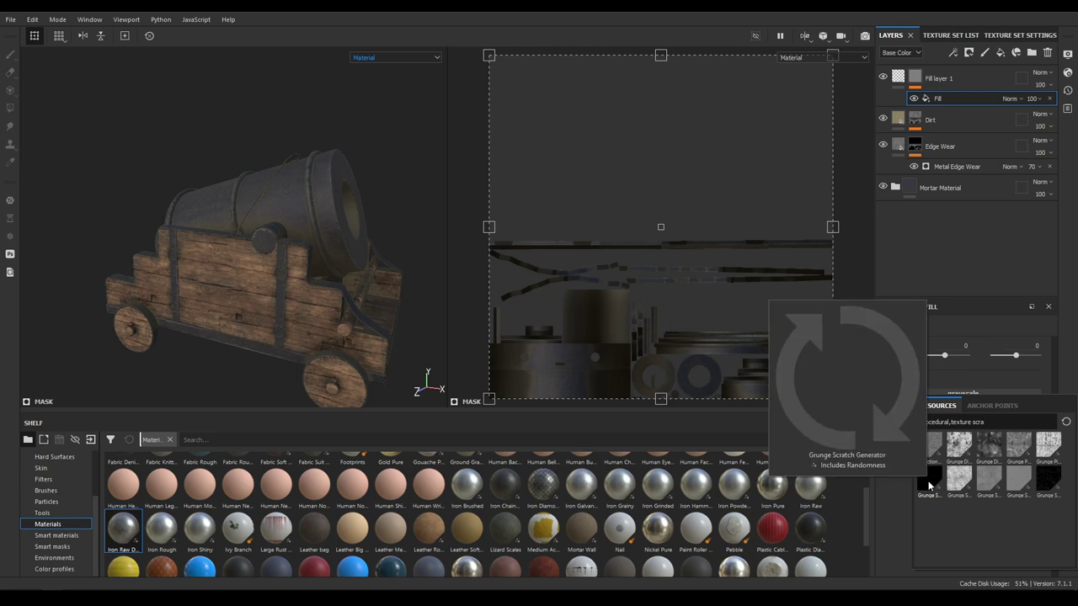
left_click(1041, 493)
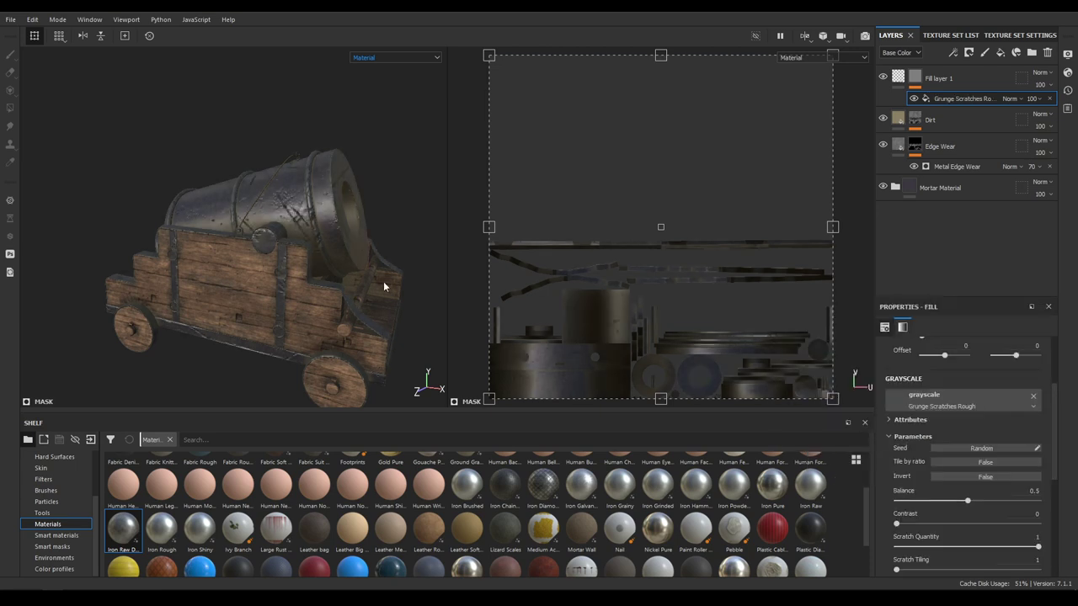
Set the Grunge Scratches Rough fill's scale to 4 and switch its projection to Tri-planar projection
left_click_drag(219, 235, 292, 228, "alt")
right_click_drag(292, 229, 341, 244, "alt")
scroll(950, 402, "up", 3)
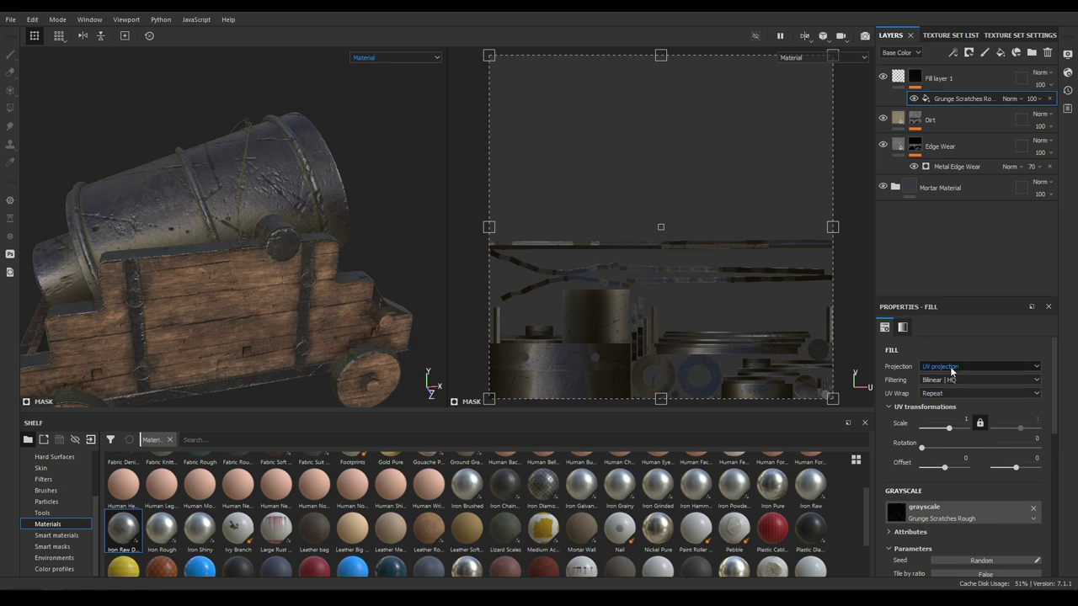
left_click(952, 369)
left_click(952, 369)
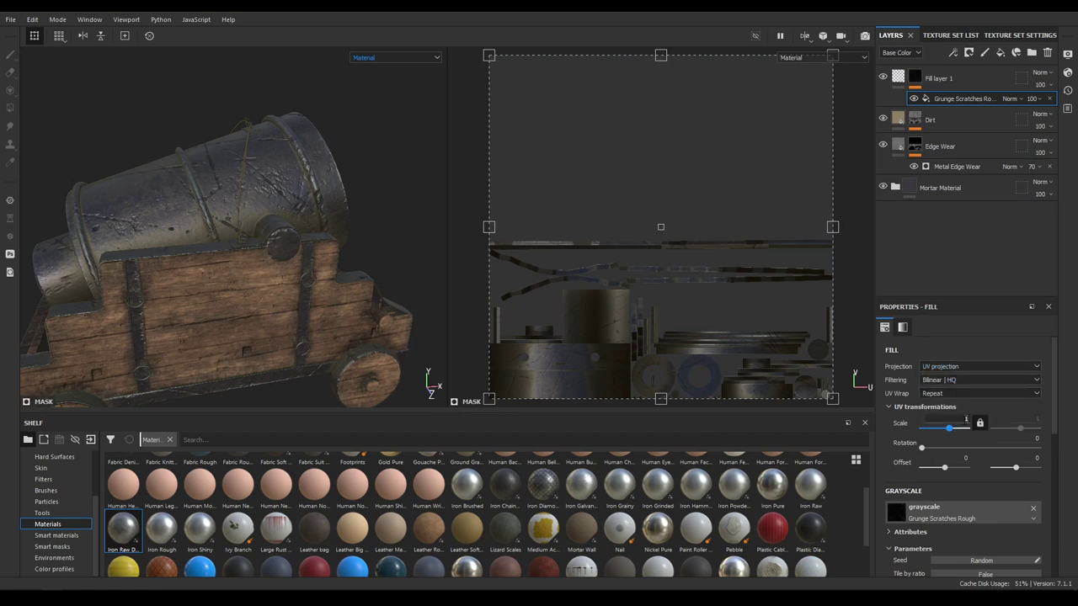
left_click_drag(950, 428, 952, 428)
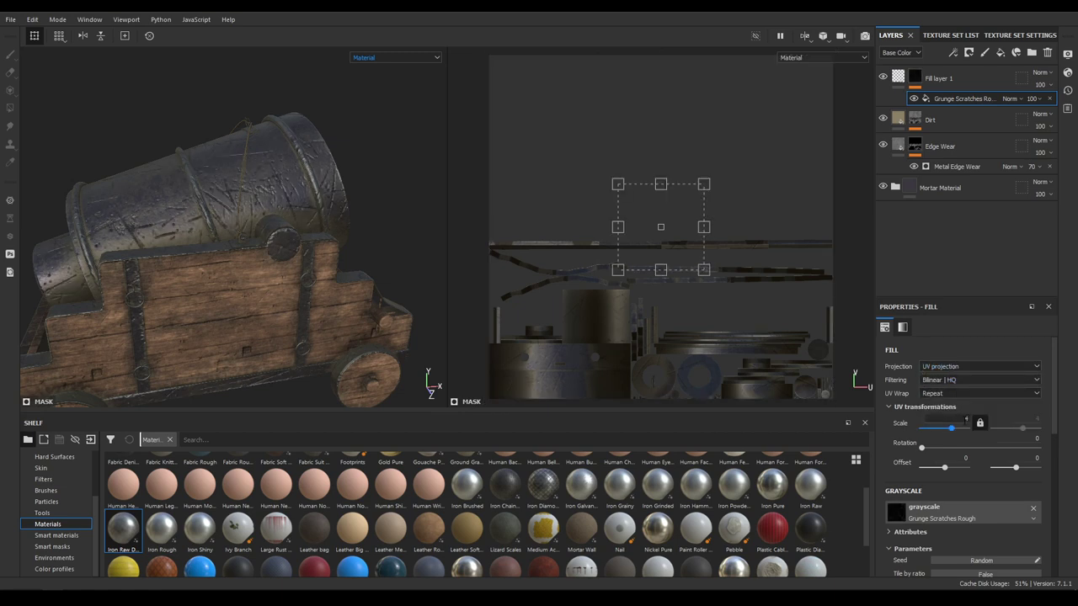
left_click(966, 366)
left_click(947, 390)
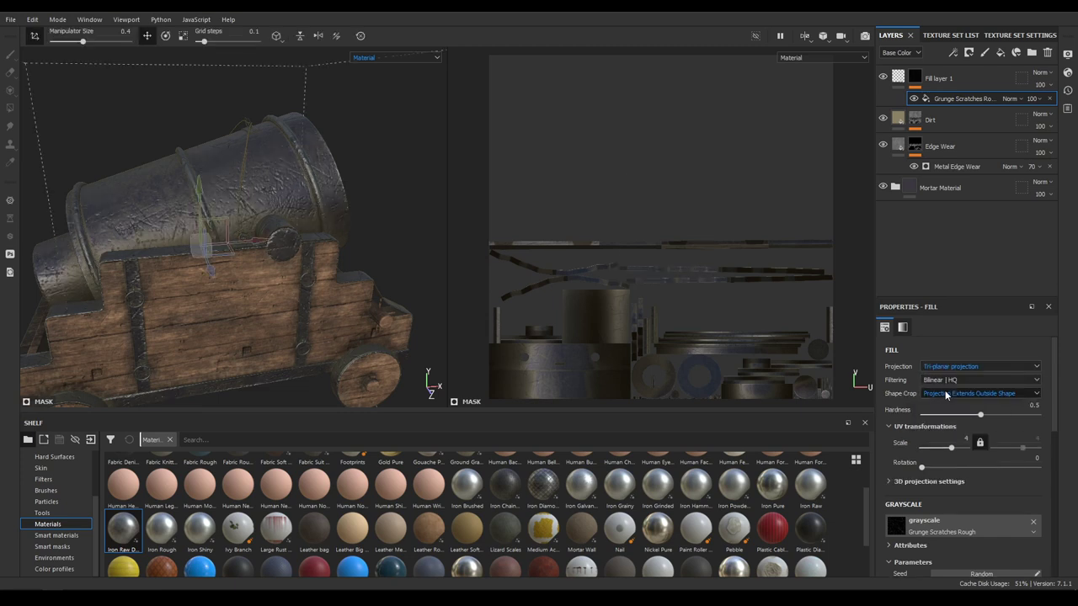
Set the scratches texture's Contrast to 1 and Balance to 0.09, then check the scratches near the breech
scroll(979, 451, "down", 5)
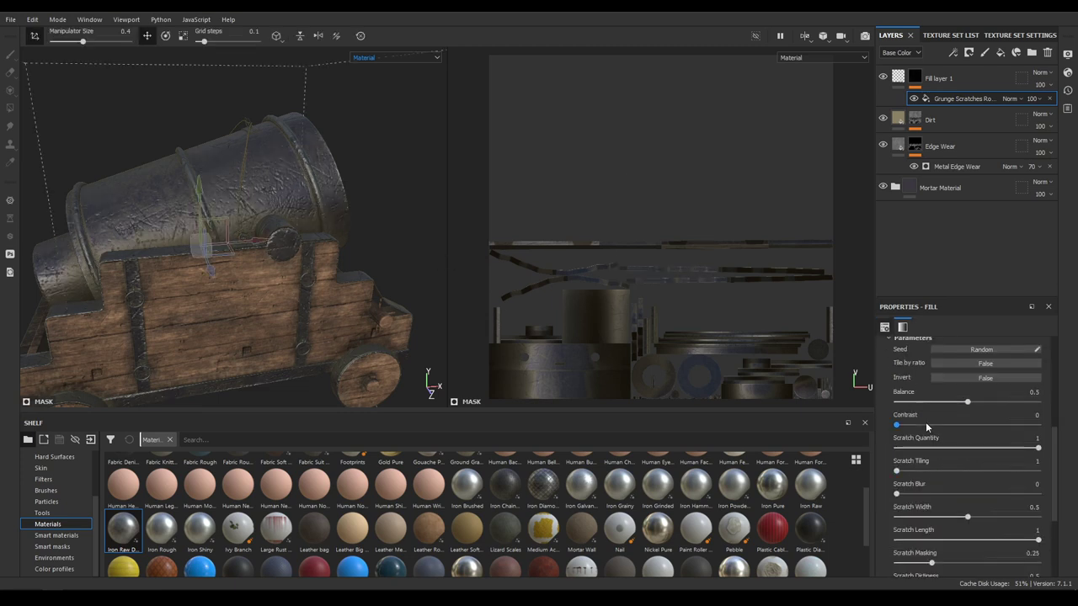
left_click_drag(920, 426, 1053, 430)
left_click_drag(966, 403, 934, 406)
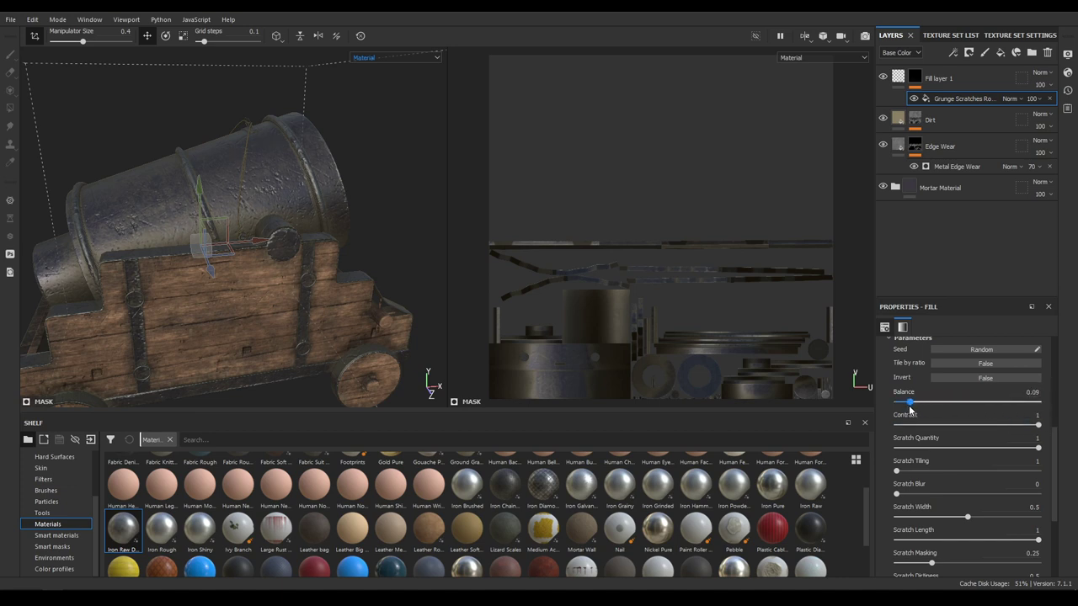
left_click_drag(278, 290, 169, 324, "alt")
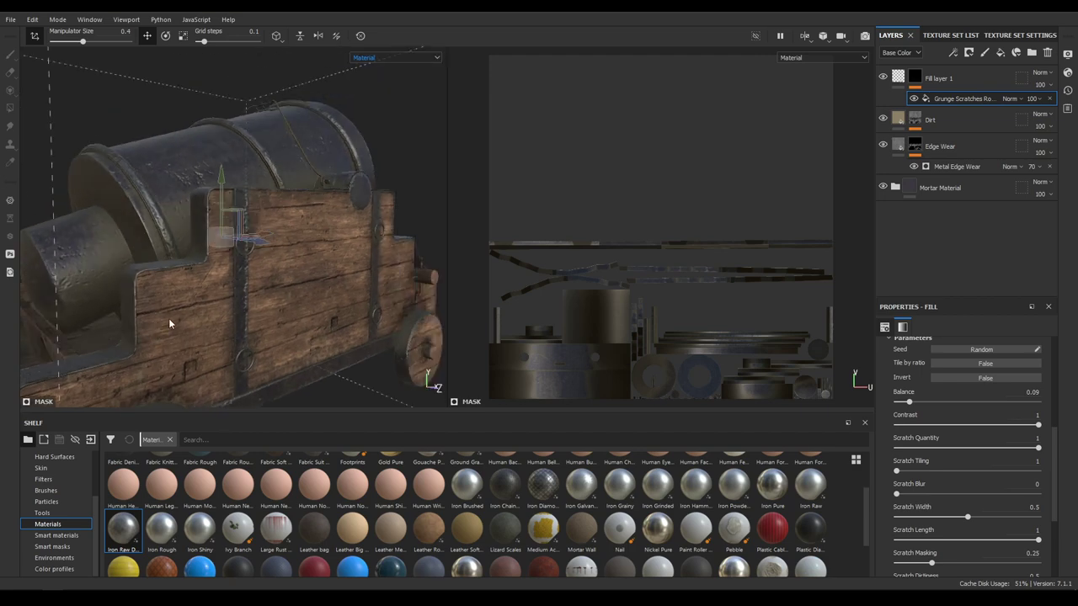
right_click_drag(168, 324, 242, 429, "alt")
mouse_move(220, 362)
left_mouse_down("alt")
mouse_move(235, 332)
mouse_move(217, 361)
left_mouse_up("alt")
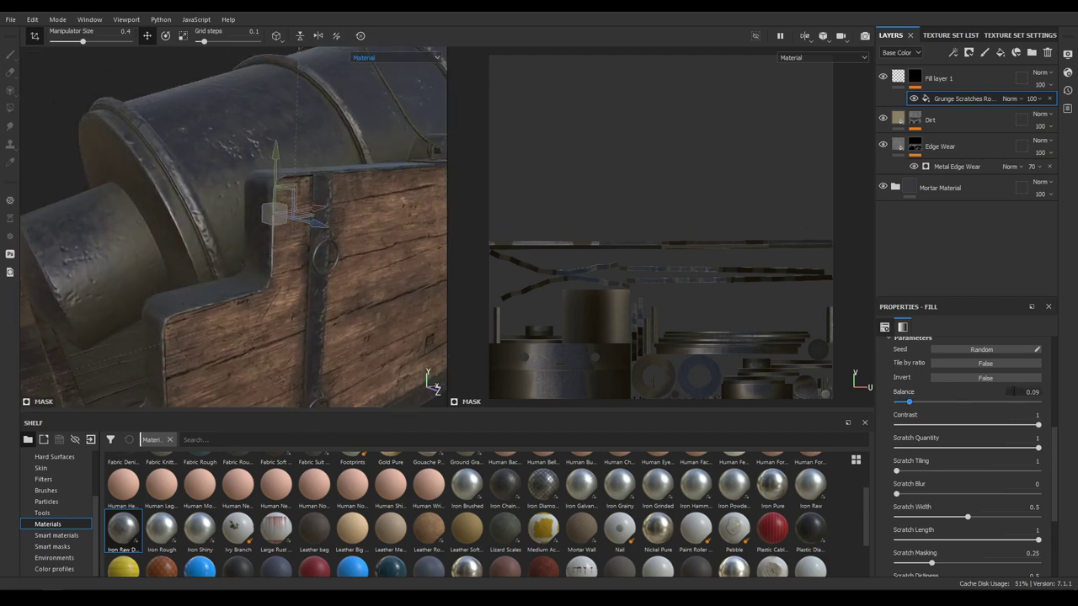
Set the scratches texture's Balance to 0.125 and check the effect around the barrel
left_click(1033, 392)
type("0.125")
right_click_drag(362, 245, 322, 84, "alt")
left_click_drag(337, 185, 286, 211, "alt")
right_click_drag(295, 210, 353, 257, "alt")
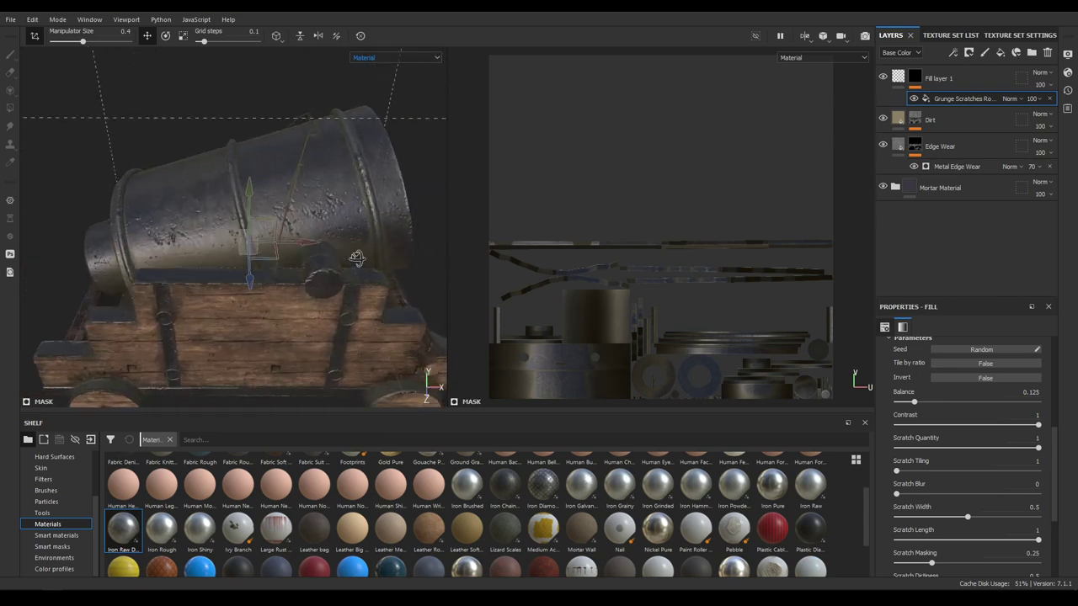
left_click_drag(353, 257, 271, 281, "alt")
Set the roughness of the Metal layer inside the Mortar Material group to 0.325 and collapse the group
left_click(896, 187)
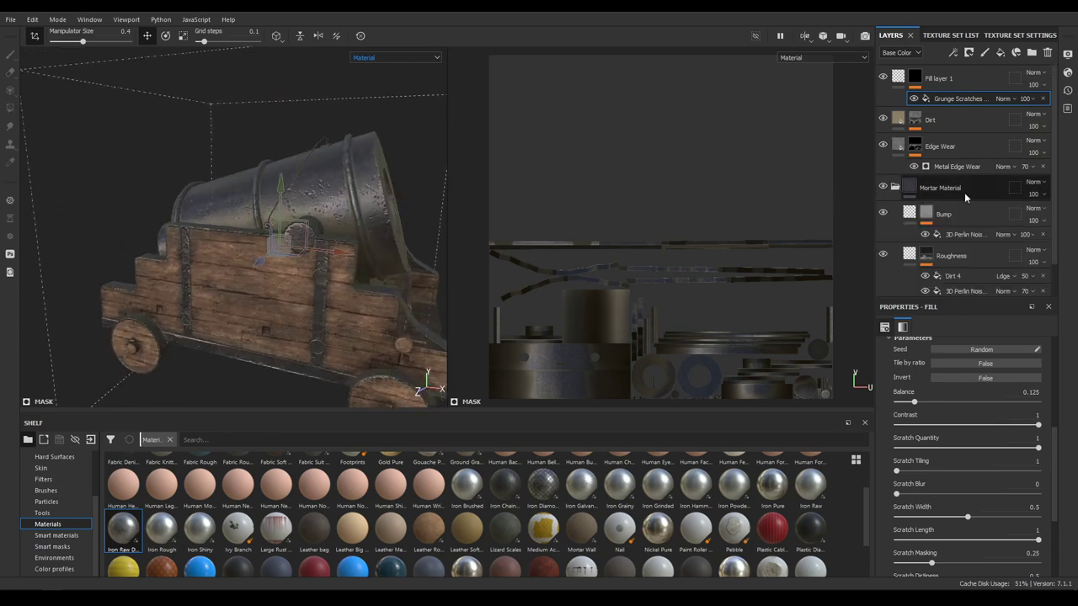
scroll(952, 192, "down", 1)
left_click(943, 277)
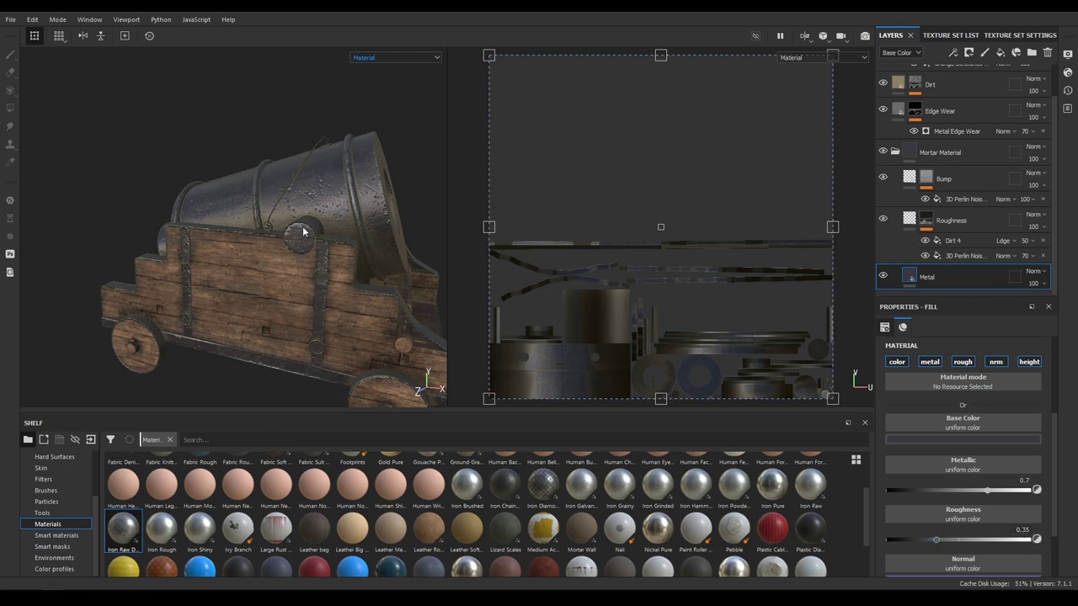
left_click_drag(303, 231, 360, 282, "alt")
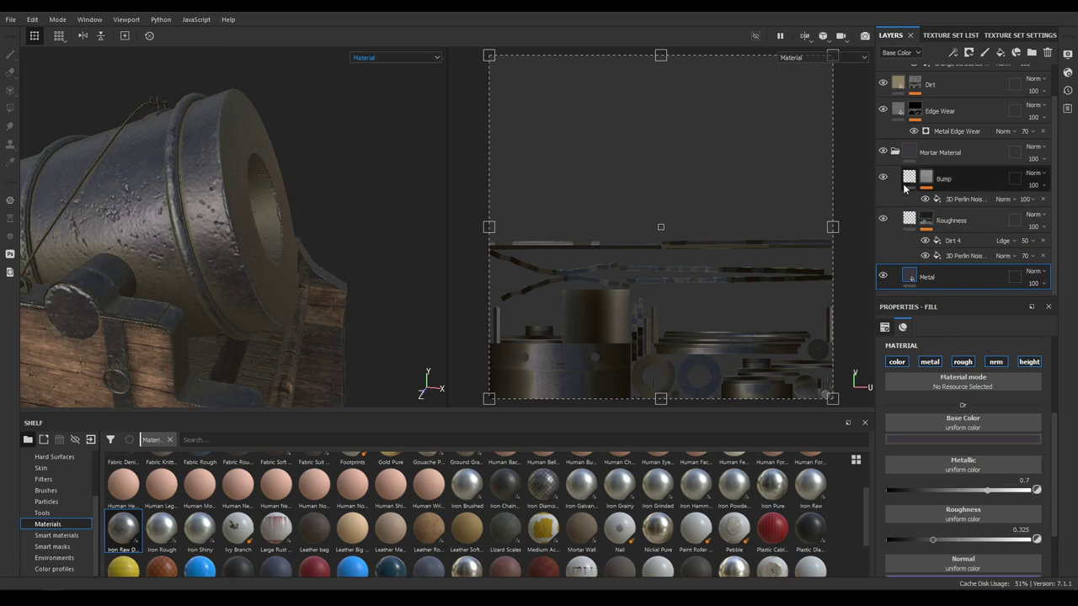
left_click(895, 152)
left_click_drag(233, 313, 304, 175, "alt")
right_click_drag(304, 175, 360, 224, "alt")
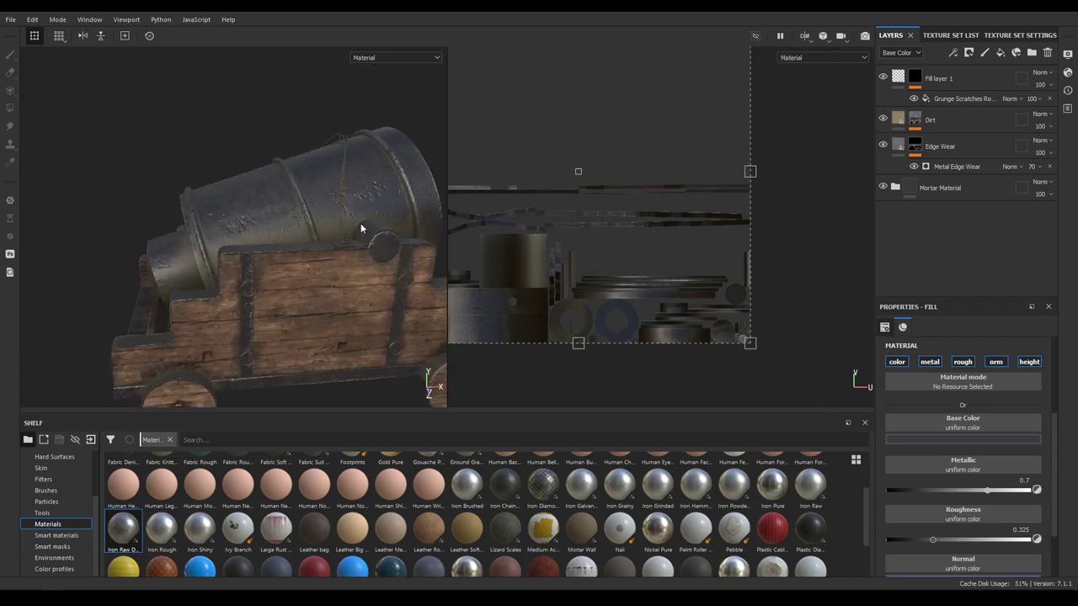
right_click_drag(606, 175, 678, 127, "alt")
middle_click_drag(678, 127, 692, 137, "alt")
right_click_drag(168, 278, 210, 303, "alt")
middle_click_drag(209, 303, 222, 209, "alt")
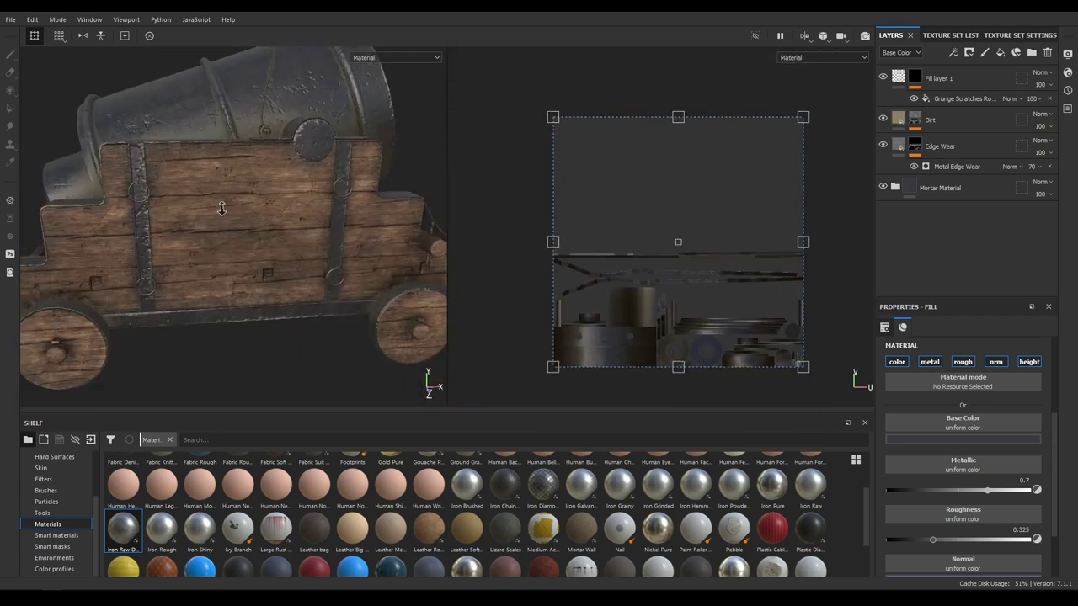
Rename the topmost fill layer as Scratches
left_click_drag(221, 209, 219, 255, "alt")
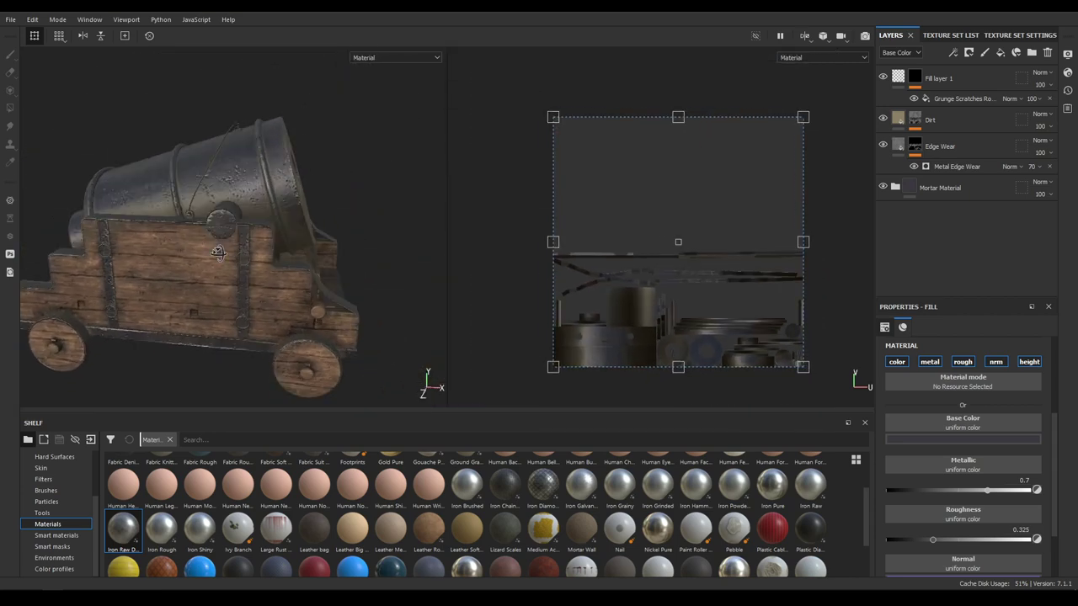
double_click(932, 83)
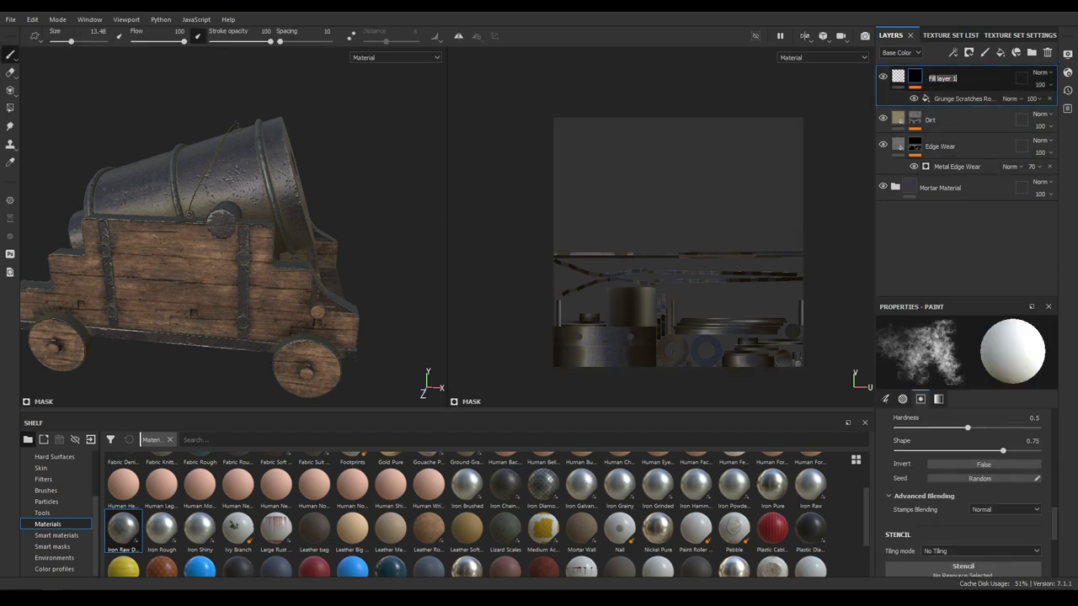
type("Scratches")
key("Return")
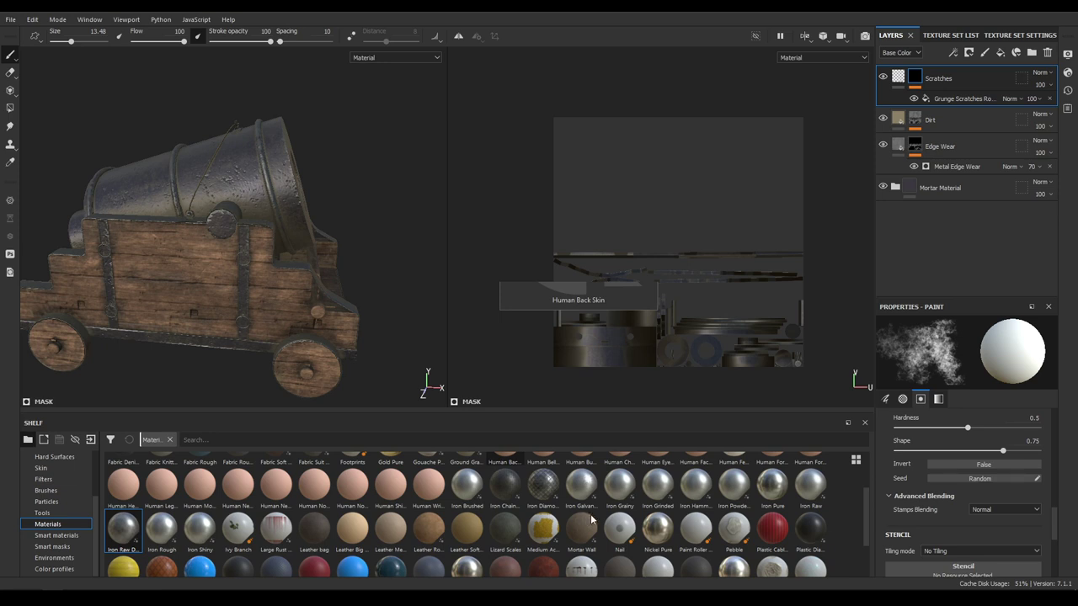
Add the Rust Fine material as a new fill layer above the Scratches layer
scroll(592, 519, "down", 2)
mouse_move(560, 532)
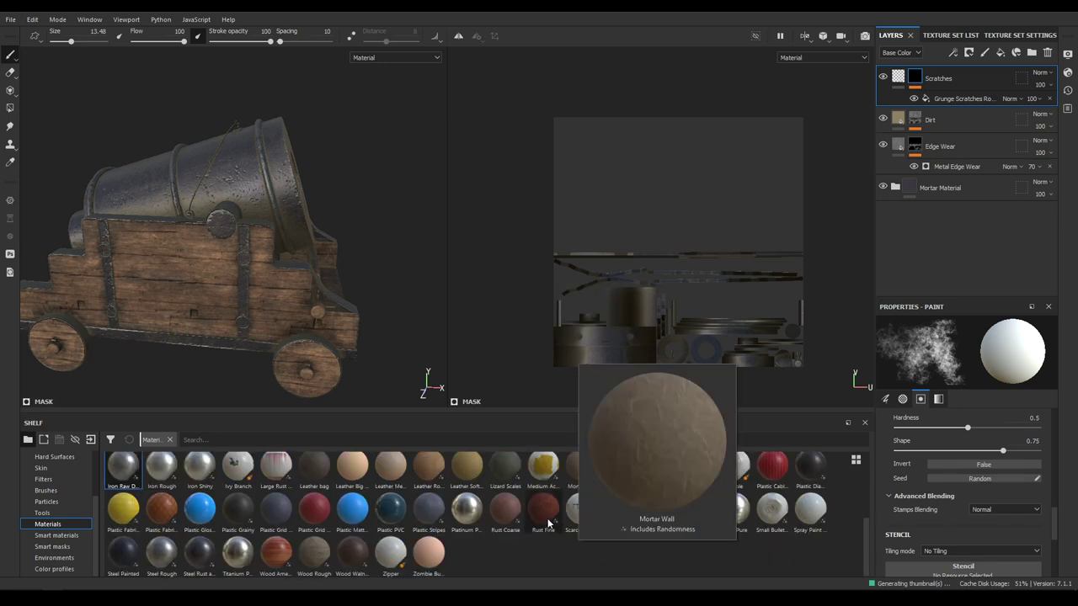
left_click_drag(548, 524, 972, 66)
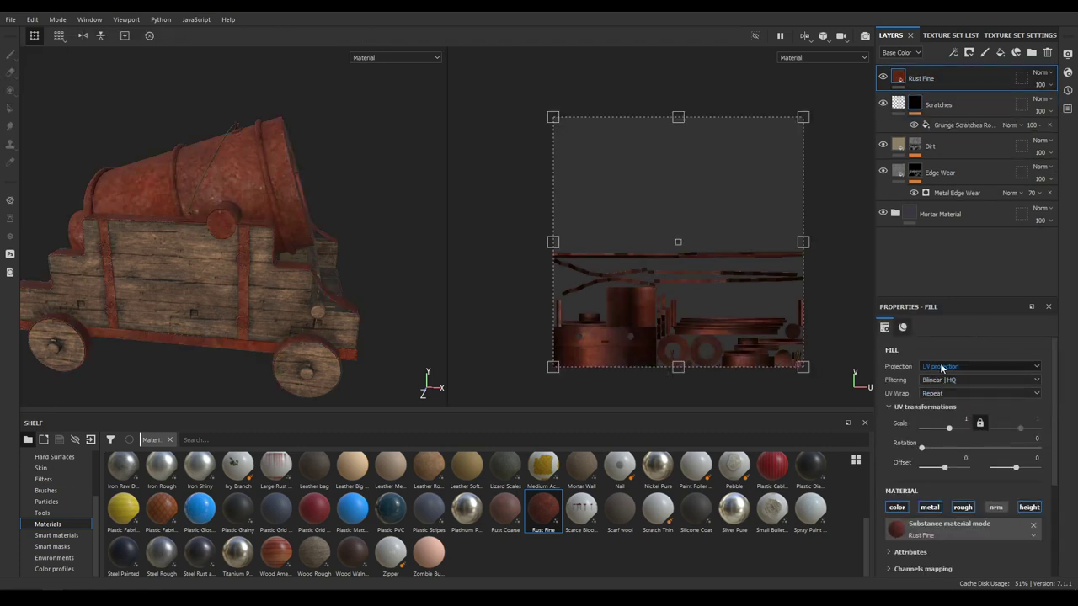
Switch the Rust Fine layer to Tri-planar projection and set its rust color to the dark brown 492414
left_click(977, 366)
left_click(968, 380)
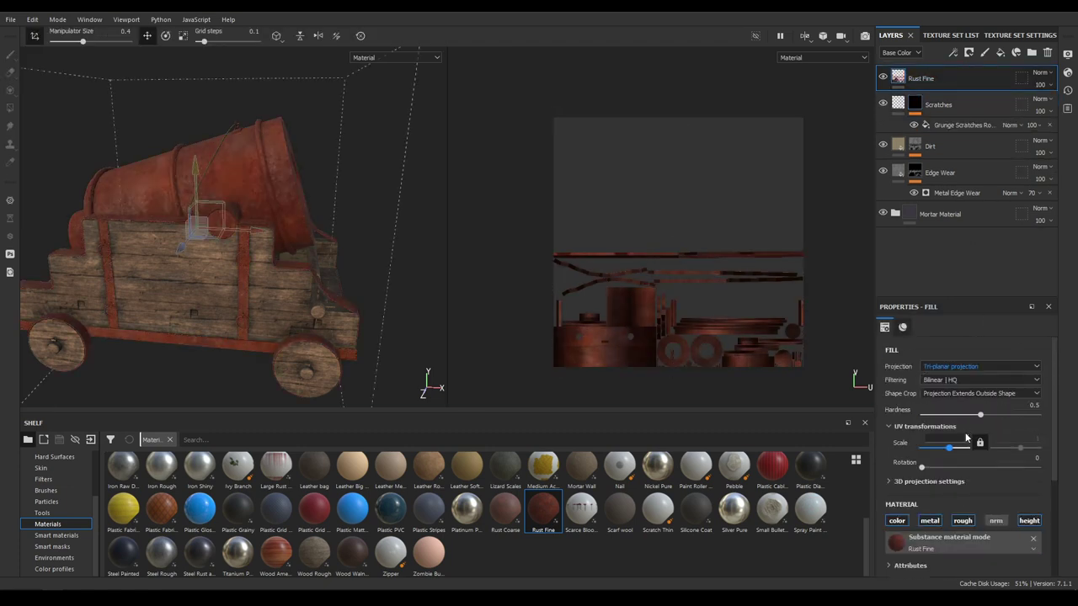
scroll(966, 437, "down", 3)
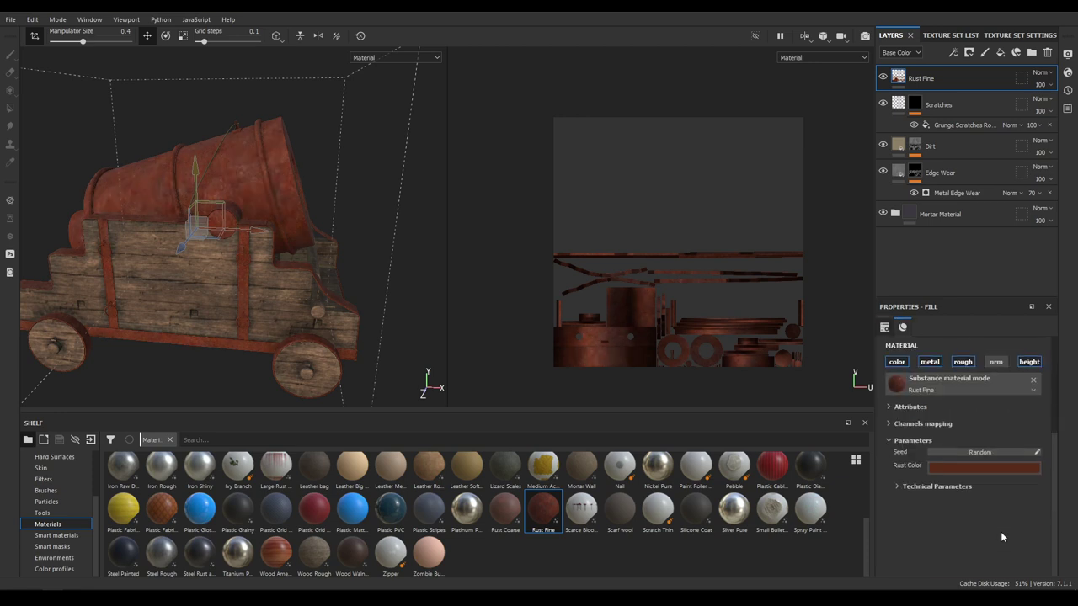
left_click(984, 472)
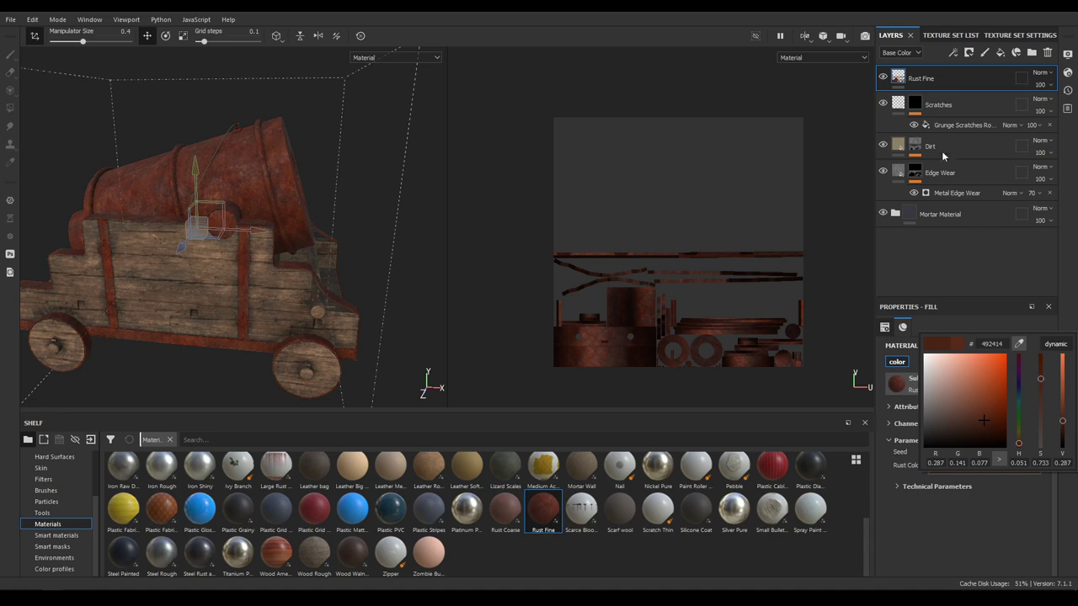
Give the Rust Fine layer a black mask with a Metal Edge Wear generator
left_click(929, 81)
right_click(929, 81)
left_click(960, 102)
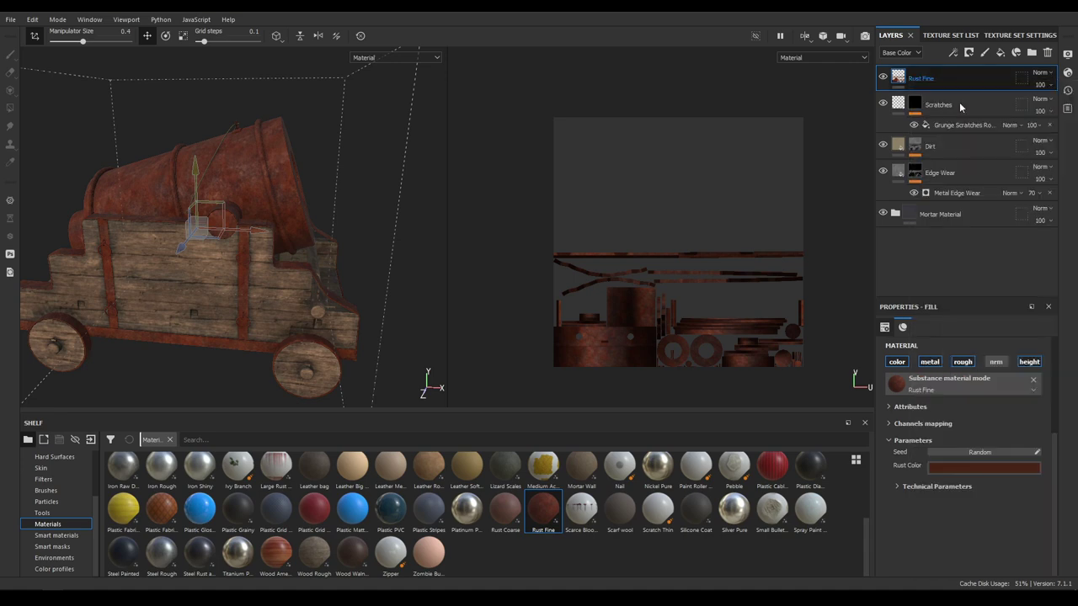
right_click(912, 76)
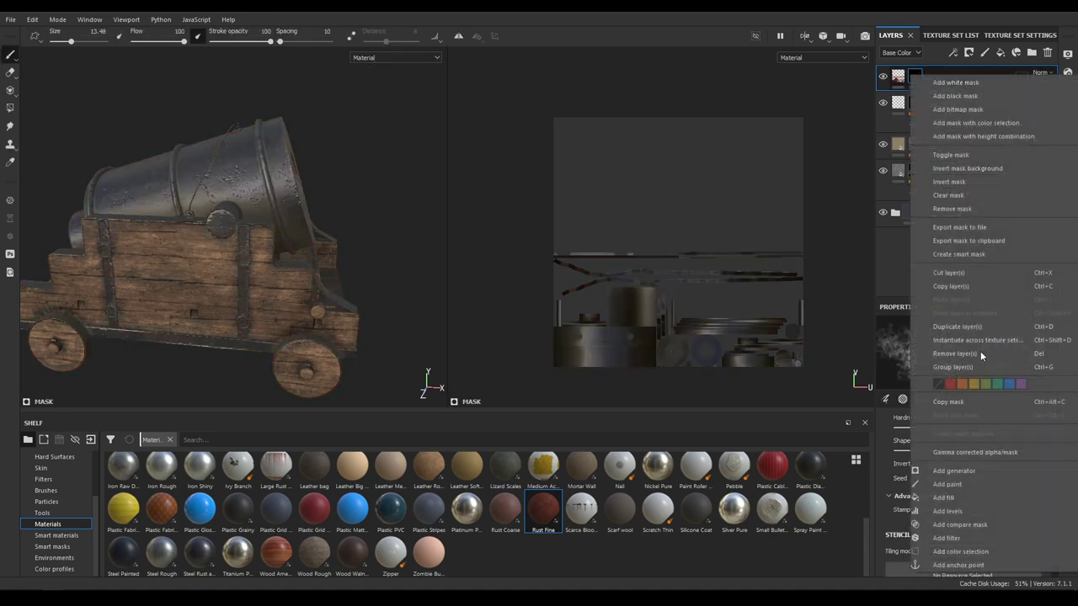
left_click(962, 472)
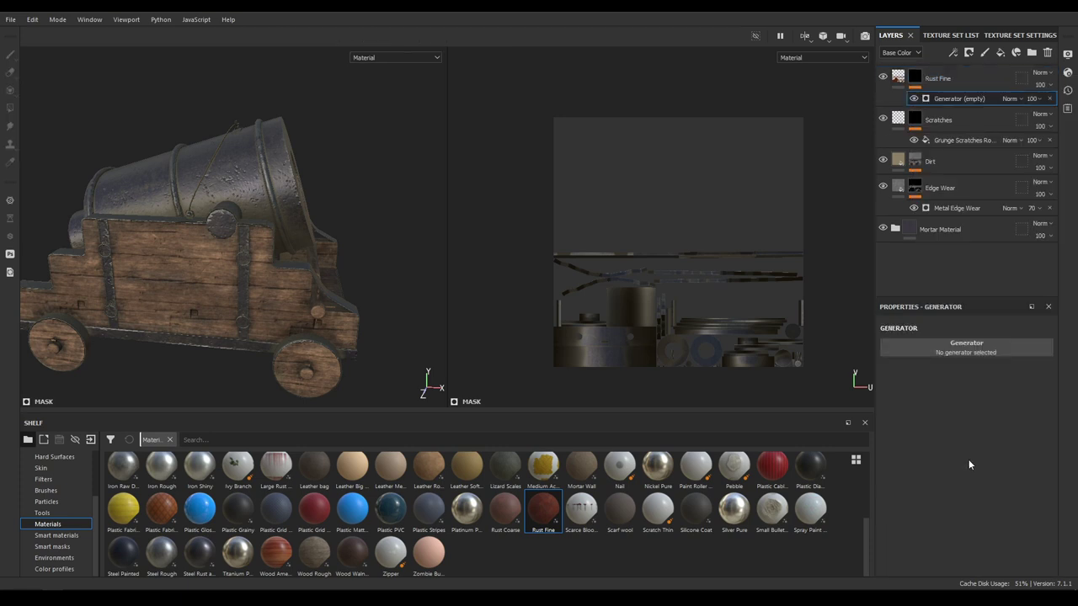
left_click(974, 352)
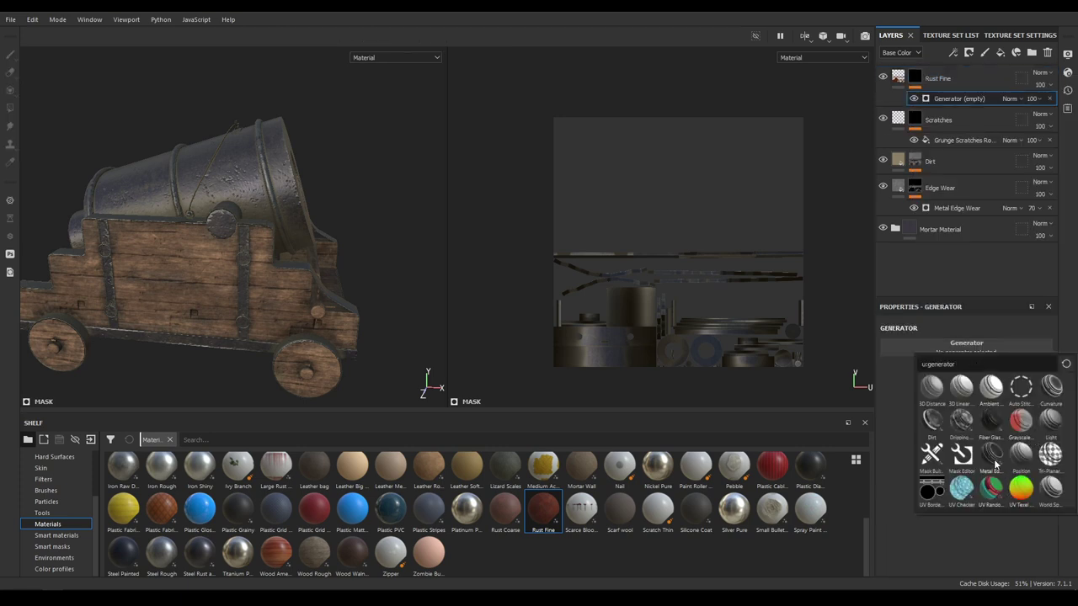
left_click(994, 463)
Turn on Use Triplanar for the rust mask's generator and set its Wear Contrast to 0.8
scroll(290, 221, "up", 3)
left_click_drag(282, 220, 369, 253, "alt")
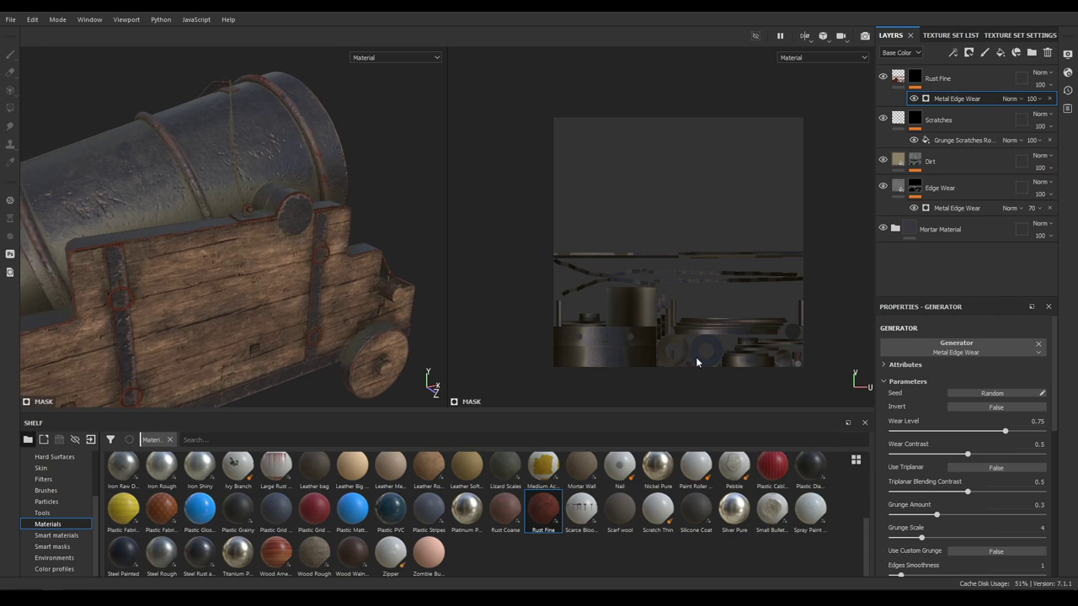
left_click(984, 469)
left_click_drag(967, 455, 1000, 455)
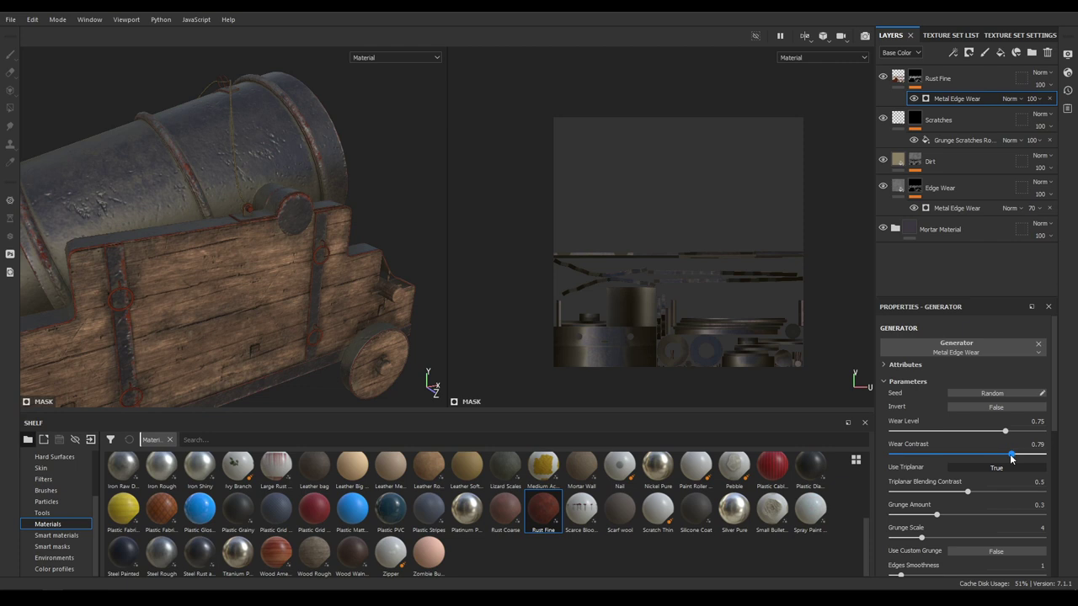
Try a low Wear Level on the rust generator, then set it to 0.78
left_click_drag(1004, 435, 917, 438)
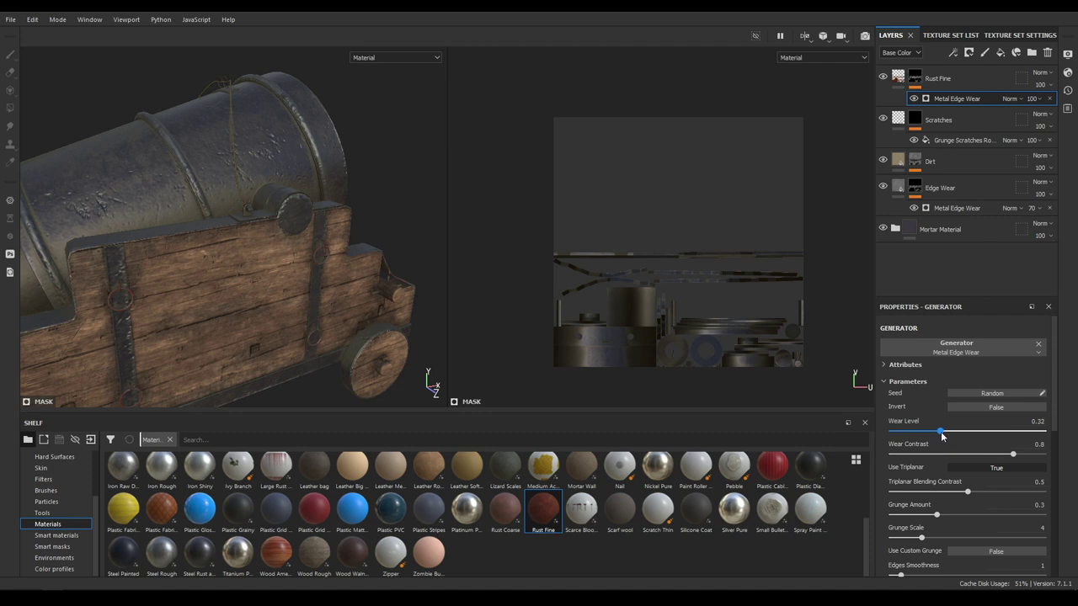
left_click_drag(942, 435, 1005, 430)
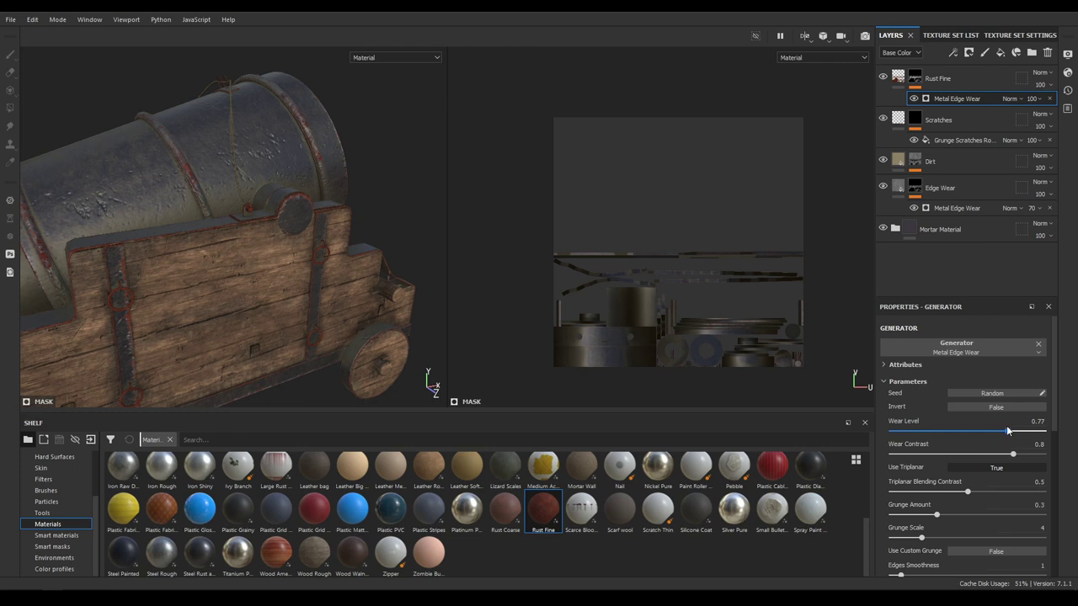
left_click_drag(1008, 428, 1010, 428)
Set the opacity of the rust mask's Metal Edge Wear to 70 and inspect the rust on the barrel and side straps
scroll(115, 194, "down", 1)
middle_click_drag(115, 195, 201, 202, "alt")
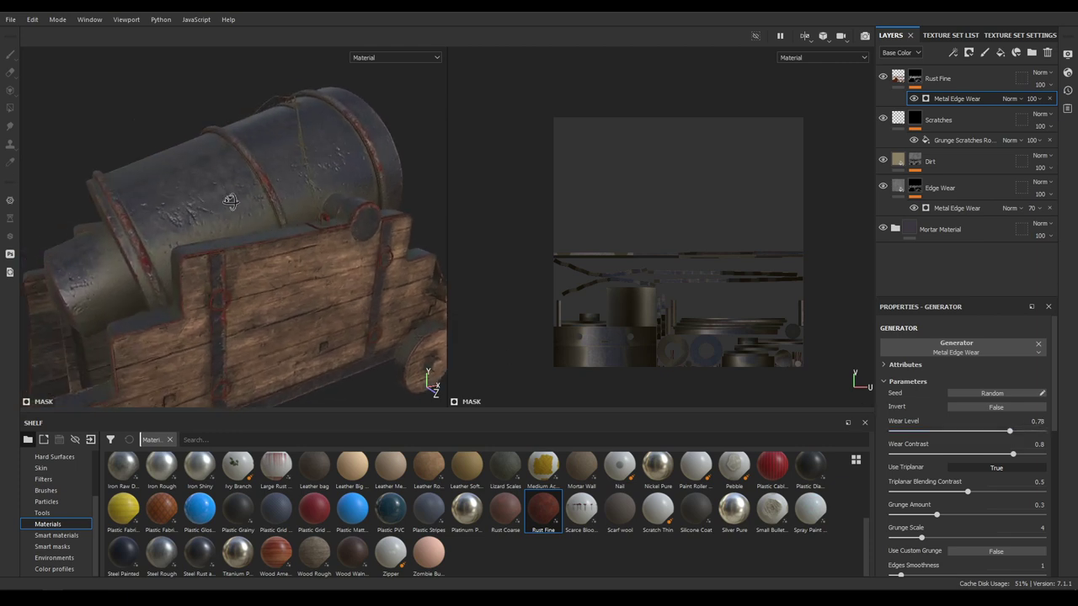
left_click(1034, 98)
left_click_drag(1074, 120, 1037, 123)
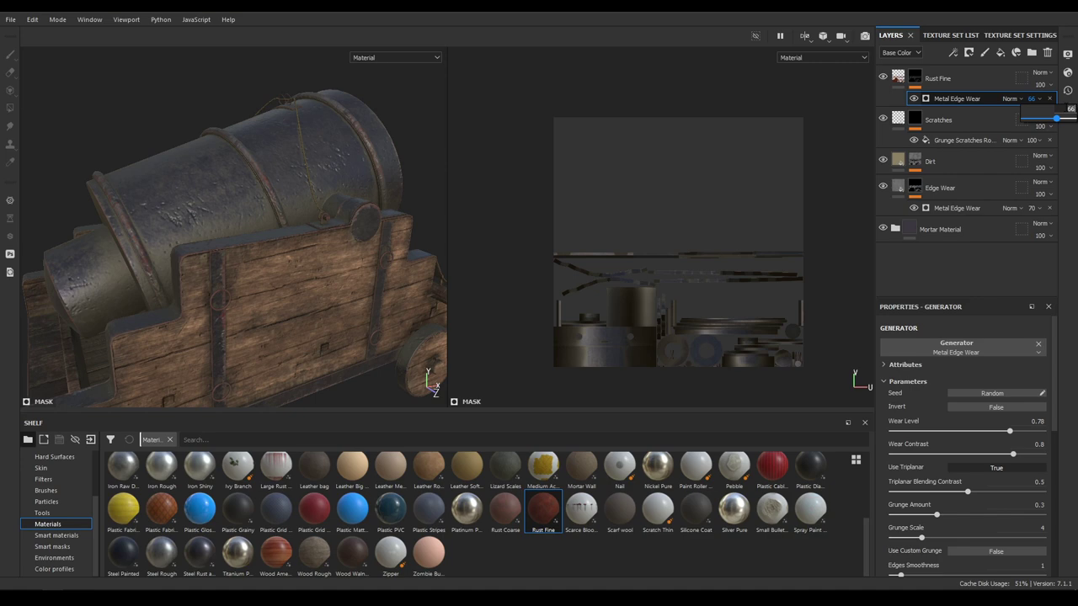
key("Return")
right_click_drag(361, 168, 287, 62, "alt")
left_click_drag(286, 62, 187, 223, "alt")
right_click_drag(187, 223, 387, 271, "alt")
left_click_drag(388, 271, 286, 268, "alt")
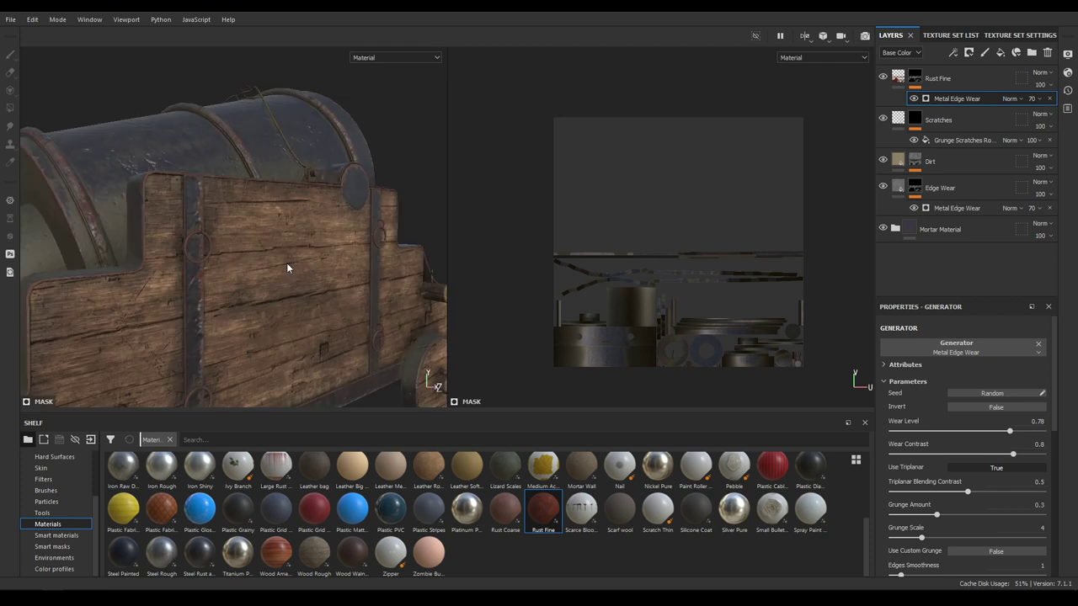
Add a paint effect to the Rust Fine mask and set its blending mode to Linear dodge (Add)
right_click(965, 101)
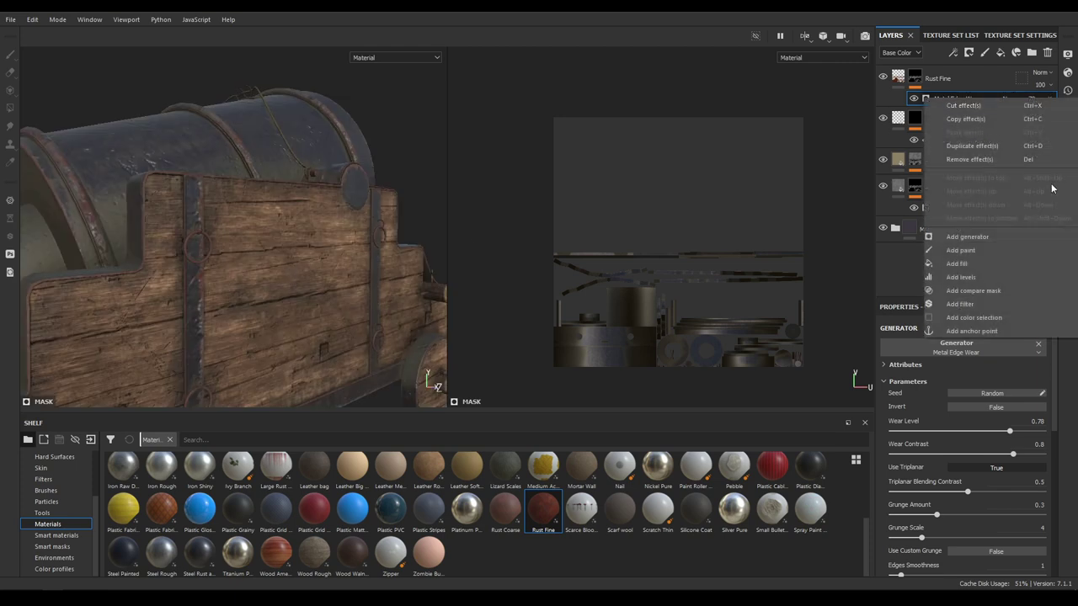
left_click(968, 251)
left_click(1013, 100)
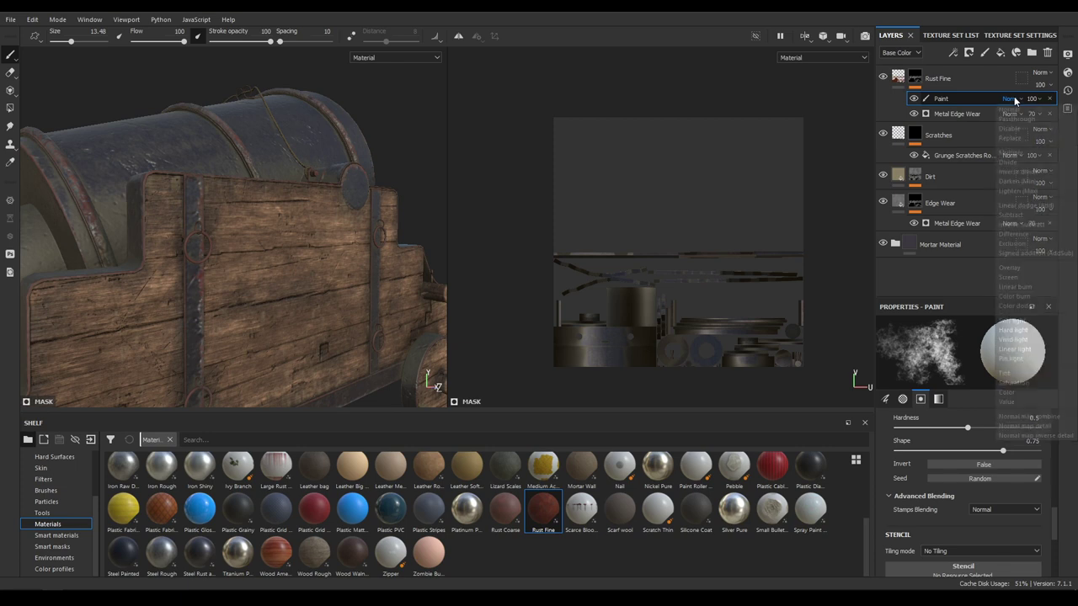
left_click(1048, 207)
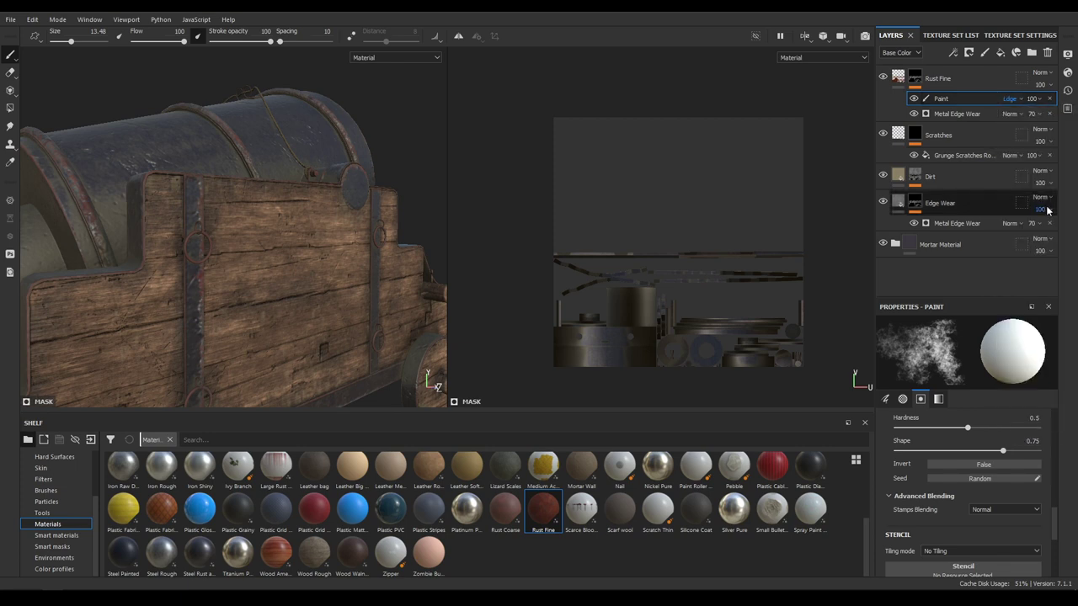
Paint rust with the Dirt 2 brush where the strap nearest the breech meets the carriage's bottom metal rail
left_click(70, 492)
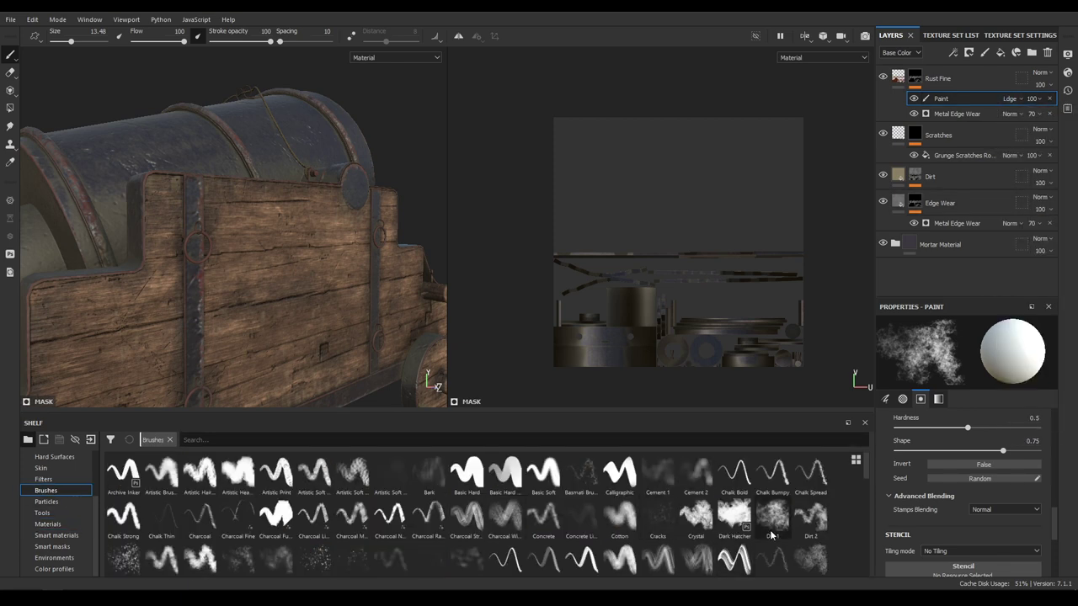
left_click(810, 515)
left_click_drag(286, 206, 268, 295, "alt")
middle_click_drag(268, 295, 244, 214, "alt")
mouse_move(245, 214)
left_mouse_down()
mouse_move(156, 298)
mouse_move(206, 296)
mouse_move(122, 303)
mouse_move(169, 307)
left_mouse_up()
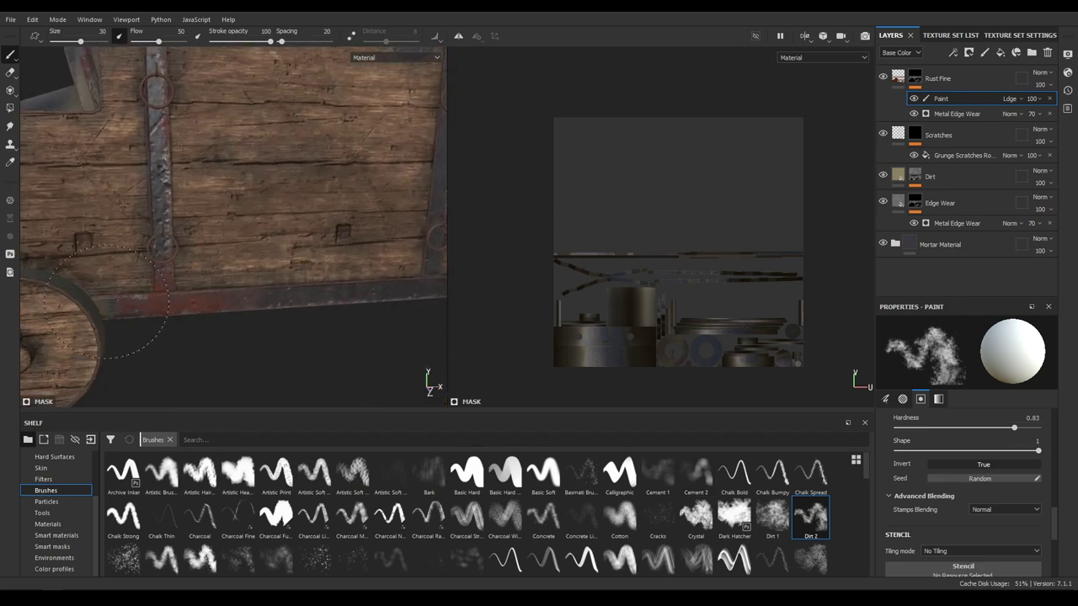
Paint rust on the lower part of the carriage's other vertical strap, around its ring
middle_click_drag(219, 196, 127, 226, "alt")
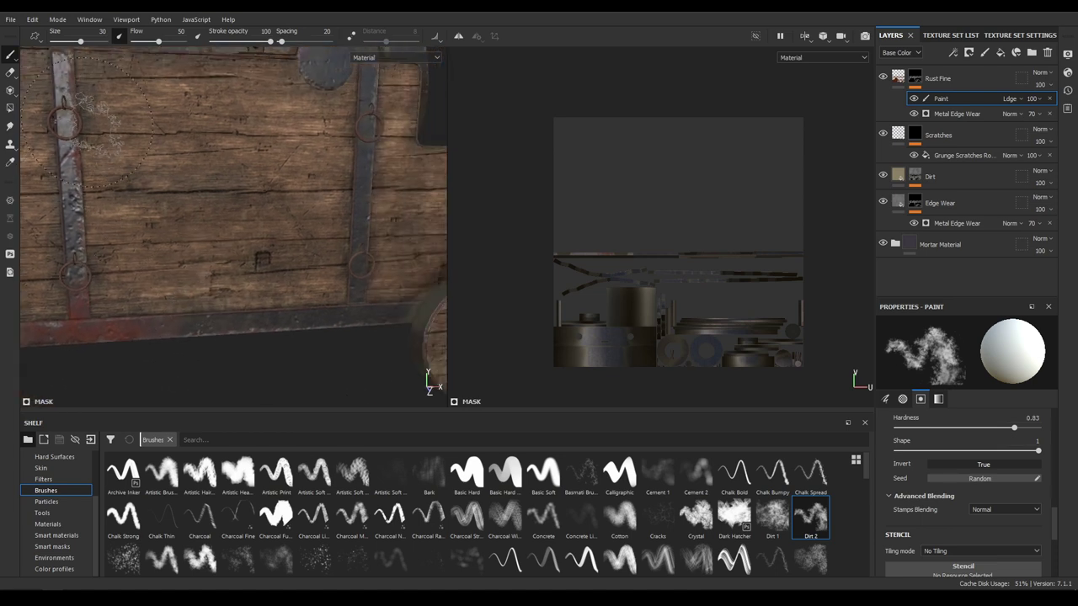
scroll(90, 290, "down", 3)
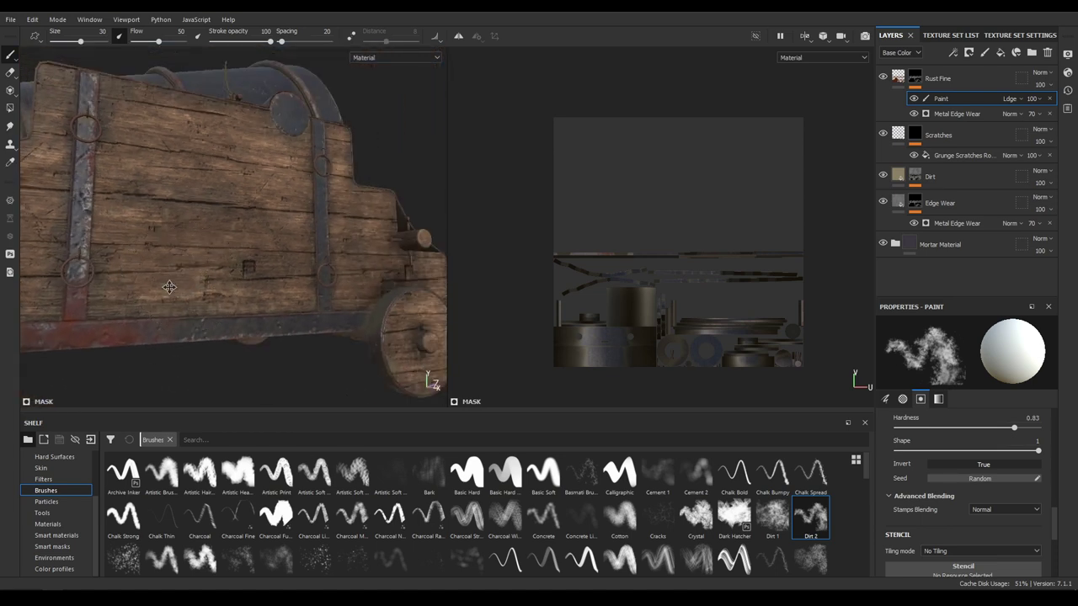
mouse_move(170, 288)
left_mouse_down("alt")
mouse_move(221, 299)
mouse_move(233, 217)
left_mouse_up("alt")
right_click_drag(233, 217, 295, 320, "alt")
left_click(294, 210)
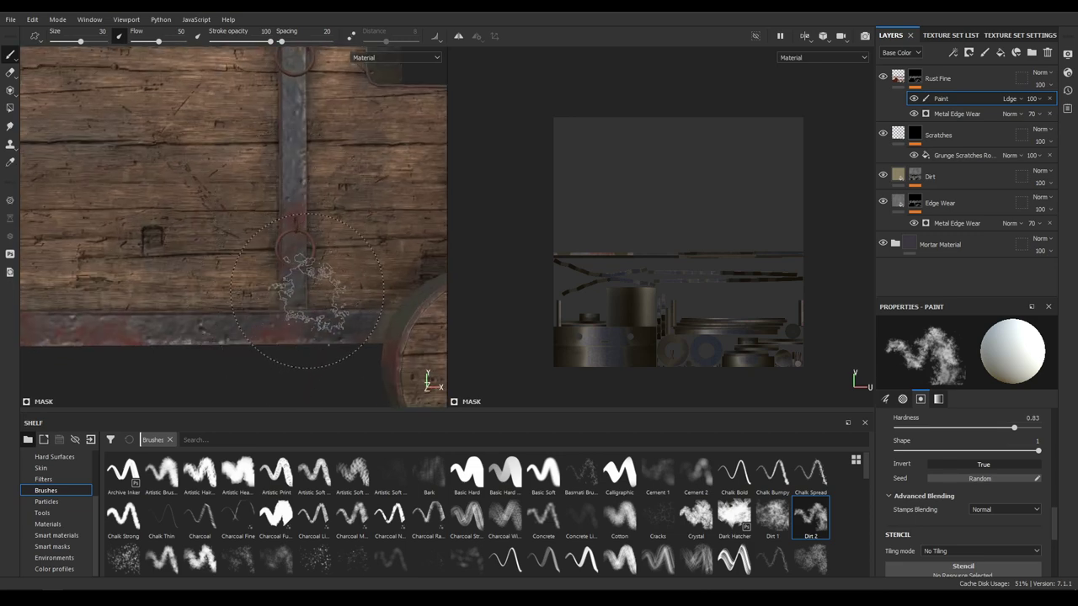
left_click_drag(269, 328, 309, 212, "alt")
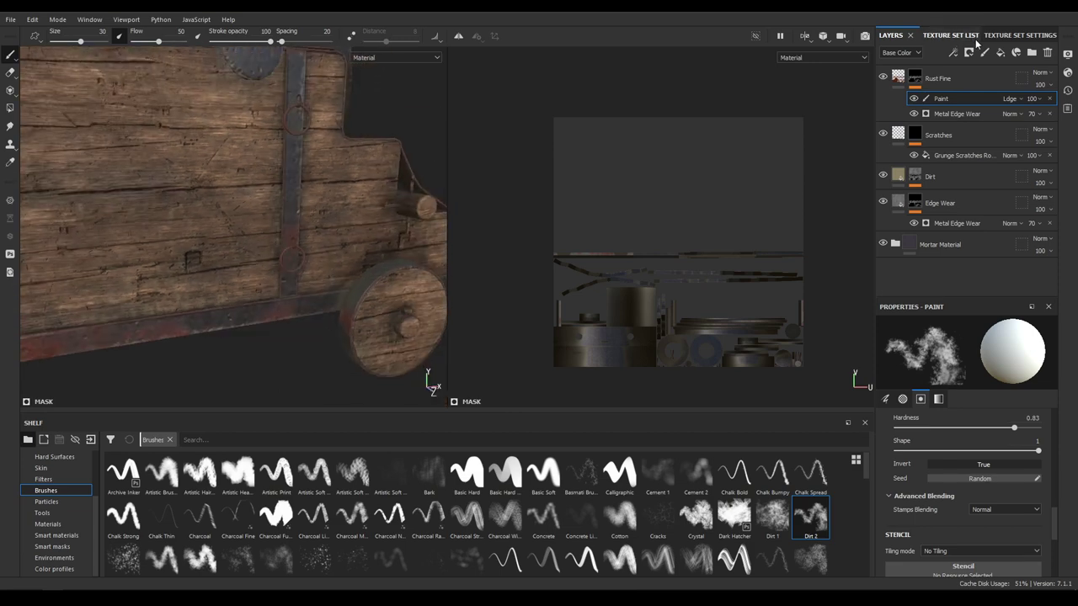
left_click(949, 35)
left_click(1004, 35)
left_click(891, 36)
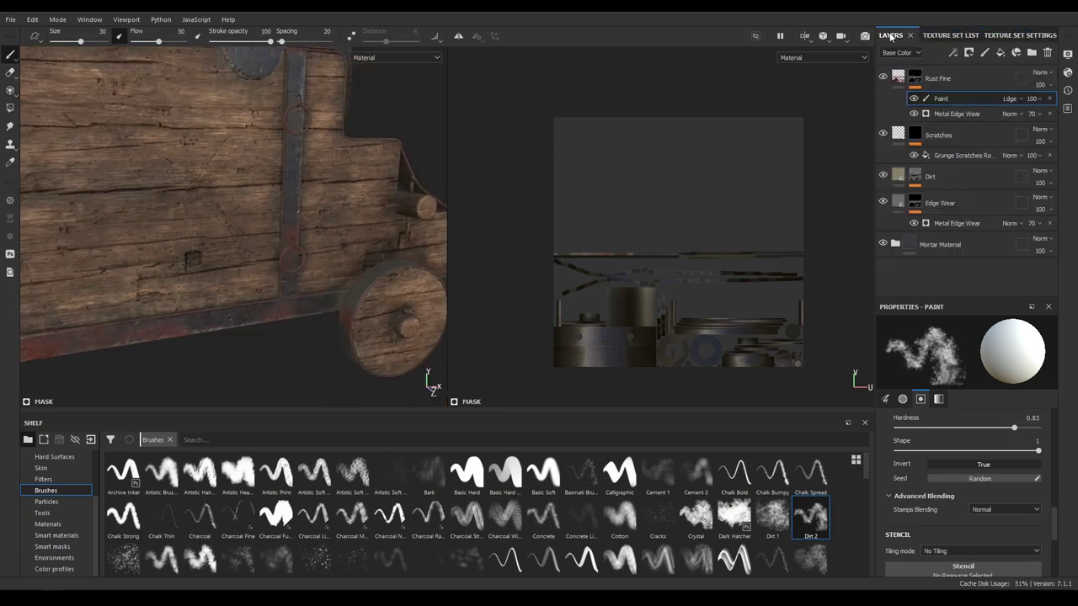
Check the painted rust on the carriage's side and set the rust mask's paint effect opacity to 45
scroll(335, 271, "down", 2)
left_click_drag(312, 207, 277, 245, "alt")
scroll(186, 257, "up", 3)
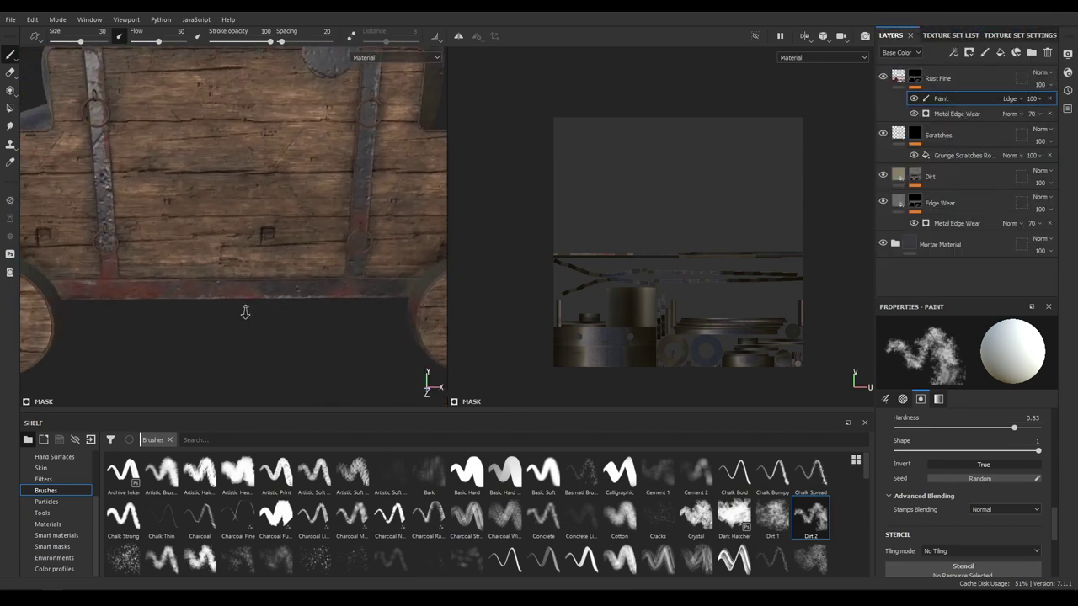
left_click(1033, 100)
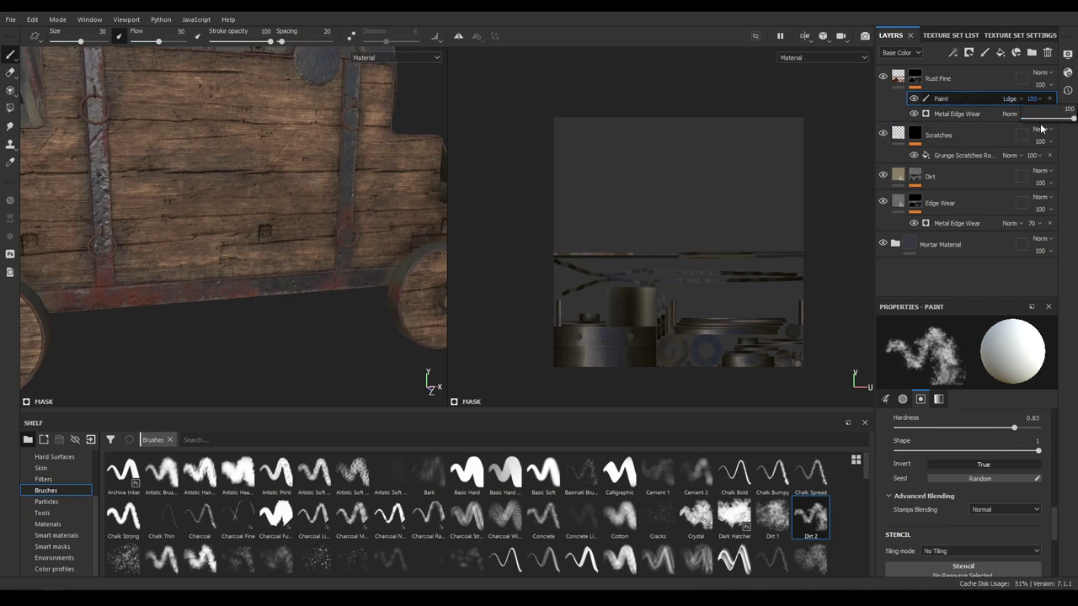
left_click_drag(1044, 123, 1035, 123)
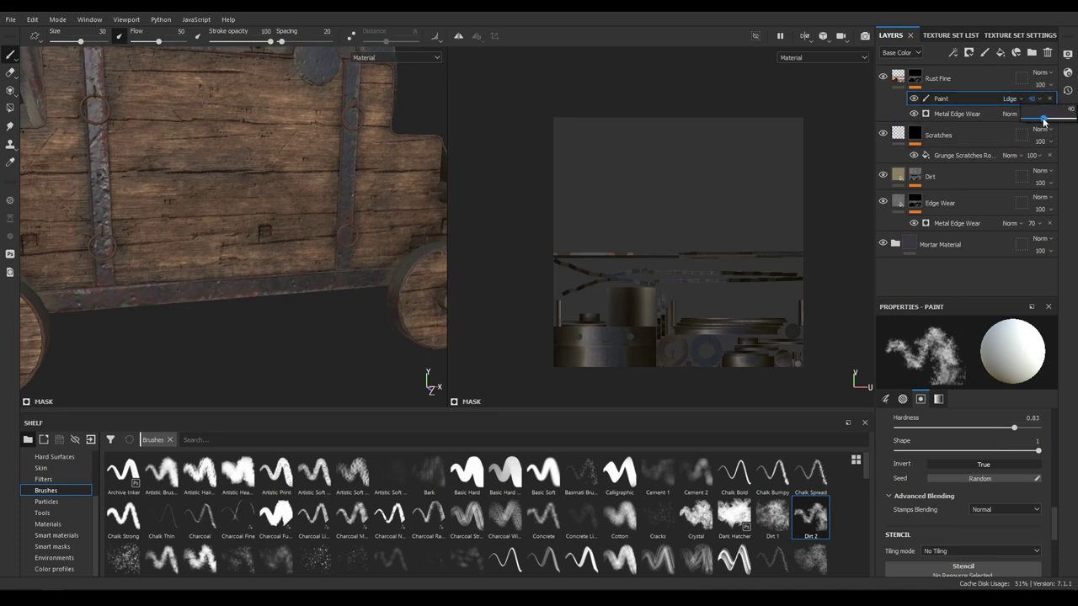
Darken the Rust Fine layer's rust color slightly by lowering its brightness
left_click(898, 75)
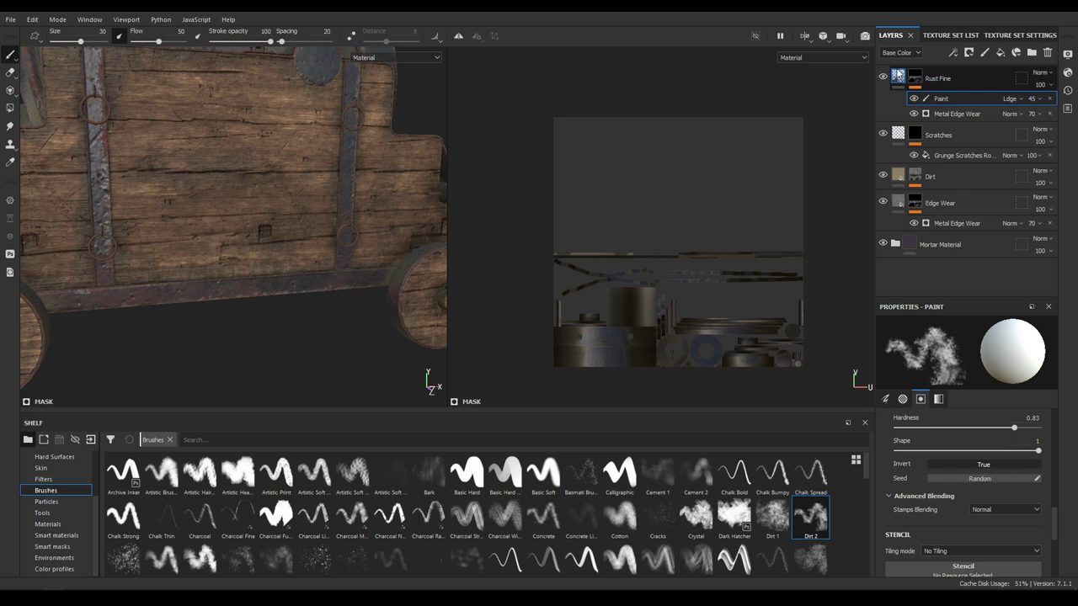
left_click(1013, 468)
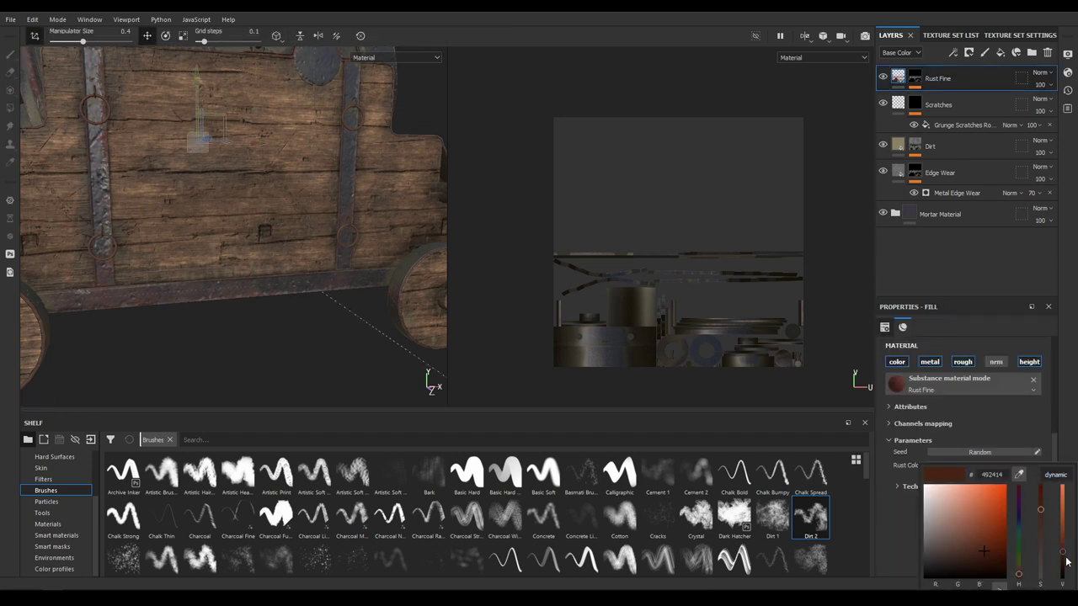
left_click_drag(1063, 556, 1062, 560)
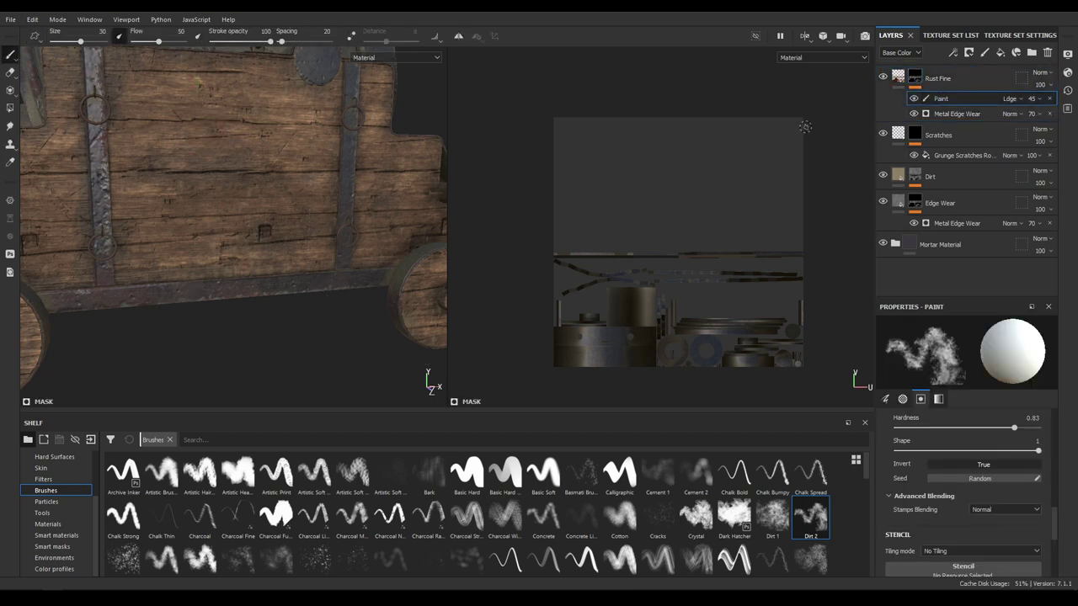
Set the Dirt 2 paint brush's spacing to 5
middle_click_drag(327, 155, 144, 150, "alt")
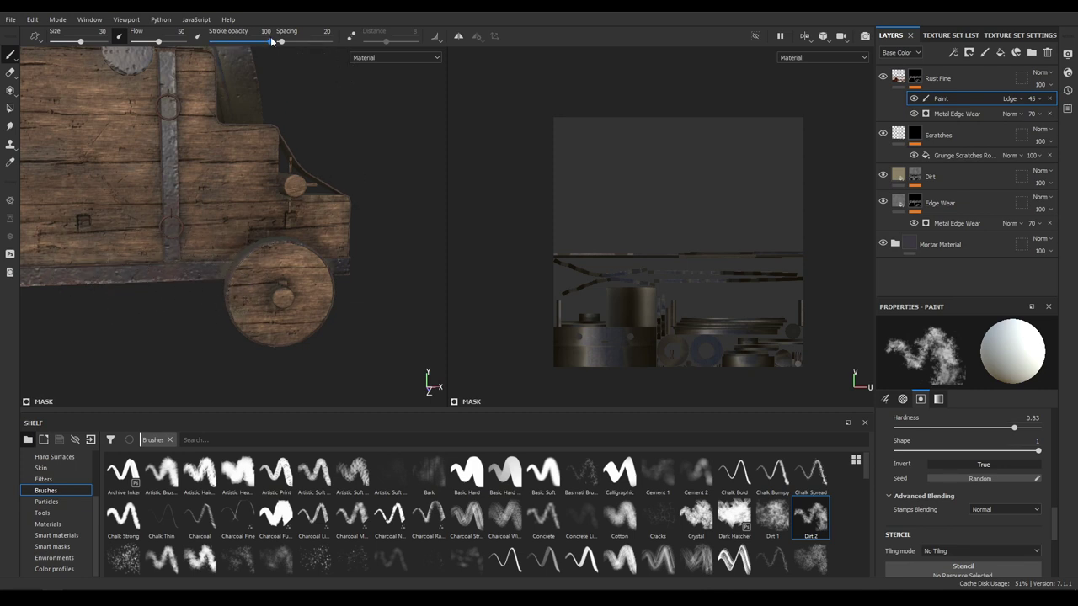
left_click_drag(280, 44, 278, 44)
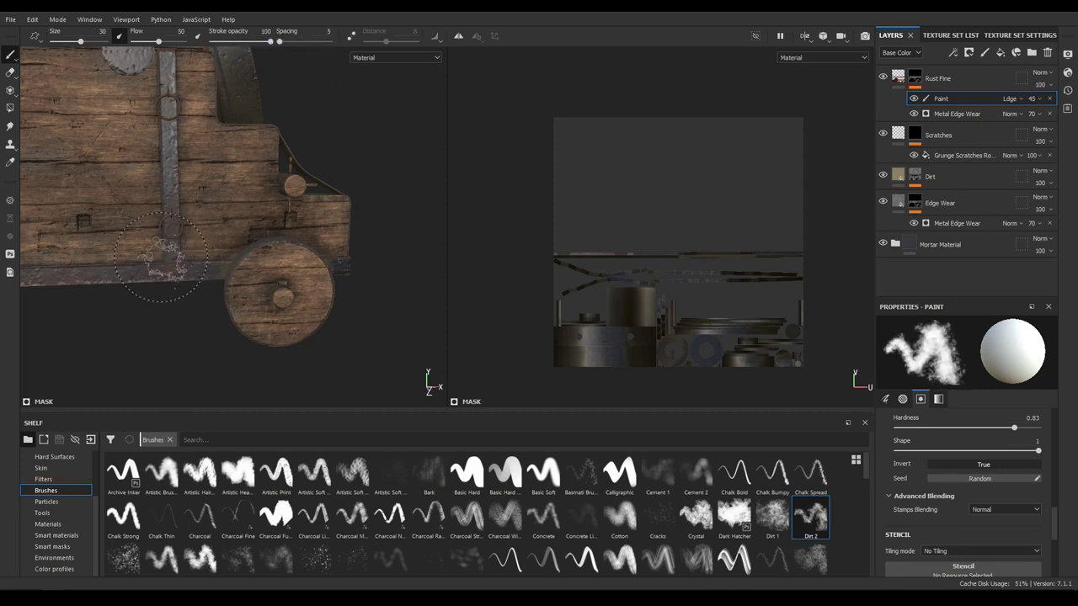
Examine the rust and wear on the carriage's front and on the metal straps and bottom rail of its opposite side
left_click_drag(150, 181, 166, 209, "alt")
left_click_drag(218, 276, 173, 277, "alt")
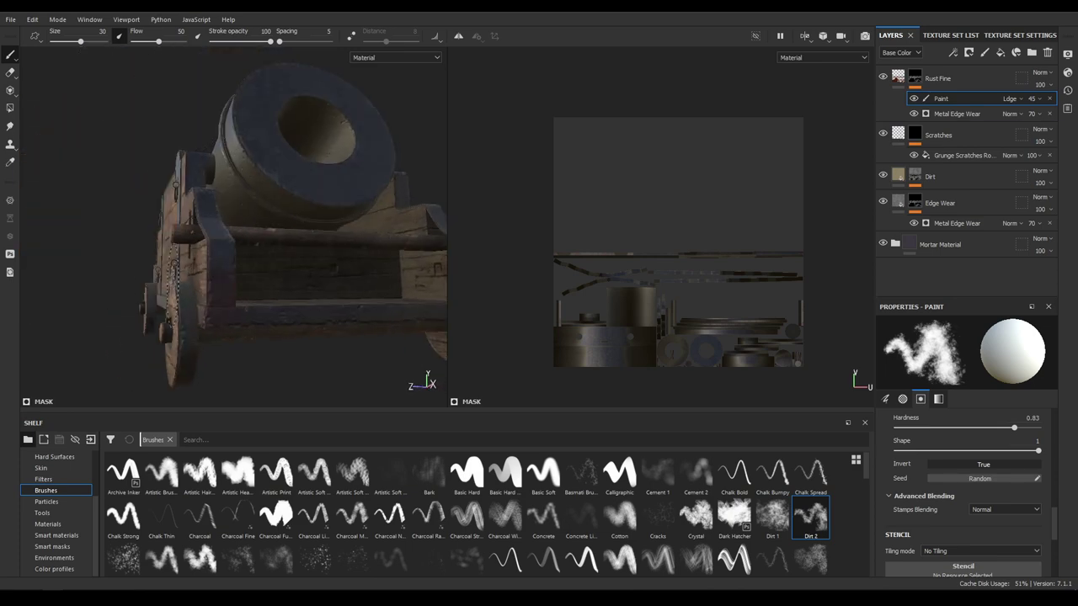
left_click_drag(182, 354, 167, 268, "alt")
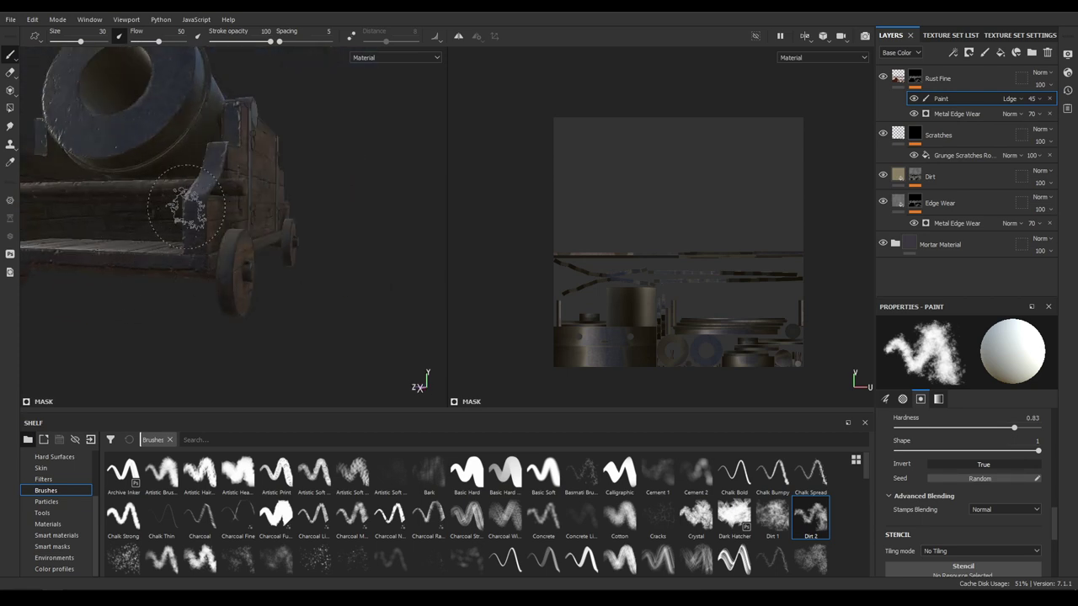
left_click_drag(186, 207, 267, 212, "alt")
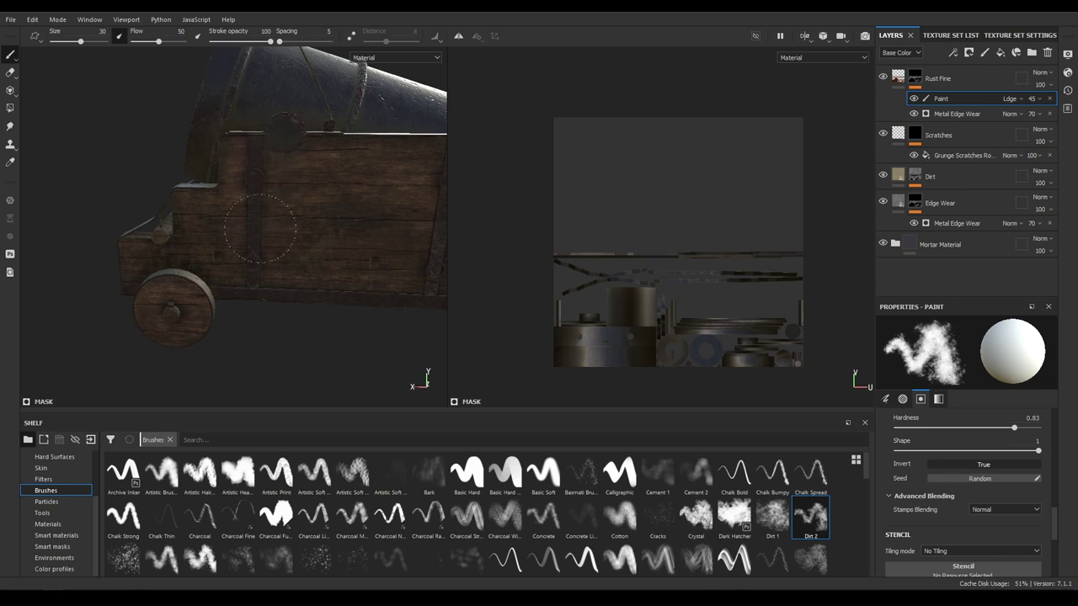
right_click_drag(255, 294, 305, 289, "shift")
left_click_drag(302, 282, 317, 244, "alt")
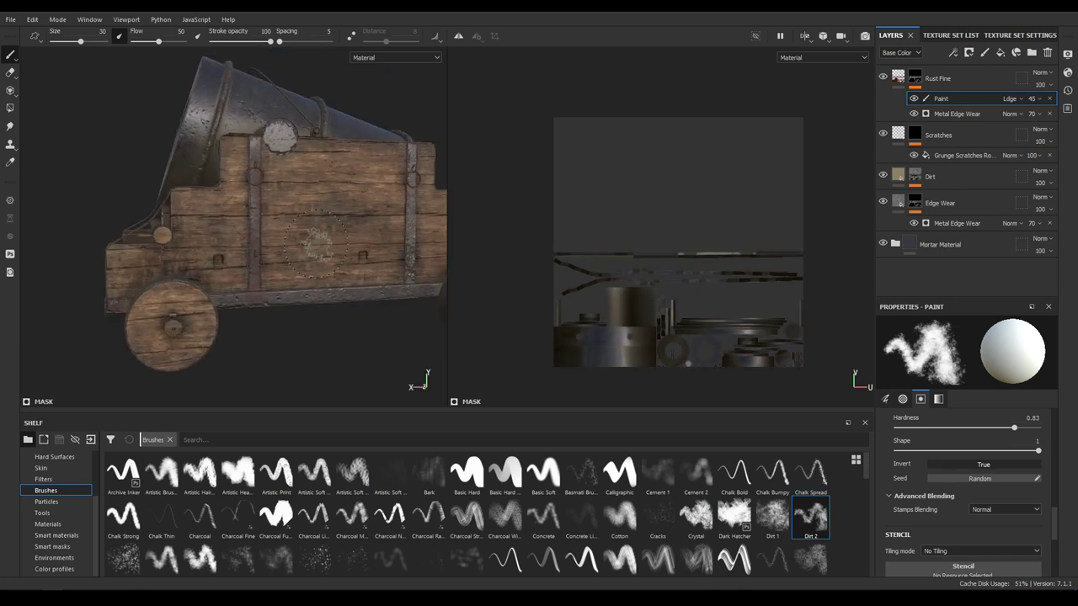
left_click_drag(266, 300, 226, 288, "alt")
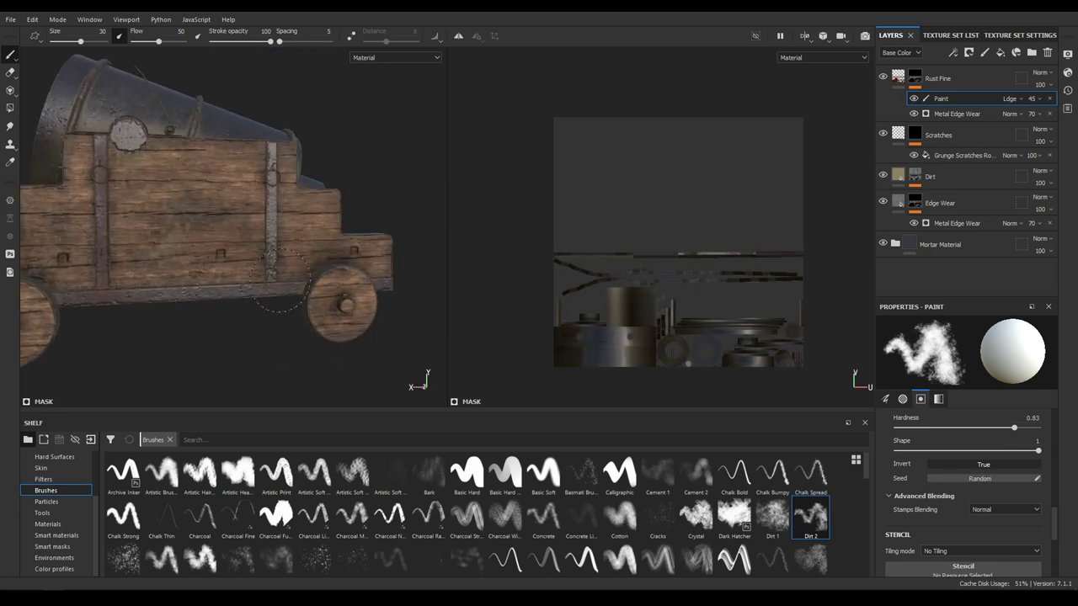
left_click_drag(297, 291, 287, 314, "alt")
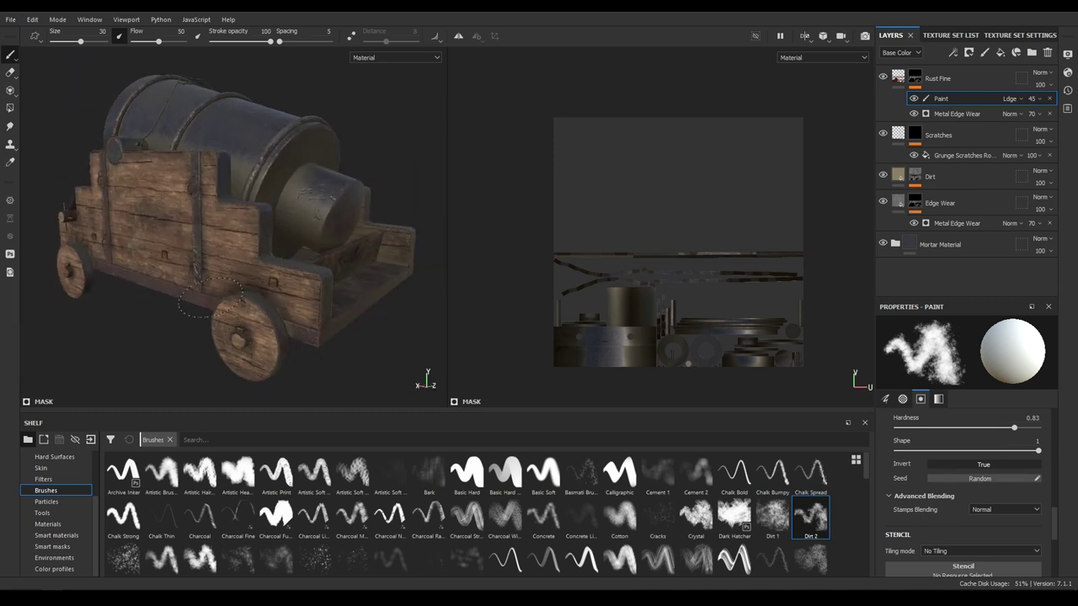
left_click_drag(210, 298, 314, 264, "alt")
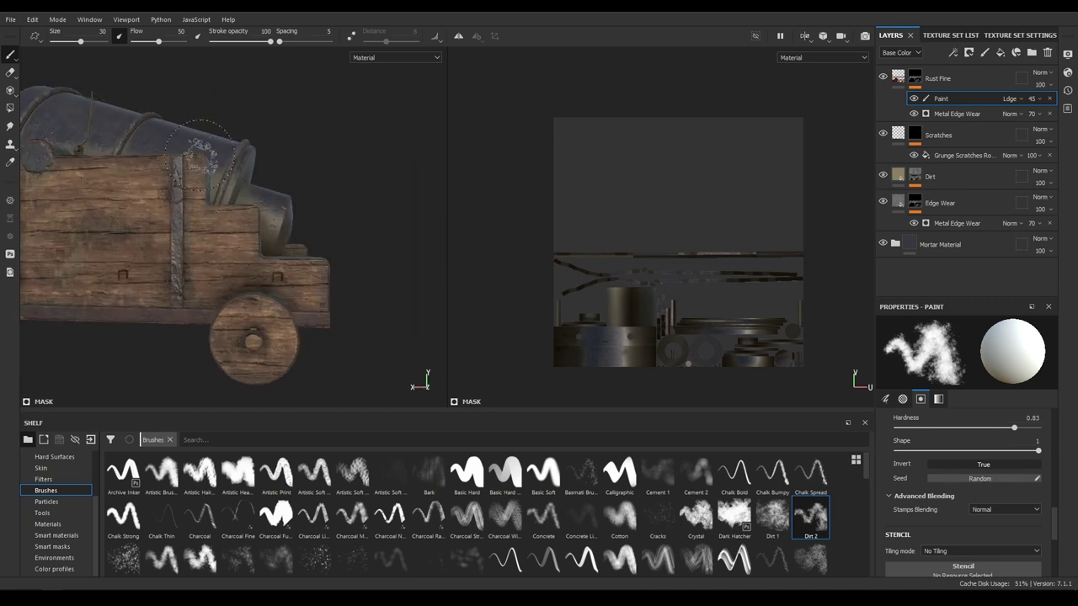
Examine the barrel's breech end and the rear of the carriage from close up for rust and surface detail
left_click_drag(223, 164, 228, 234, "alt")
mouse_move(228, 233)
right_mouse_down("alt")
mouse_move(247, 379)
mouse_move(228, 248)
right_mouse_up("alt")
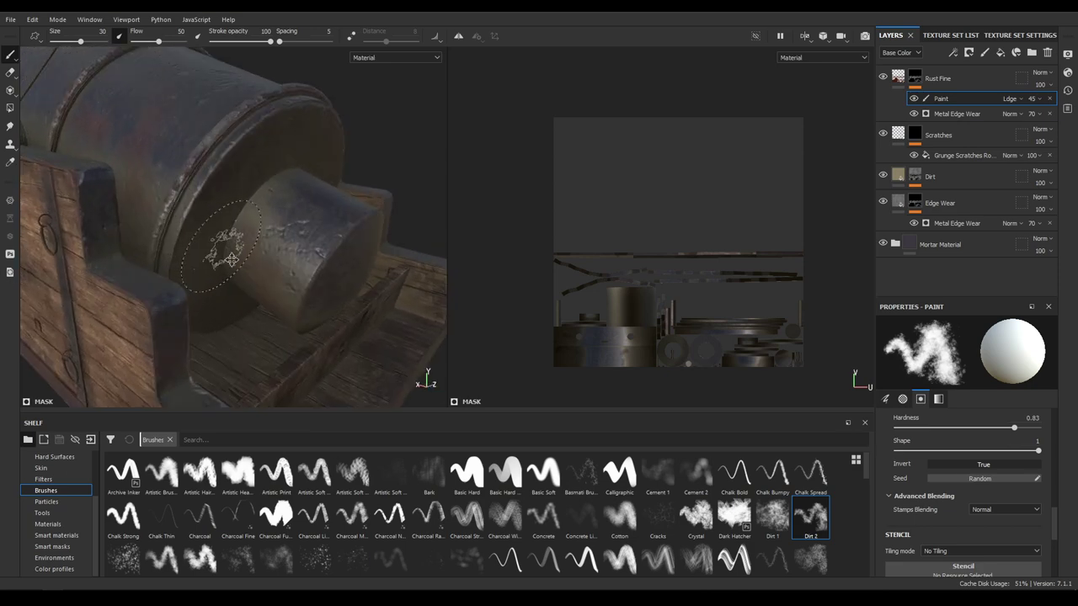
mouse_move(228, 248)
left_mouse_down("alt")
mouse_move(202, 265)
mouse_move(258, 239)
mouse_move(234, 236)
left_mouse_up("alt")
right_click_drag(257, 294, 300, 361, "alt")
mouse_move(301, 362)
left_mouse_down("alt")
mouse_move(240, 358)
mouse_move(234, 250)
left_mouse_up("alt")
left_click_drag(283, 335, 285, 198, "alt")
left_click_drag(316, 395, 223, 279, "alt")
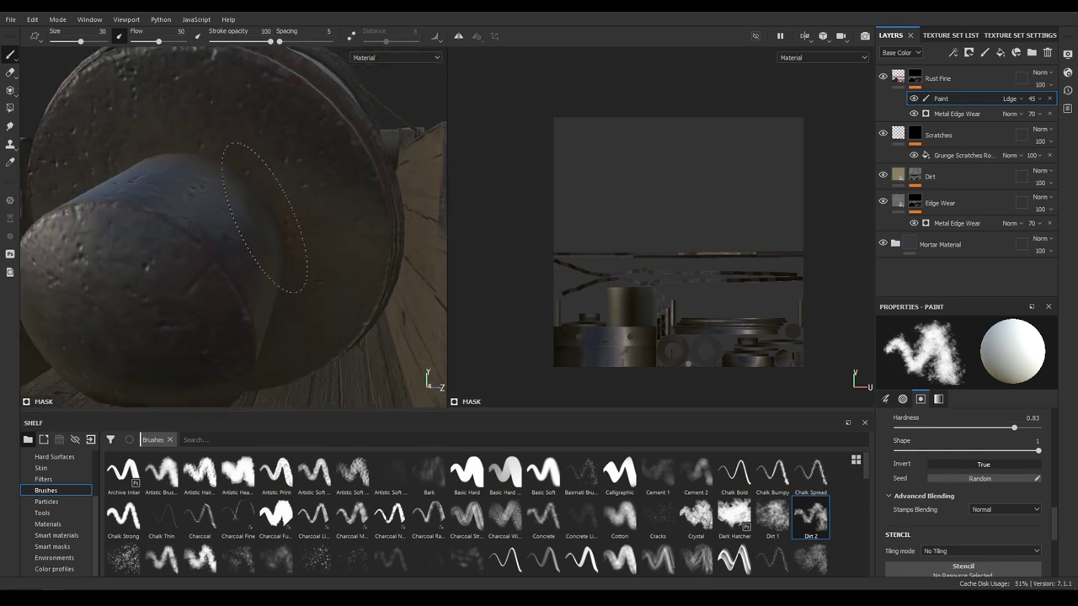
mouse_move(264, 217)
left_mouse_down("alt")
mouse_move(258, 234)
mouse_move(234, 229)
left_mouse_up("alt")
mouse_move(210, 377)
left_mouse_down("alt")
mouse_move(428, 378)
mouse_move(312, 210)
mouse_move(240, 139)
left_mouse_up("alt")
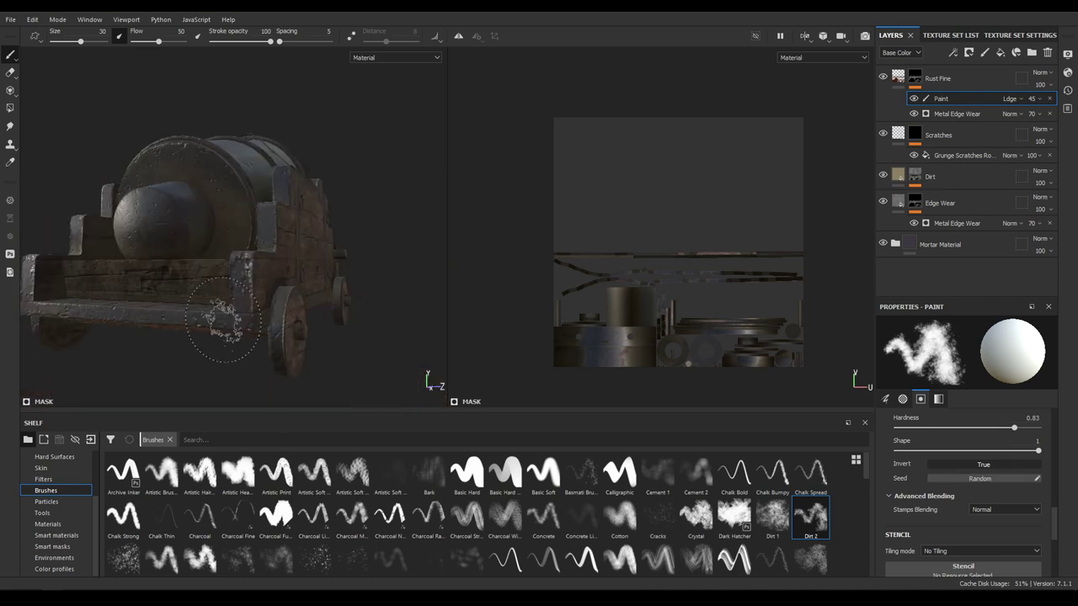
mouse_move(234, 331)
left_mouse_down("alt")
mouse_move(387, 308)
mouse_move(369, 295)
left_mouse_up("alt")
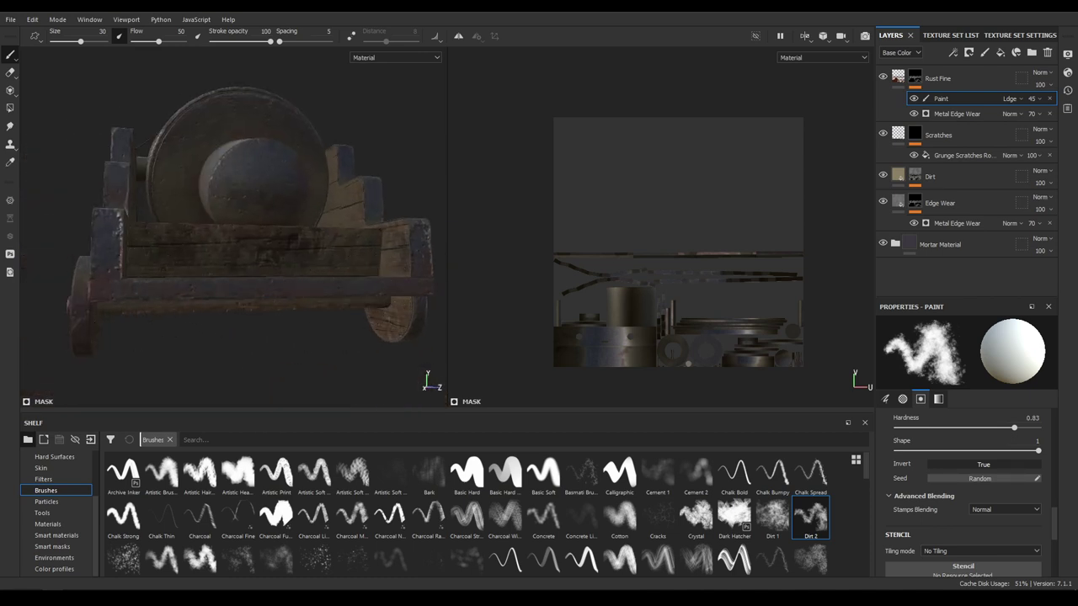
Examine the barrel, trunnion and carriage straps from the muzzle side to judge the overall metal texturing
mouse_move(143, 299)
left_mouse_down("alt")
mouse_move(378, 255)
mouse_move(441, 202)
mouse_move(282, 281)
left_mouse_up("alt")
right_click_drag(283, 281, 202, 289, "shift")
left_click_drag(202, 289, 181, 313, "alt")
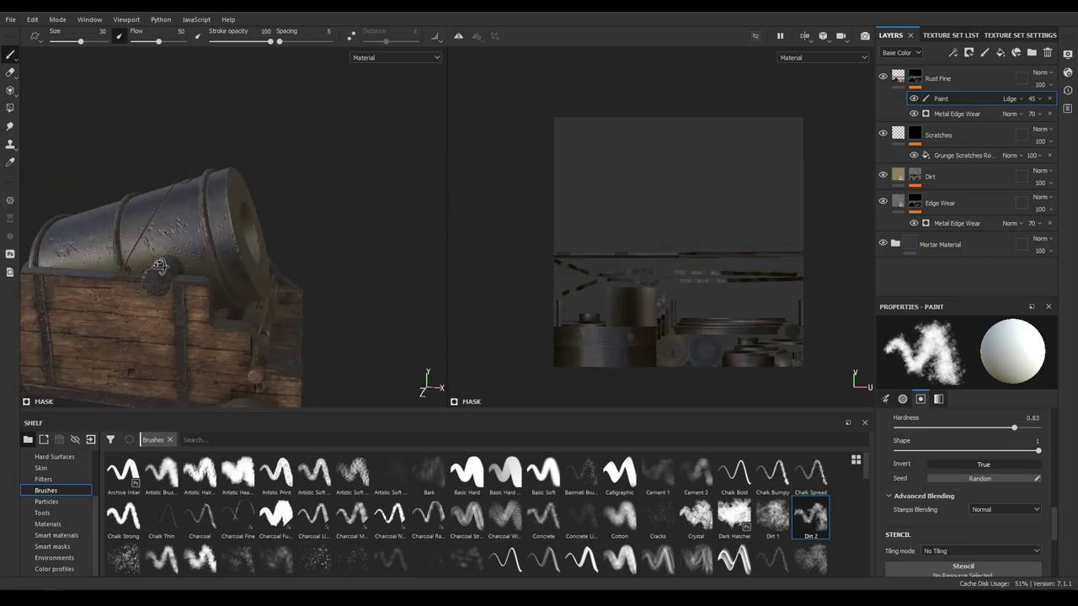
middle_click_drag(215, 317, 277, 262, "alt")
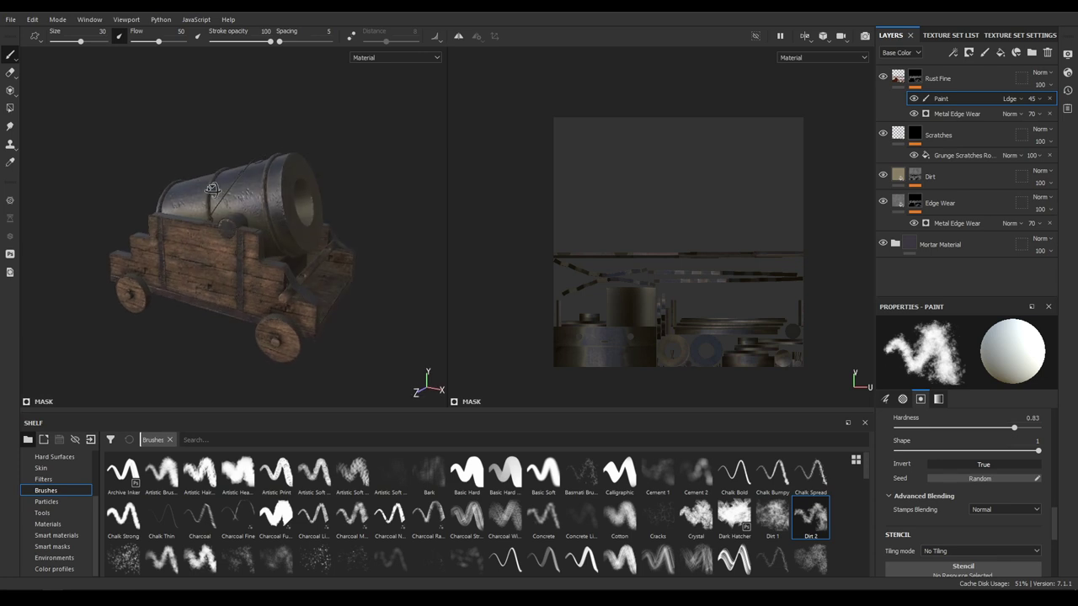
right_click_drag(287, 298, 335, 367, "alt")
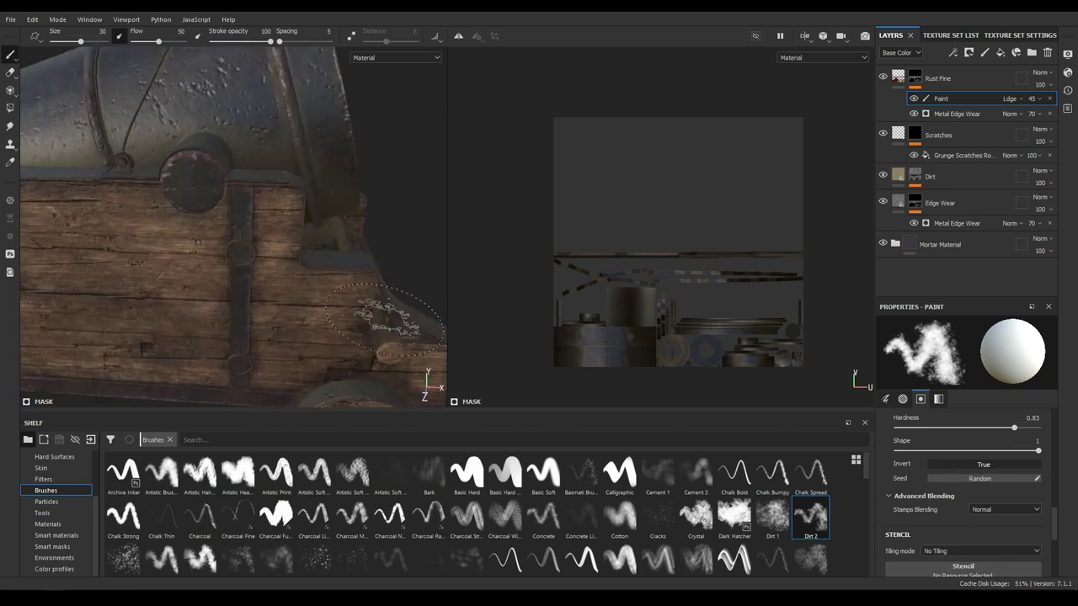
right_click_drag(386, 310, 341, 276, "alt")
middle_click_drag(337, 274, 360, 269, "alt")
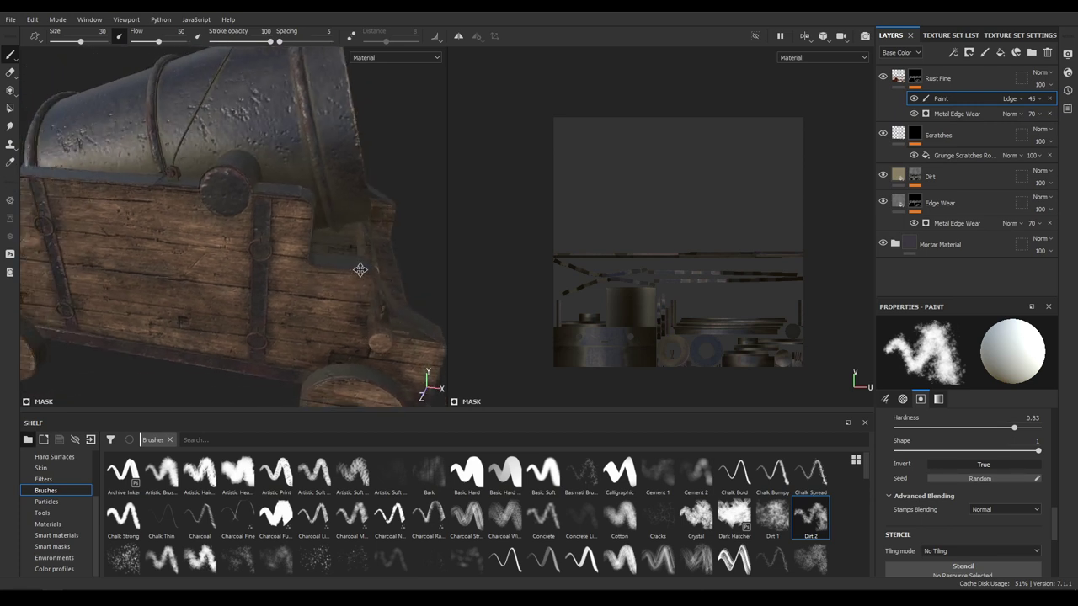
right_click_drag(361, 269, 288, 222, "alt")
middle_click_drag(288, 222, 321, 228, "alt")
left_click_drag(322, 227, 236, 274, "alt")
right_click_drag(317, 291, 349, 313, "alt")
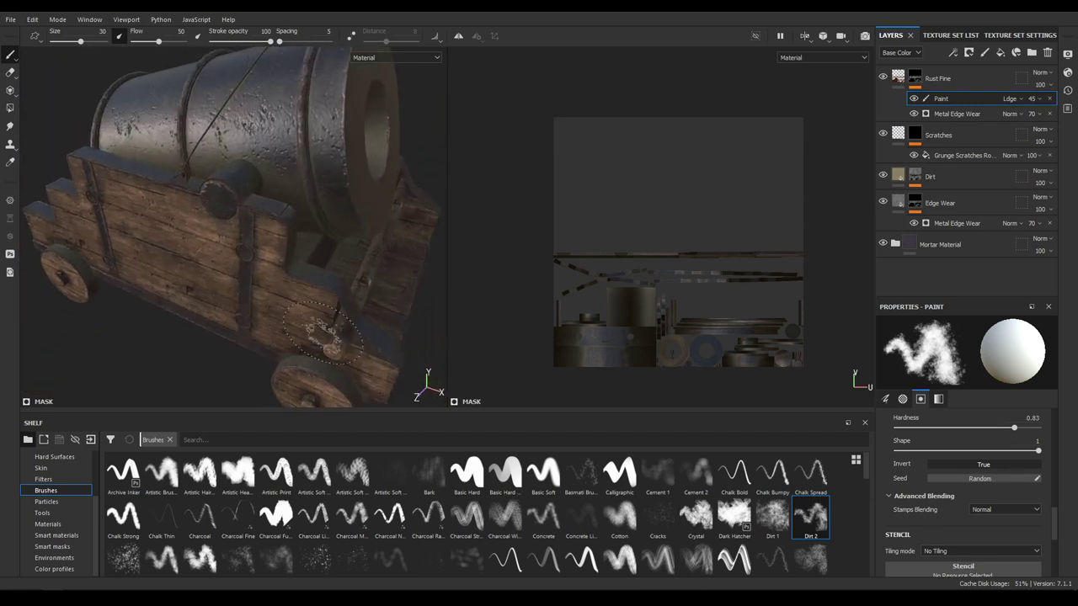
mouse_move(331, 318)
left_mouse_down("alt")
mouse_move(303, 246)
mouse_move(298, 260)
mouse_move(275, 253)
left_mouse_up("alt")
Select the Rust Fine layer and render the cannon with Iray in a front three-quarter view
left_click(937, 78)
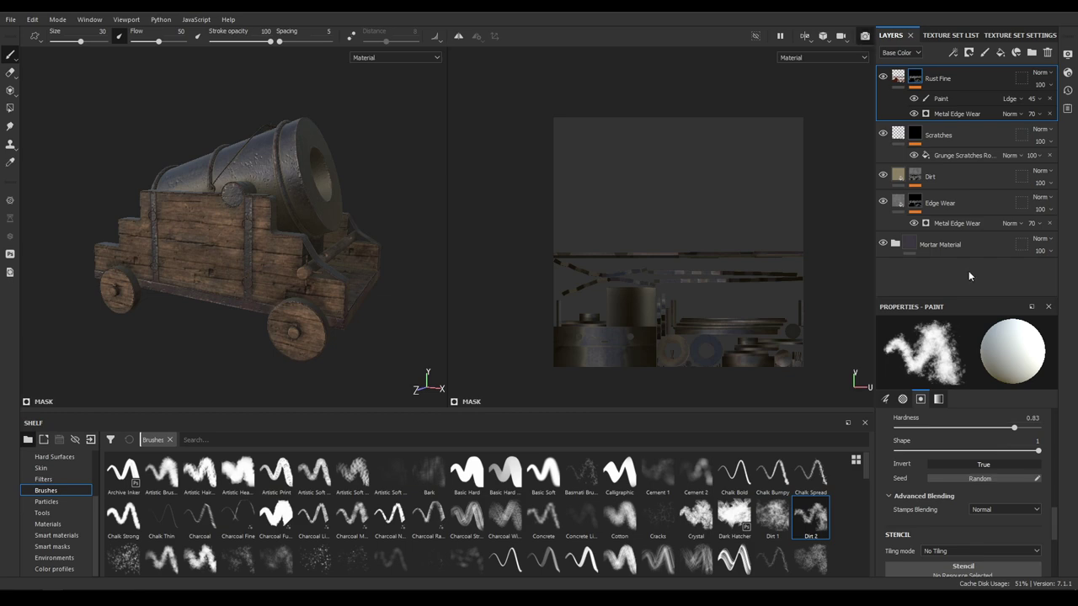
key("F12")
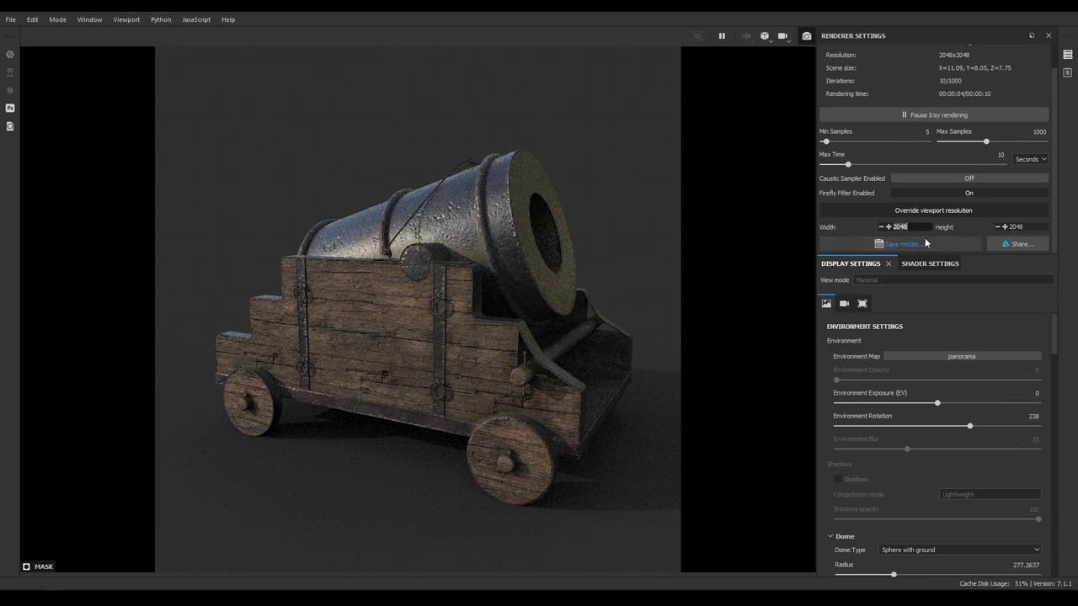
scroll(884, 377, "down", 5)
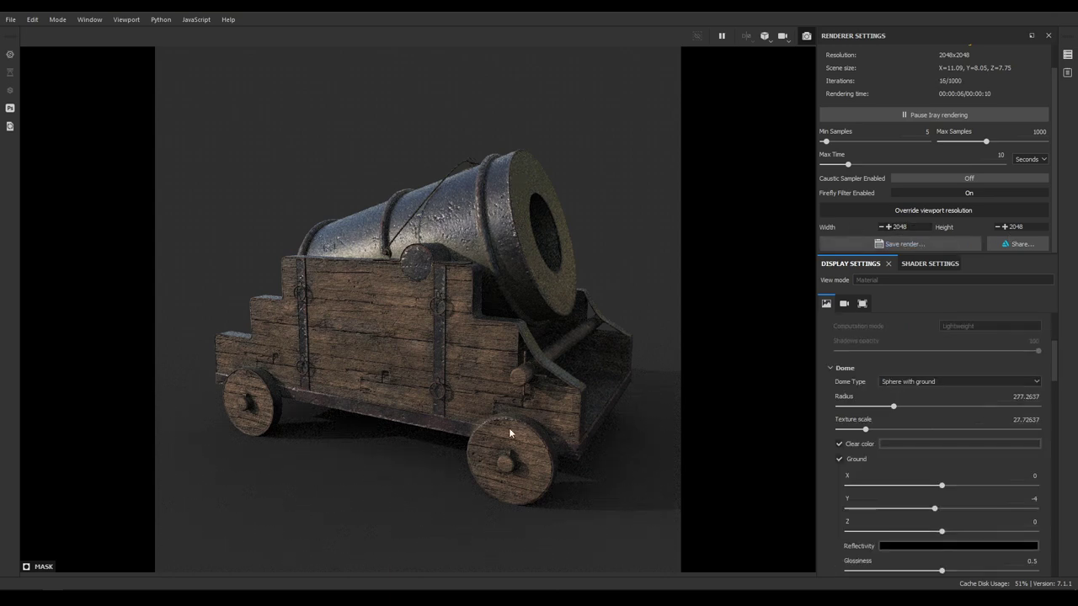
left_click_drag(493, 437, 529, 397, "alt")
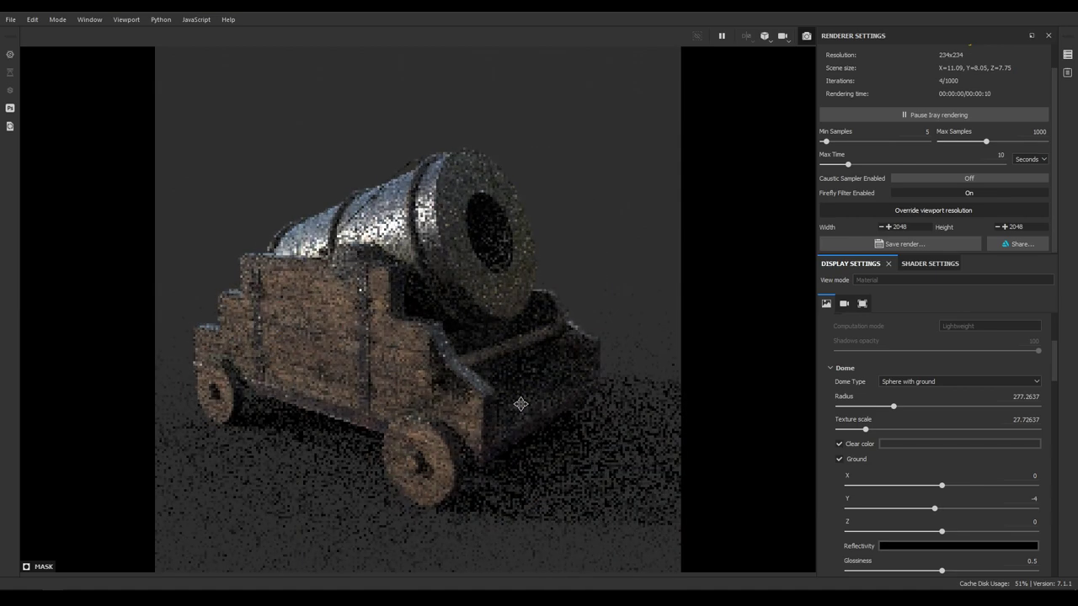
Activate the camera's post effects for the render
scroll(1000, 436, "down", 6)
scroll(1001, 437, "down", 5)
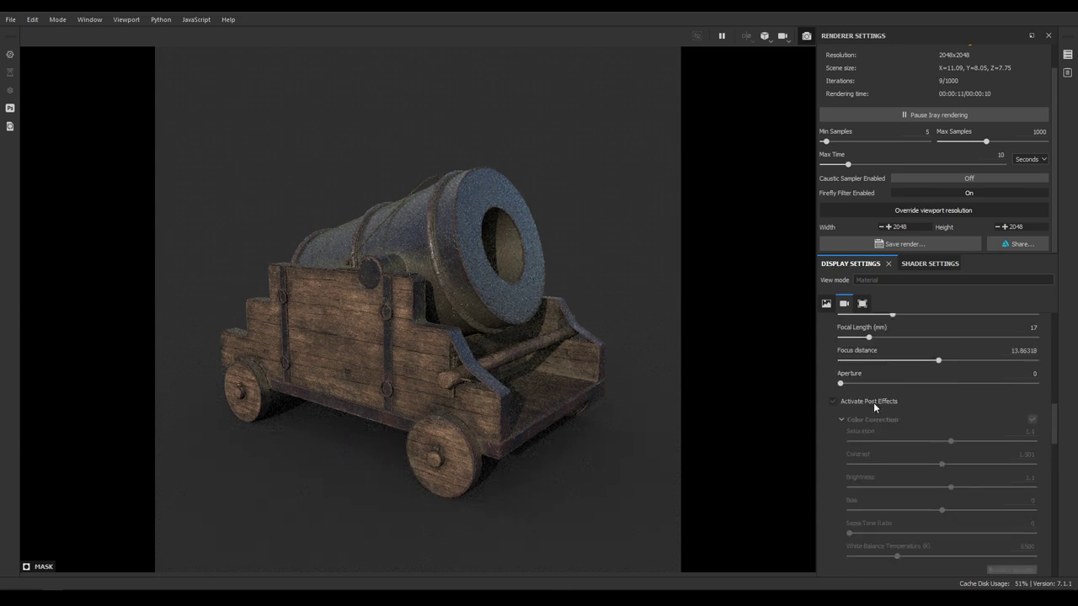
left_click(873, 402)
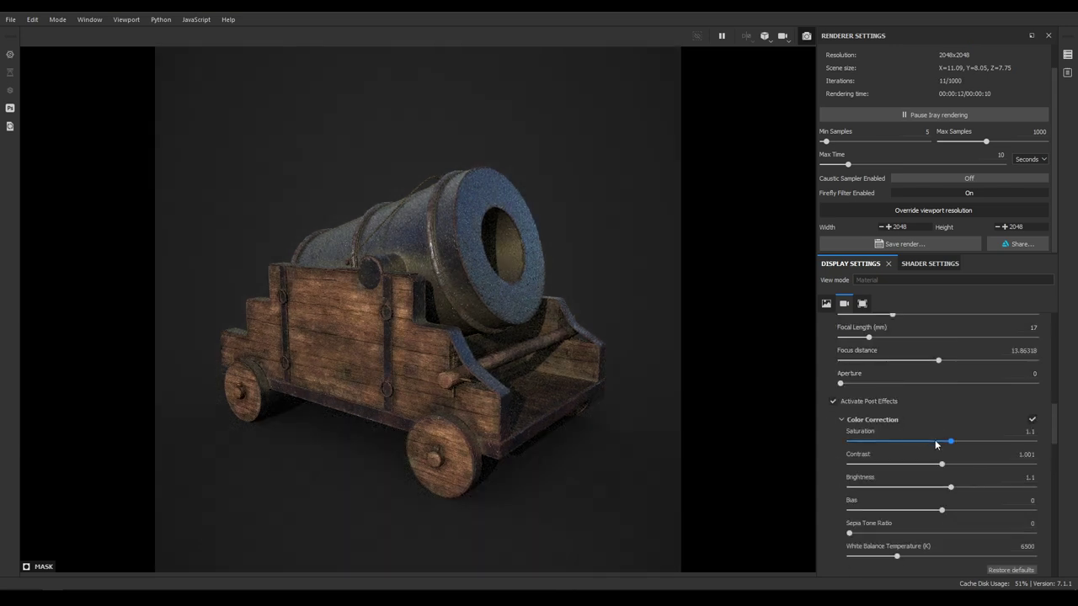
Adjust the color correction saturation and choose Auto as the tone mapping function
double_click(1029, 432)
key("BackSpace")
type("05")
key("Return")
left_click(1023, 476)
scroll(1024, 493, "down", 3)
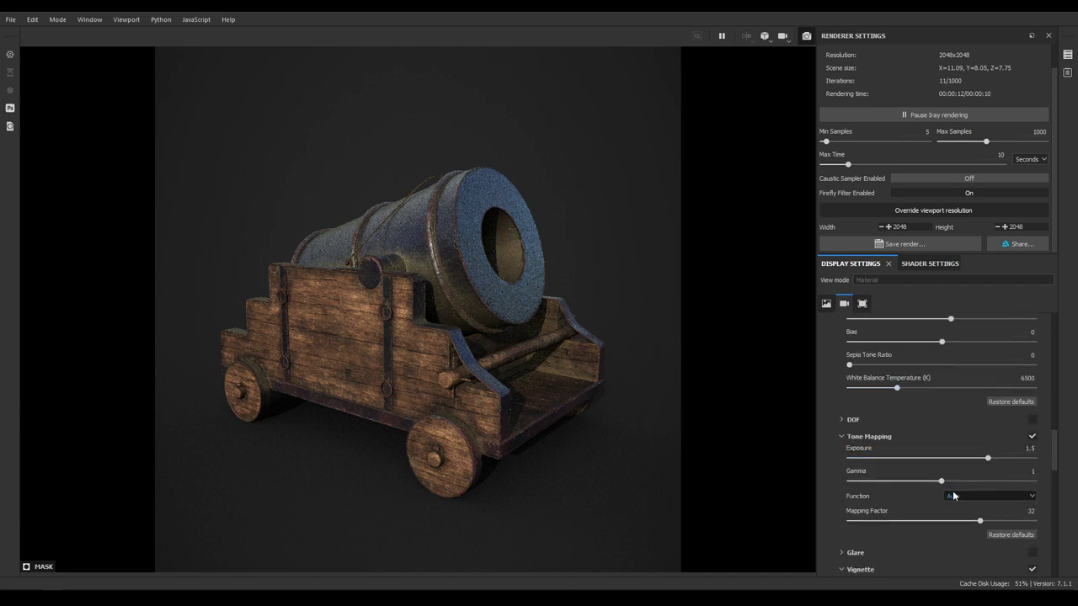
left_click(977, 497)
left_click(977, 505)
Activate the color profile and assign the redlog profile to it
scroll(901, 501, "down", 10)
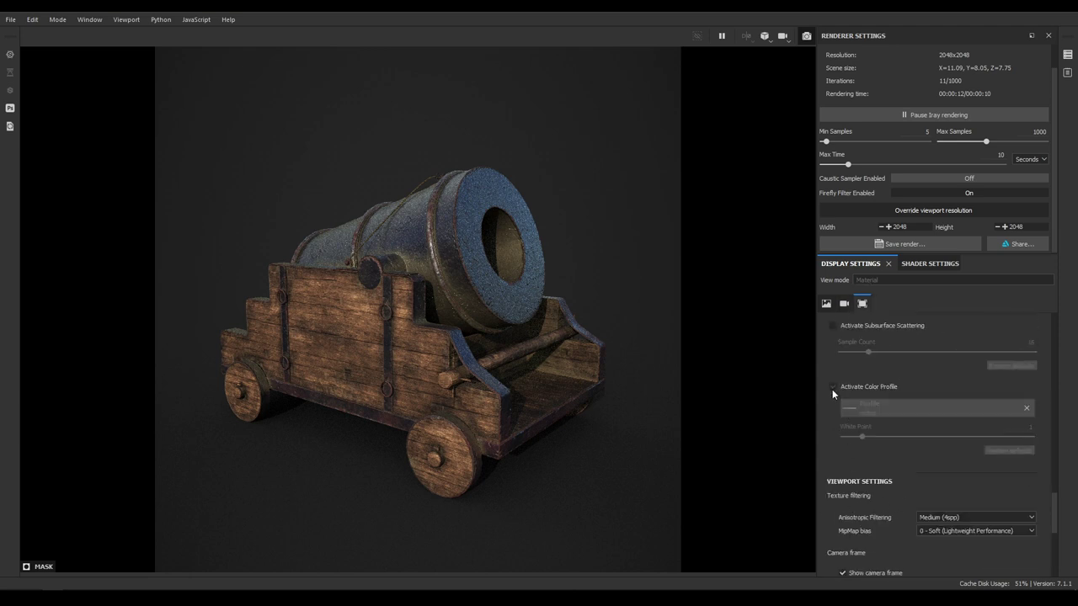
left_click(833, 388)
left_click(898, 411)
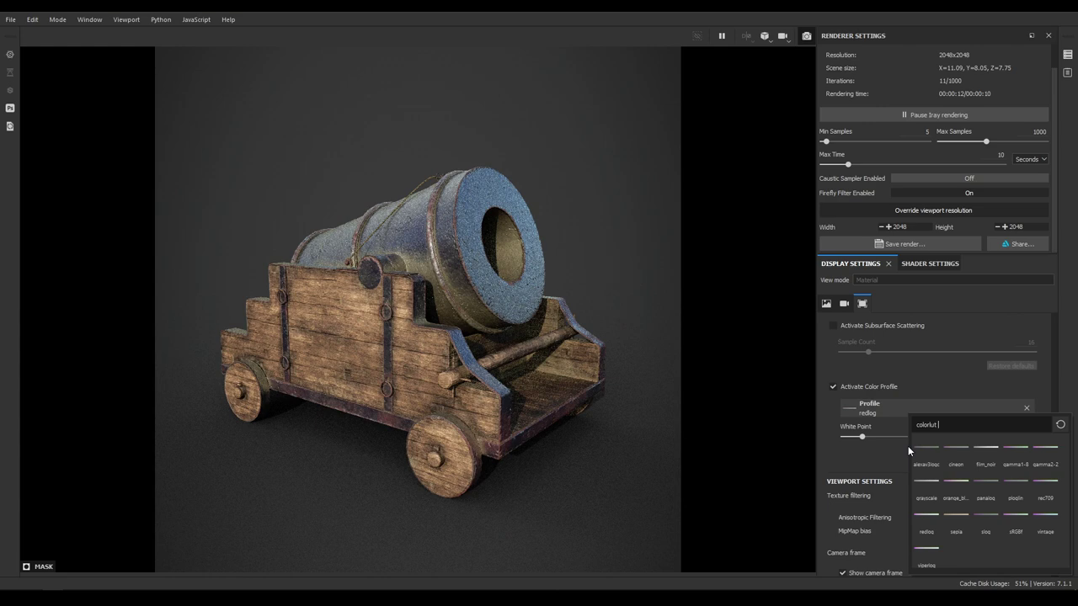
left_click(927, 522)
scroll(450, 380, "down", 1)
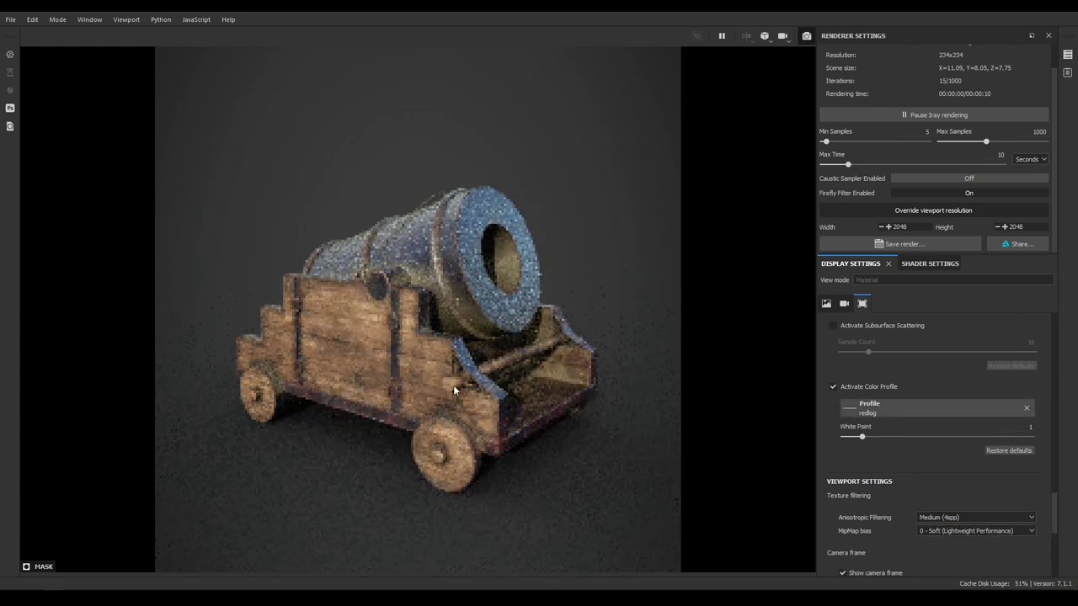
Reframe the Iray render so the whole cannon is slightly smaller with more space around it
left_click_drag(454, 386, 461, 401, "alt")
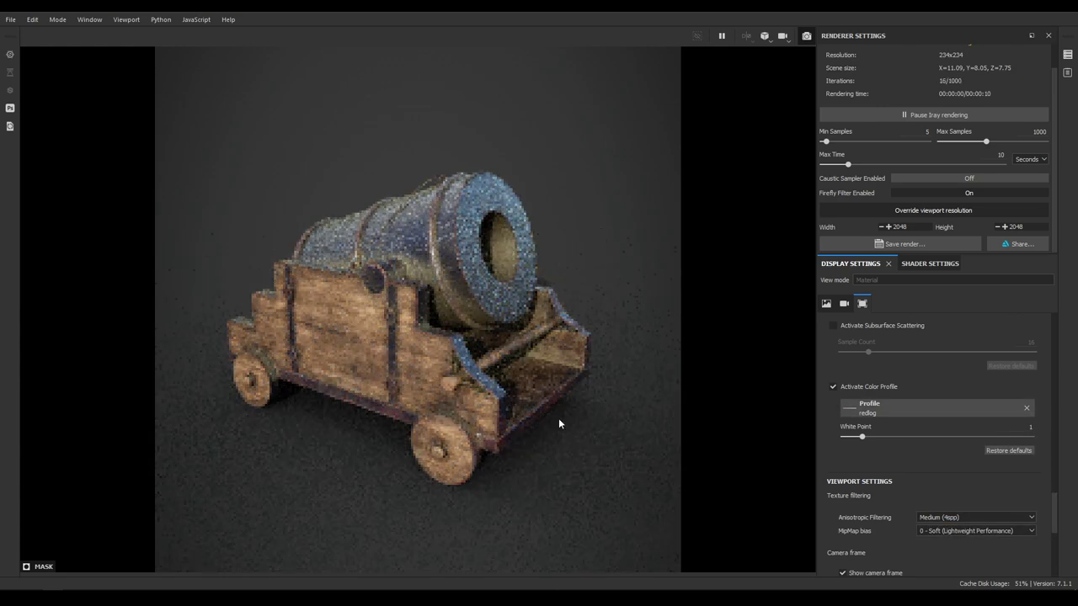
right_click_drag(430, 362, 433, 384, "alt")
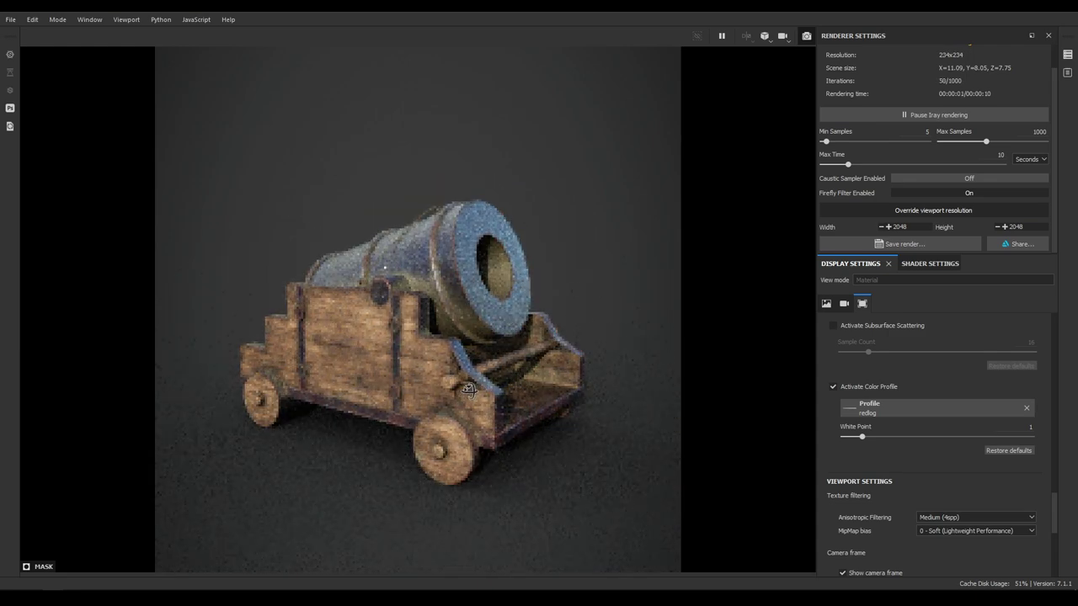
left_click_drag(469, 390, 474, 386, "alt")
Compare the render with and without the vignette, keep it enabled and set its strength to 0.7
scroll(965, 421, "up", 2)
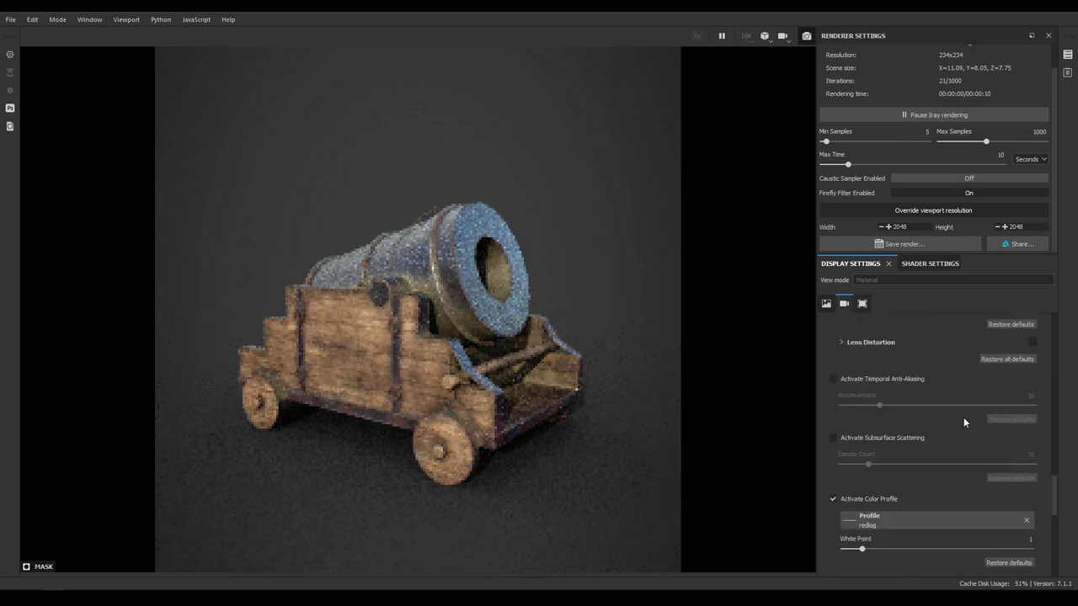
scroll(963, 417, "up", 4)
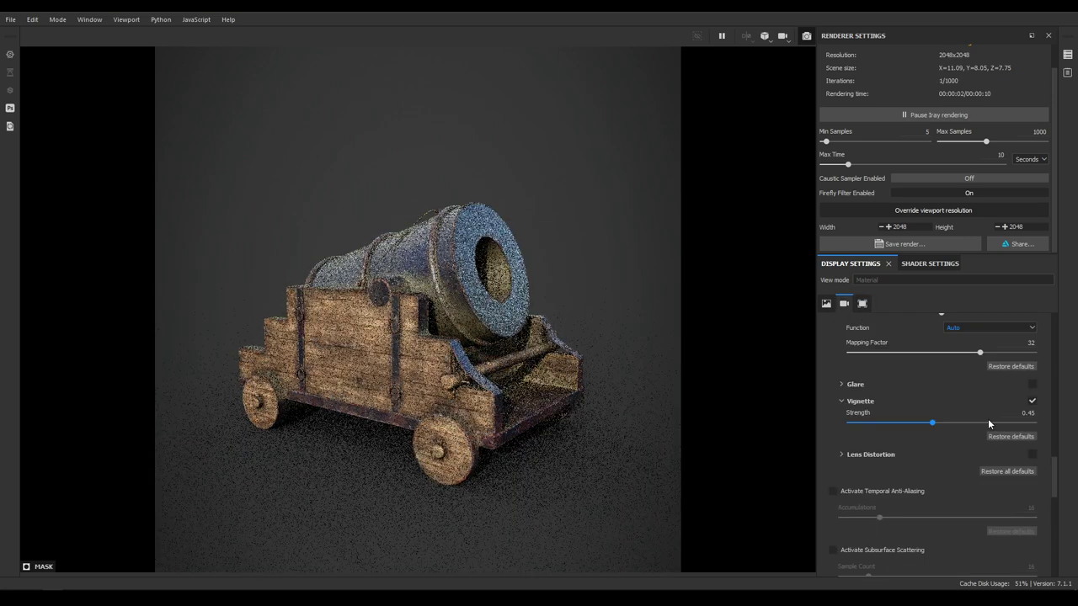
left_click(1032, 402)
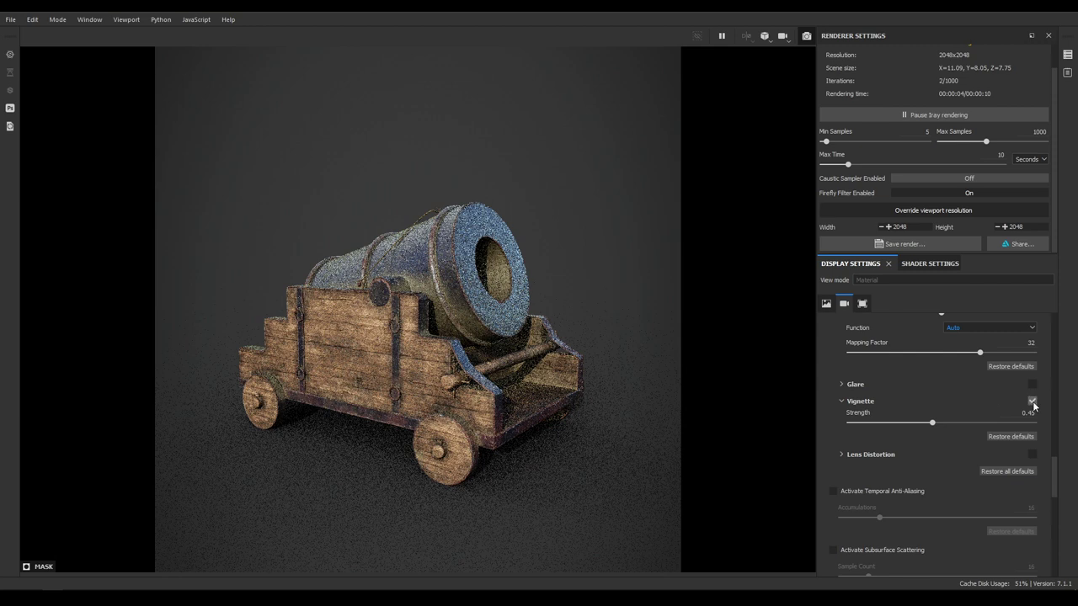
left_click(1032, 401)
left_click_drag(932, 423, 963, 425)
left_click(1029, 413)
type("0.7")
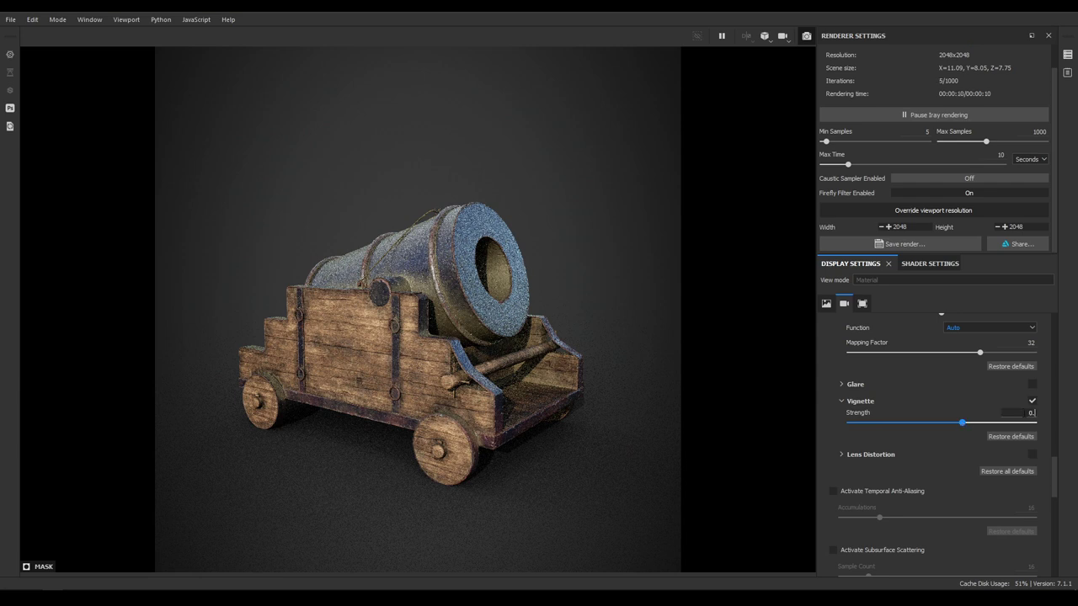
key("Return")
scroll(1010, 406, "up", 3)
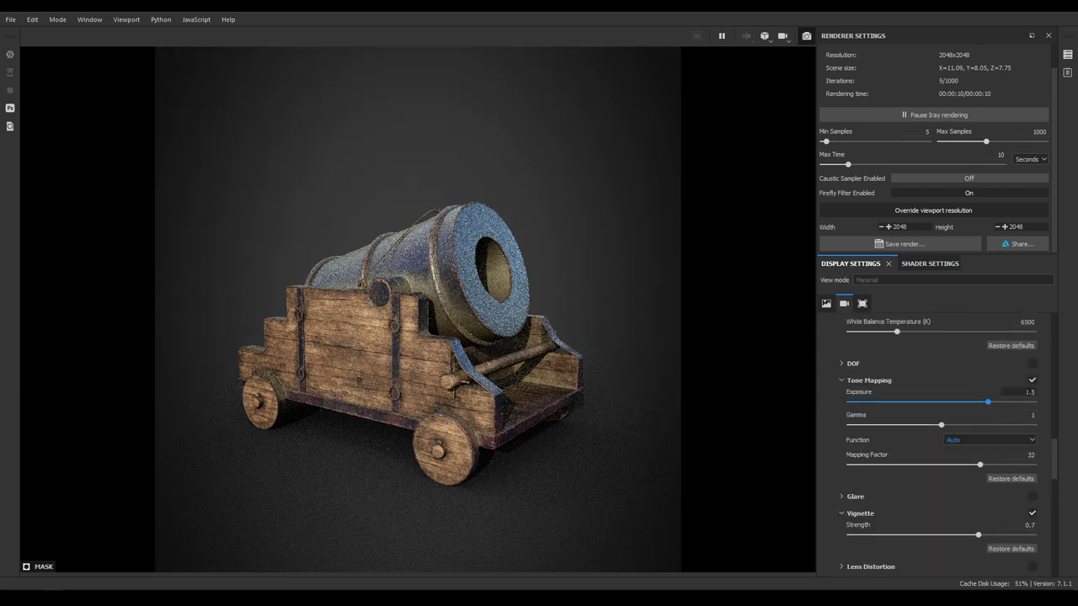
Set the tone mapping exposure to 1.25
left_click(1029, 392)
type("1.25")
key("Return")
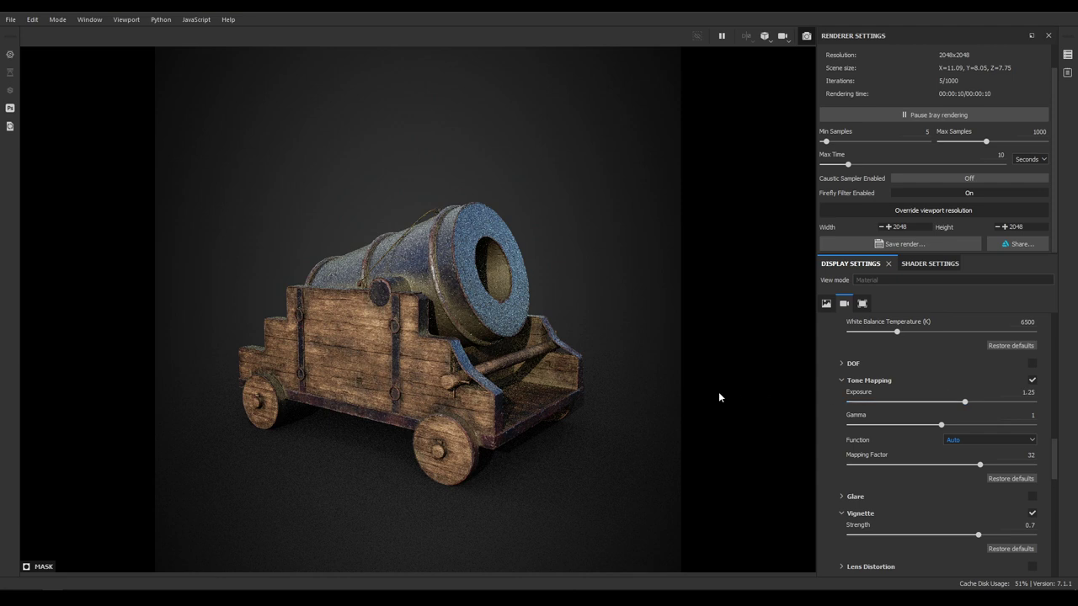
Set the color correction contrast to 1 and the saturation to 1.025
scroll(959, 416, "up", 3)
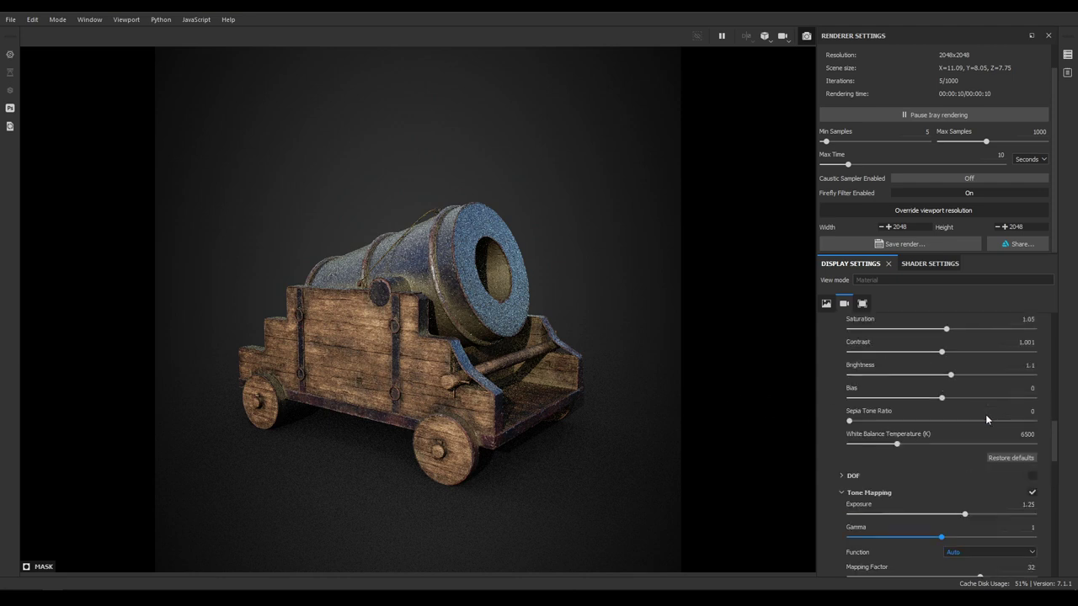
scroll(955, 422, "up", 2)
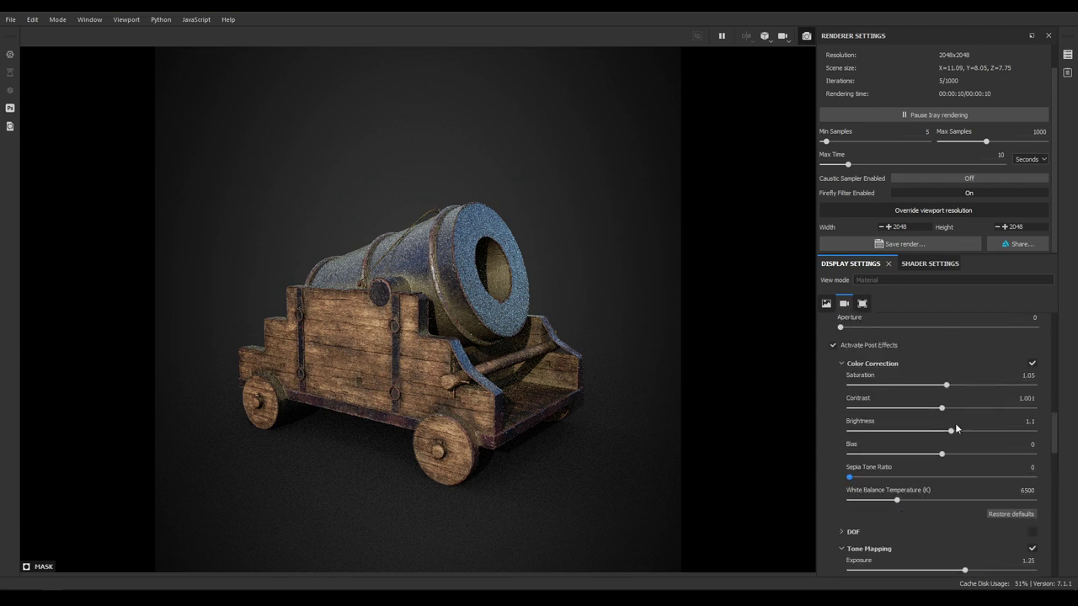
left_click(1026, 398)
double_click(1027, 398)
type("1")
key("Return")
left_click(1029, 376)
double_click(1032, 378)
type("1")
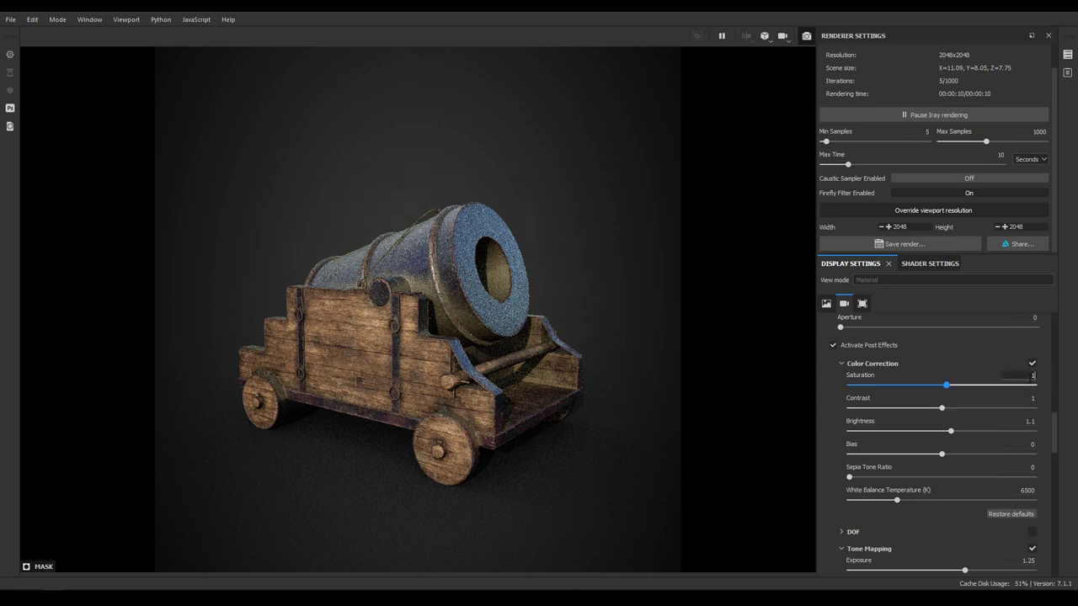
type(".025")
Set the maximum Iray rendering time to 5 minutes
scroll(1009, 428, "down", 10)
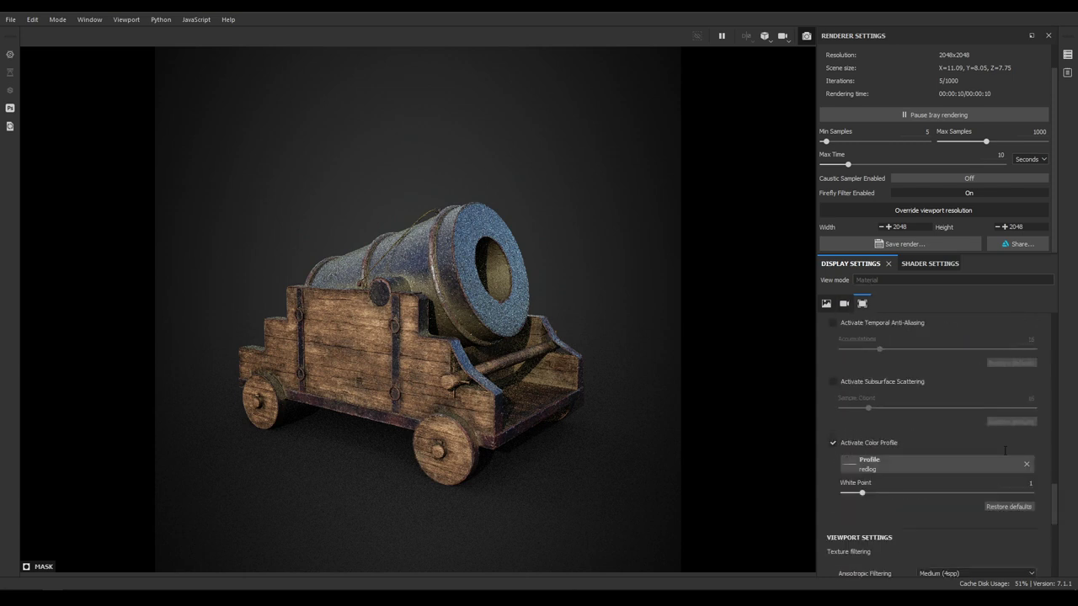
scroll(920, 182, "up", 2)
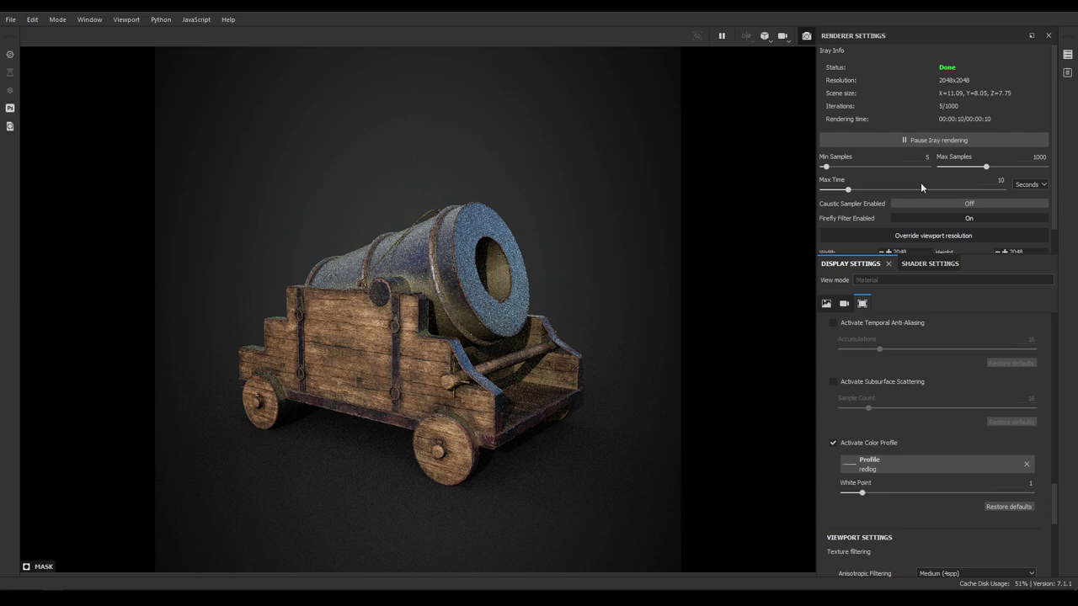
left_click(1002, 180)
type("5")
key("Return")
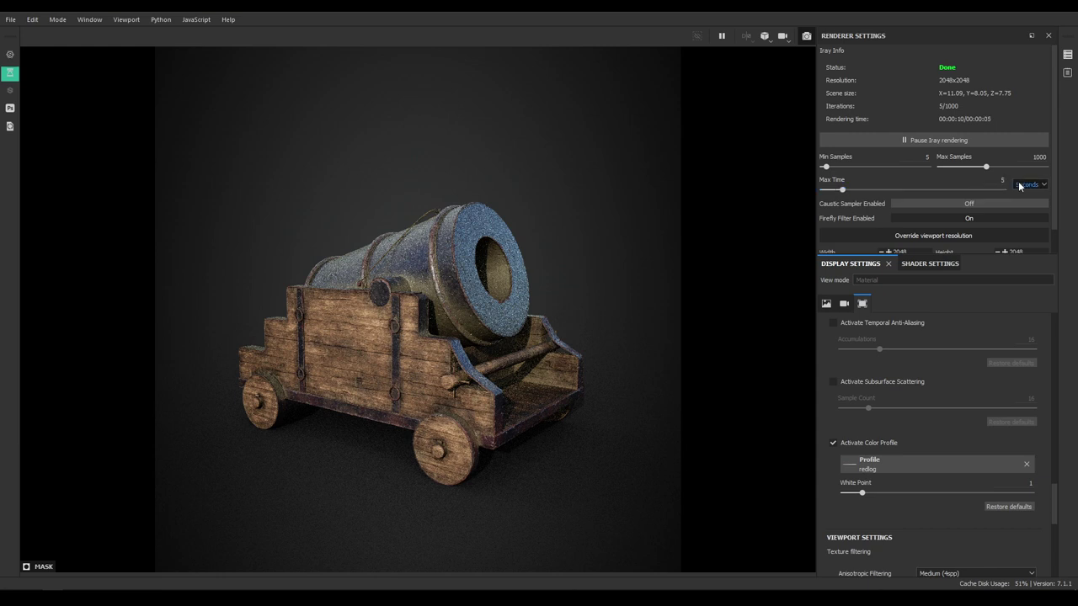
left_click(1020, 186)
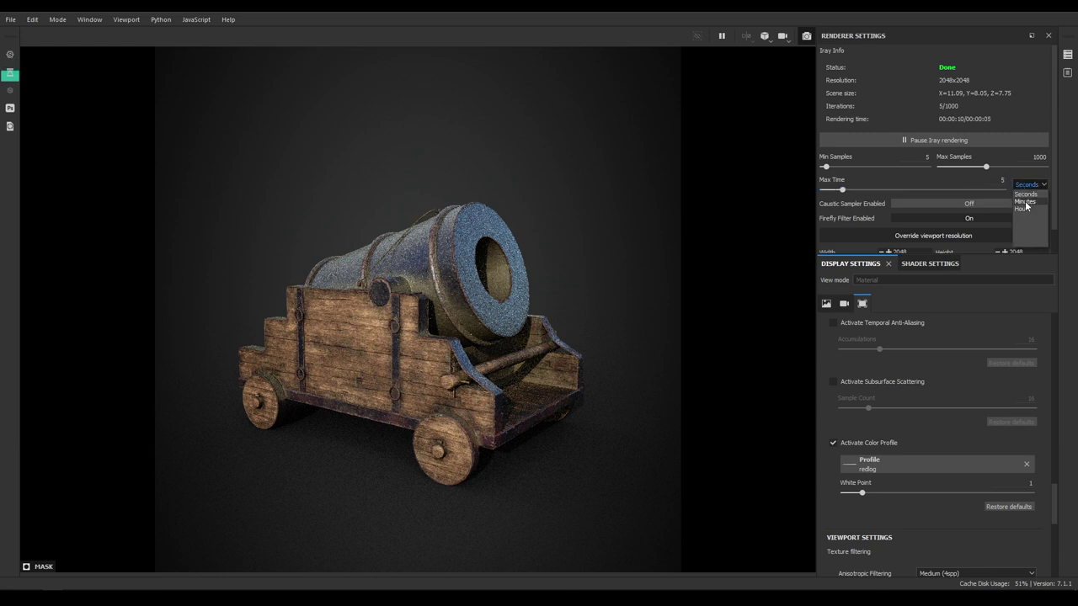
left_click(1025, 202)
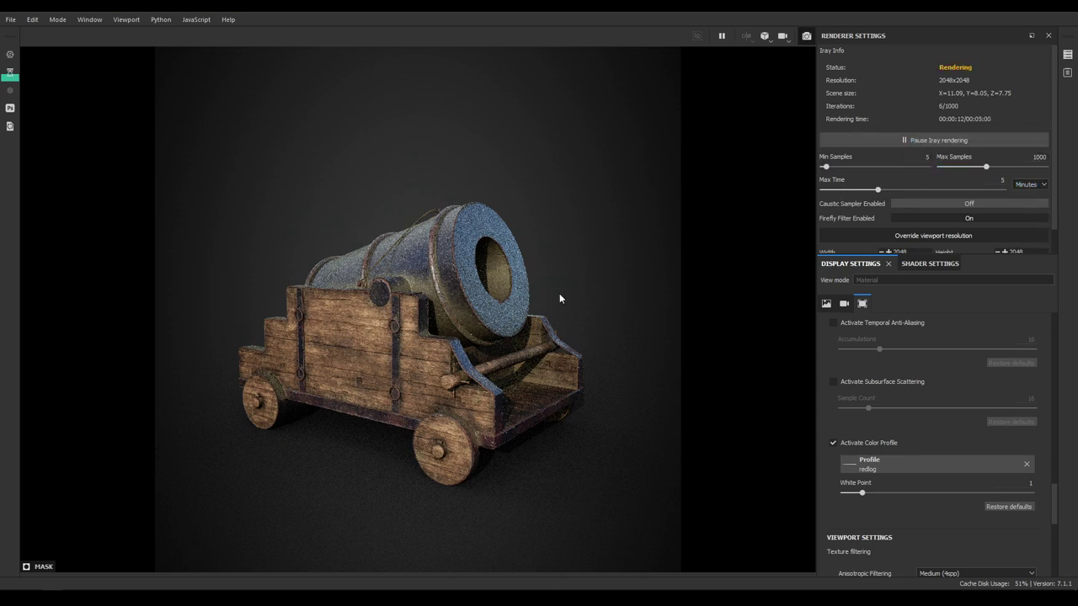
Restart the Iray render of the cannon with a tiny view nudge and save the render as an image
left_click_drag(520, 315, 519, 313, "alt")
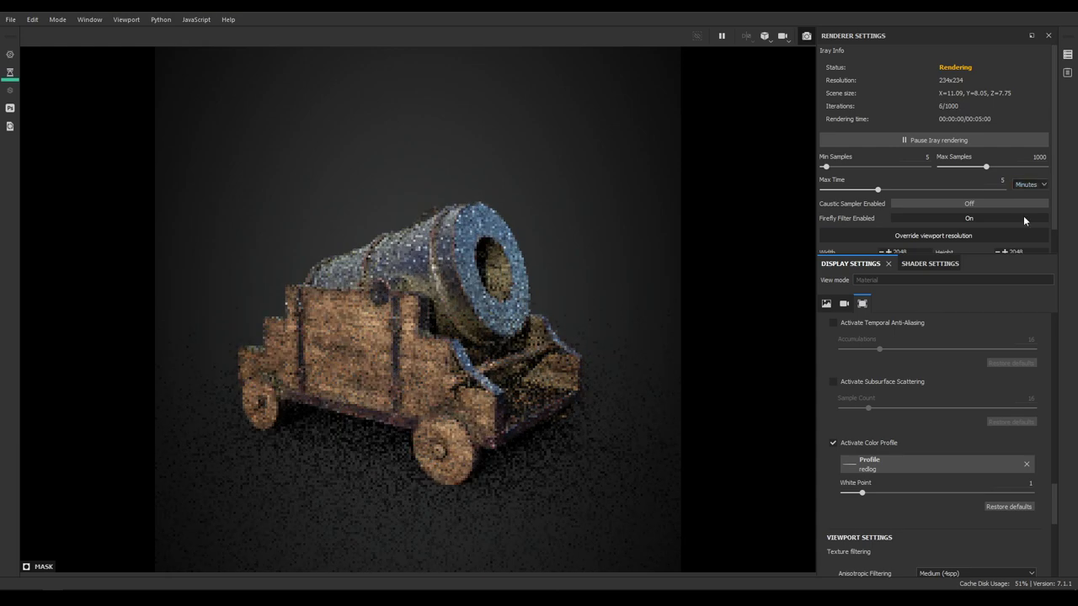
scroll(923, 242, "down", 1)
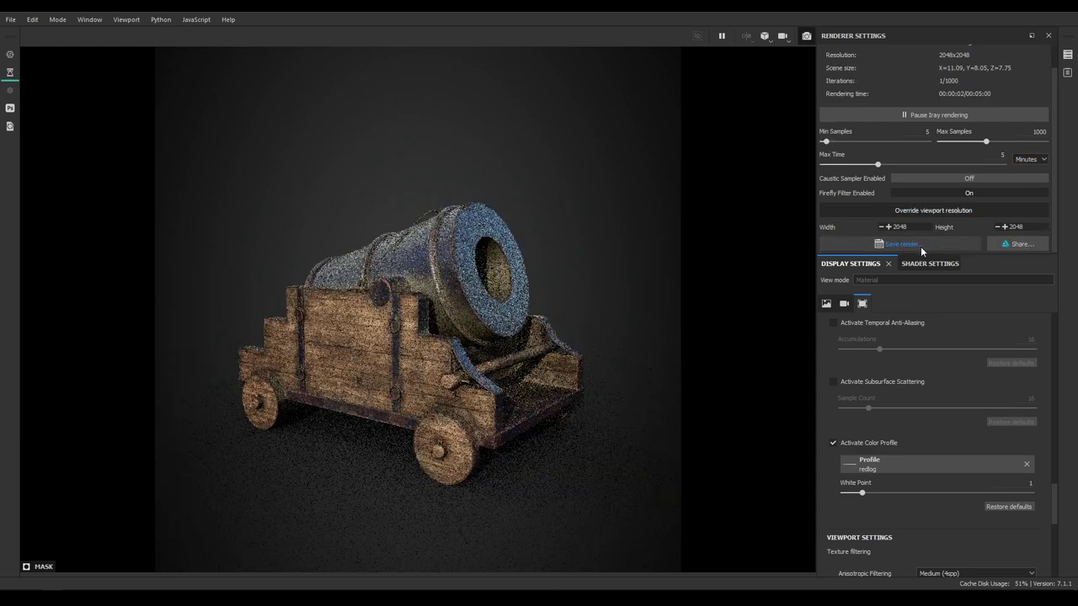
left_click(942, 242)
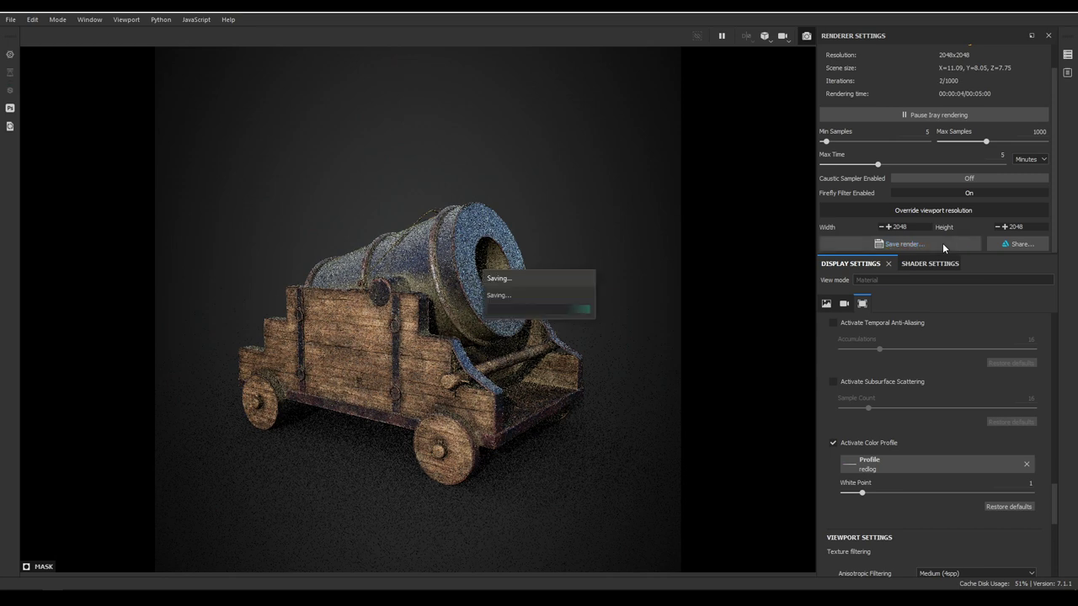